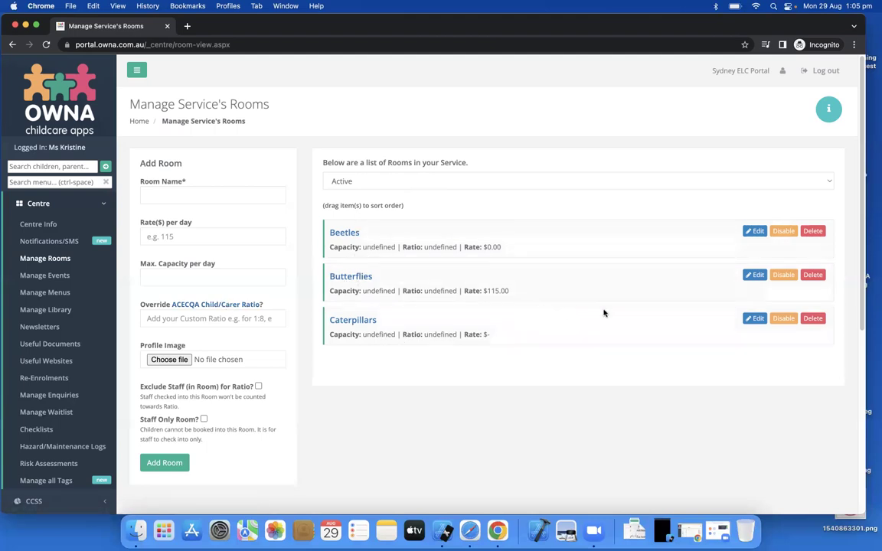
Open the Butterflies room for editing and review its current rate, fees matrix and scheduled fee change sections.
click(756, 275)
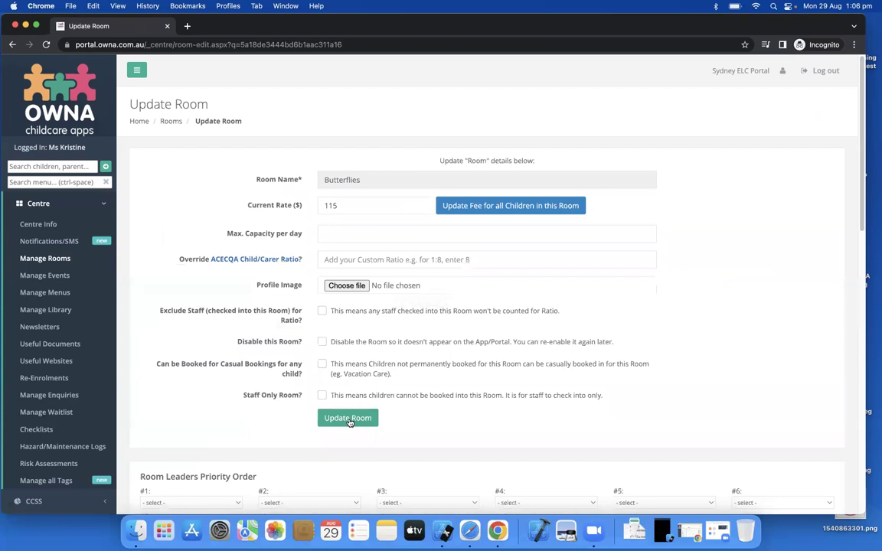
scroll(349, 418, down, 5)
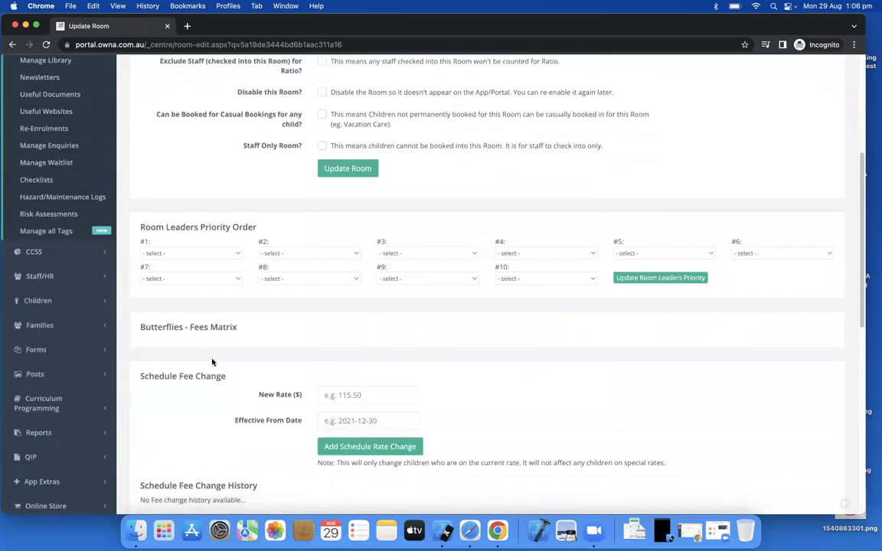
scroll(395, 361, up, 1)
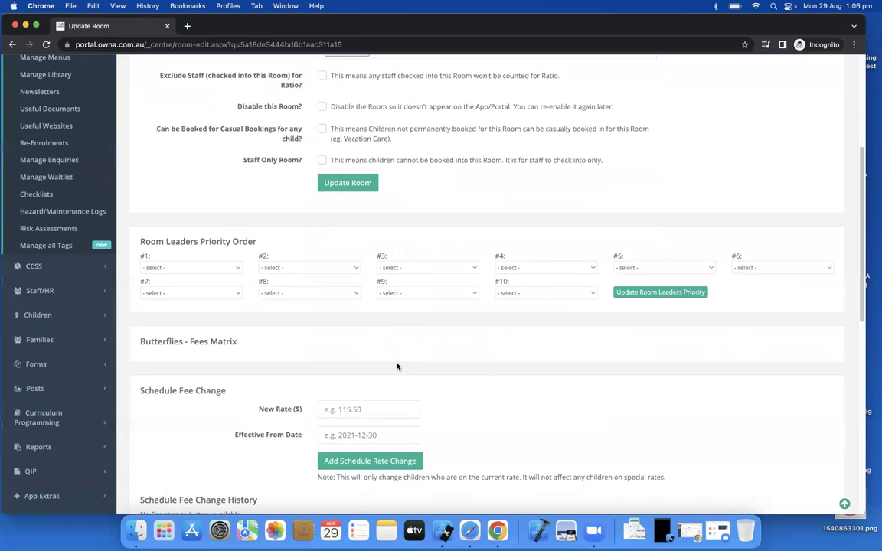
scroll(397, 366, up, 5)
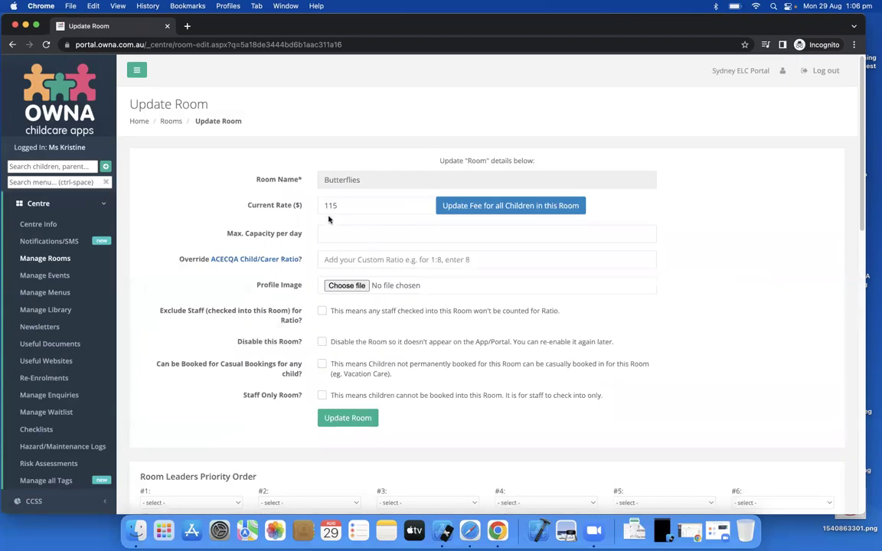
Open the permanent days update page for the first child in the list of all children.
click(43, 203)
click(42, 278)
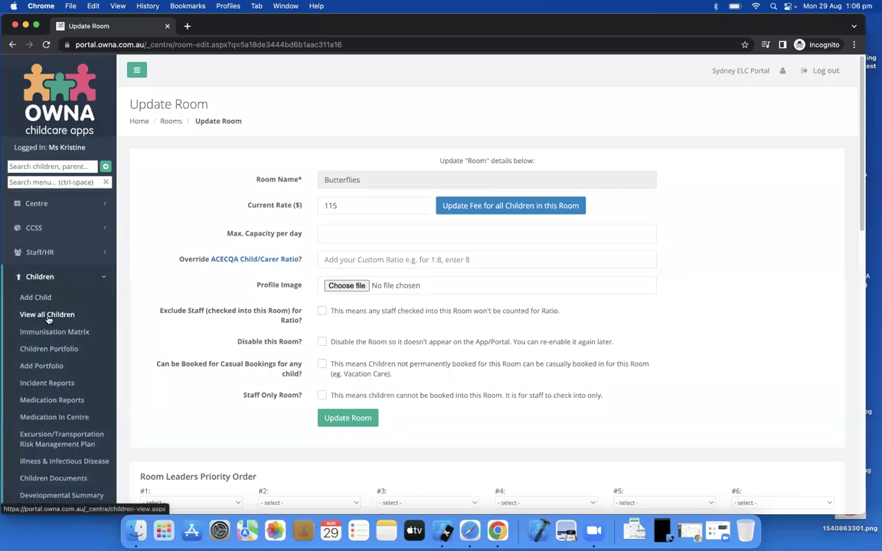
click(27, 314)
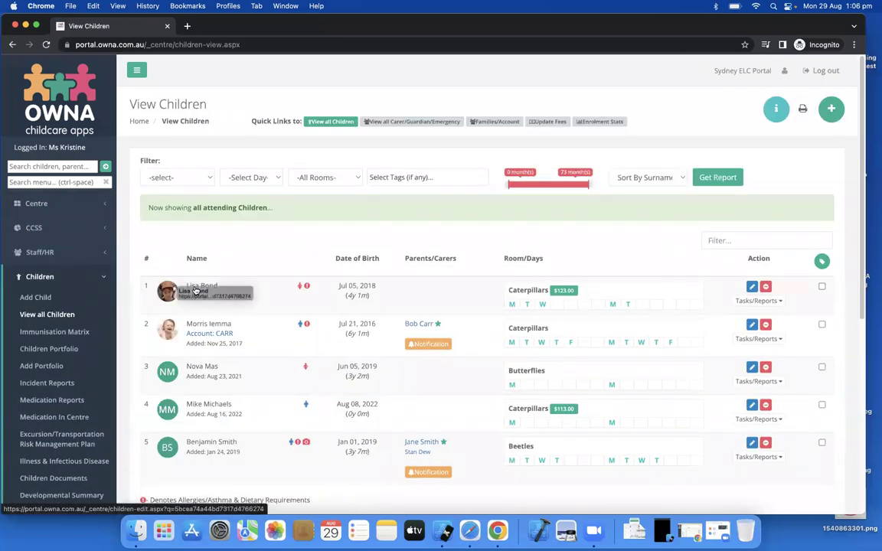
click(198, 287)
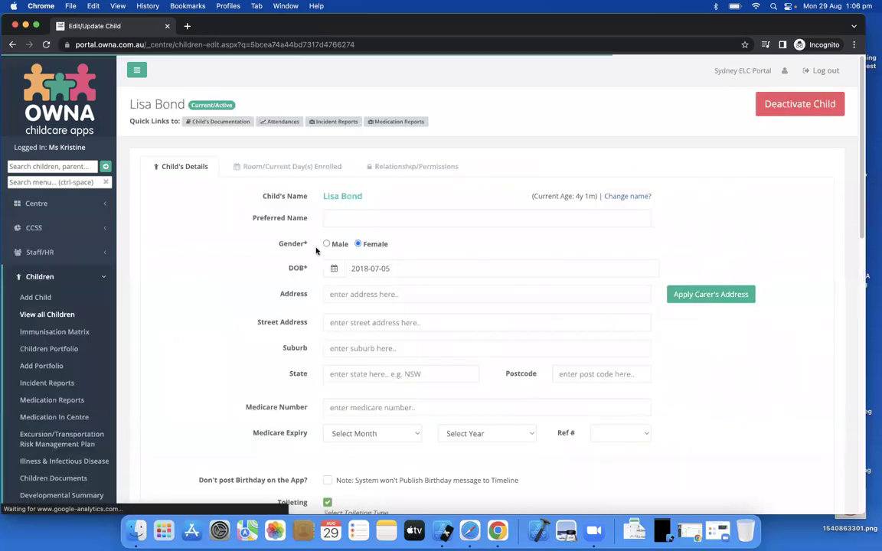
click(289, 166)
click(474, 250)
Set the child's room to Butterflies, the session of care to 06:00-18:00 and the fee per session to 111.
click(232, 264)
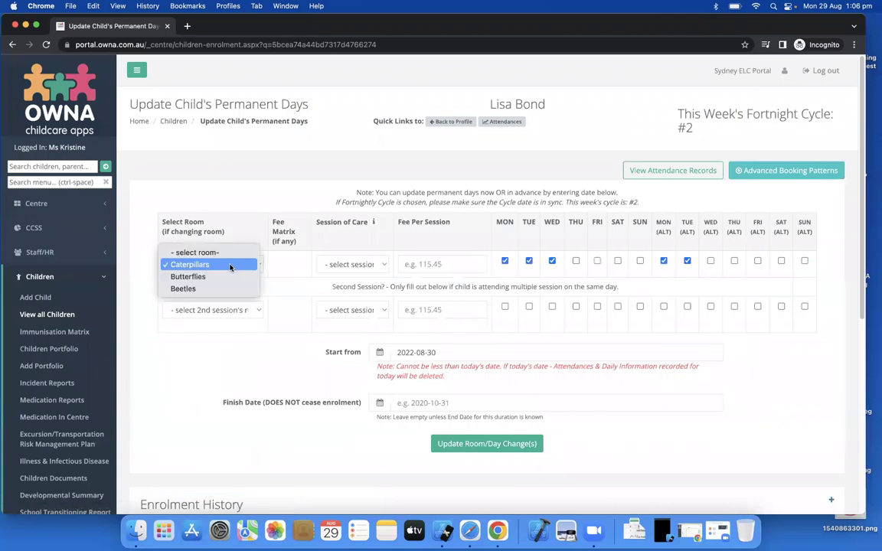
click(205, 277)
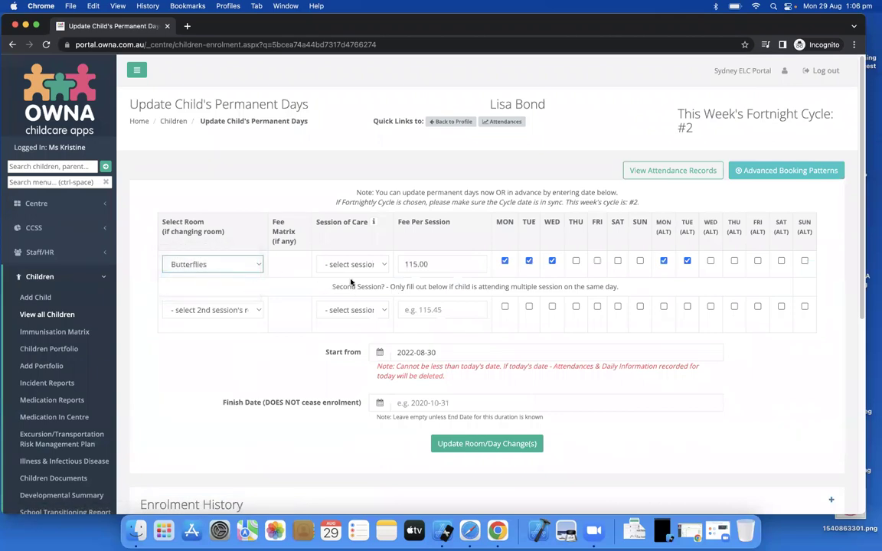
click(350, 264)
click(353, 277)
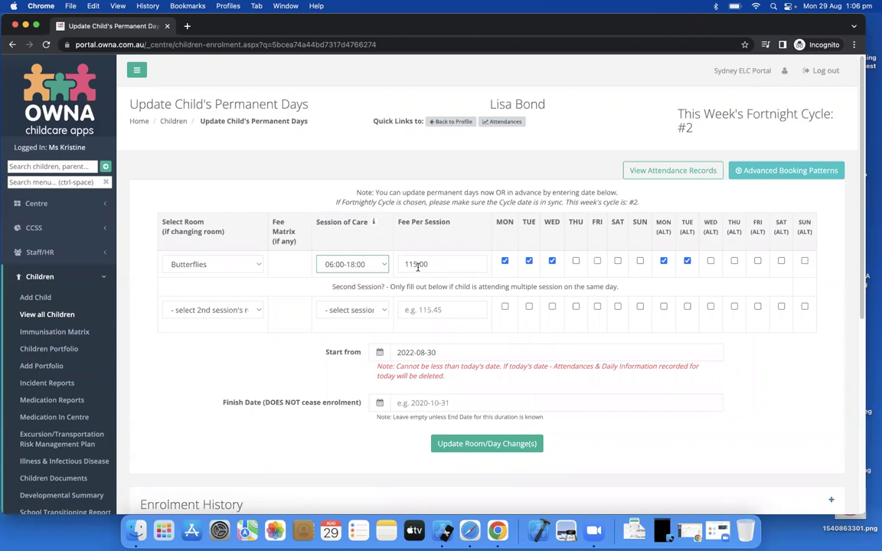
key(Tab)
text(111)
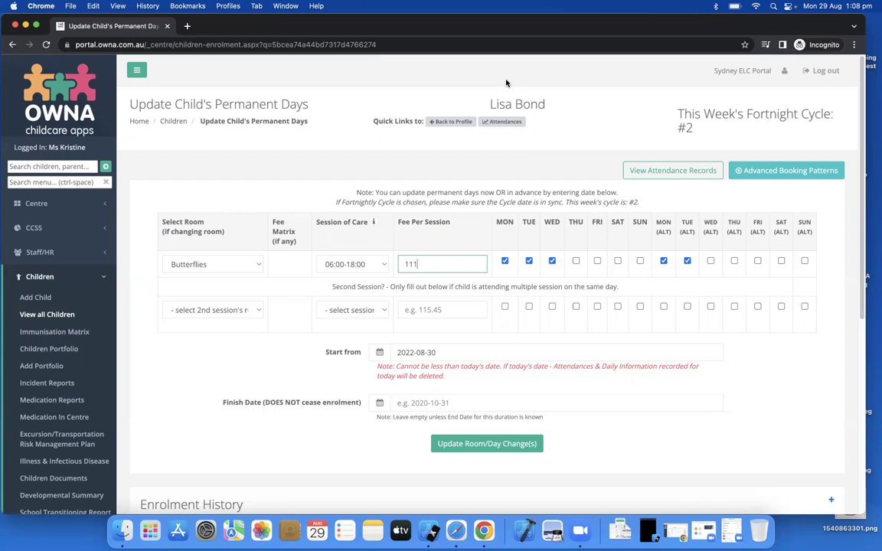
Switch to the Sunnyside portal's browser window and open the Preschool room from its room management page.
click(25, 25)
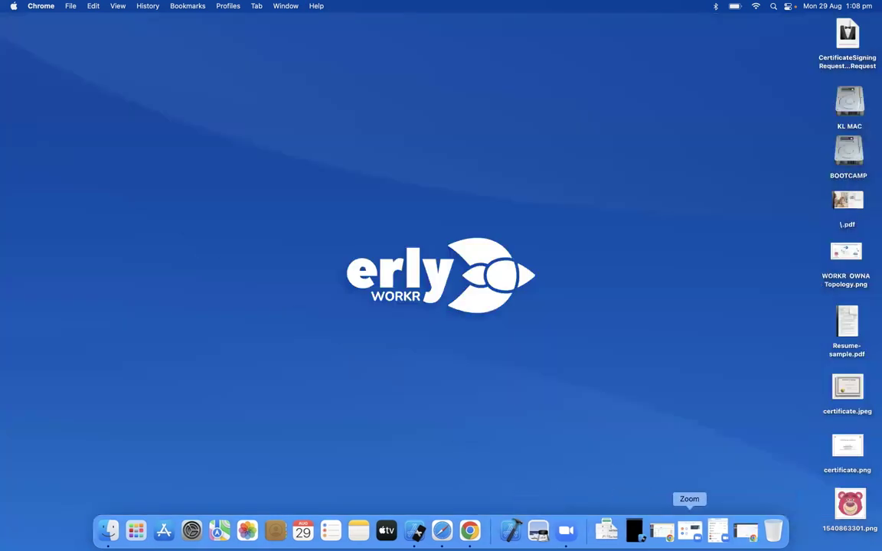
click(661, 530)
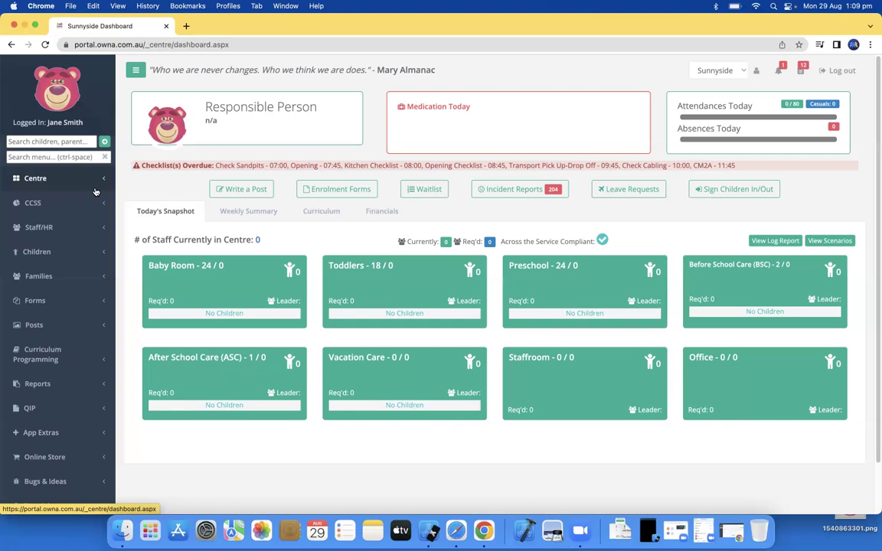
click(37, 181)
click(44, 219)
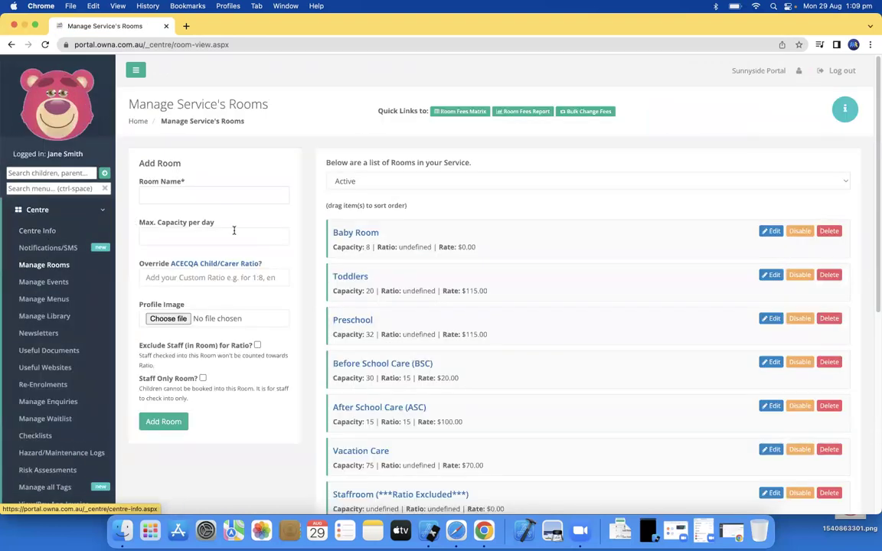
click(356, 321)
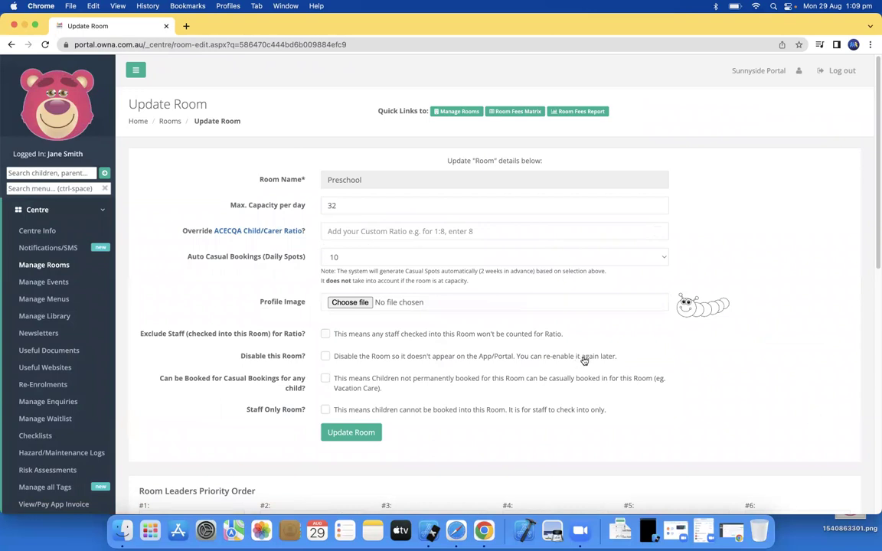
Examine the Preschool room's settings and the fees listed in its fees matrix.
scroll(588, 359, down, 2)
scroll(588, 359, down, 8)
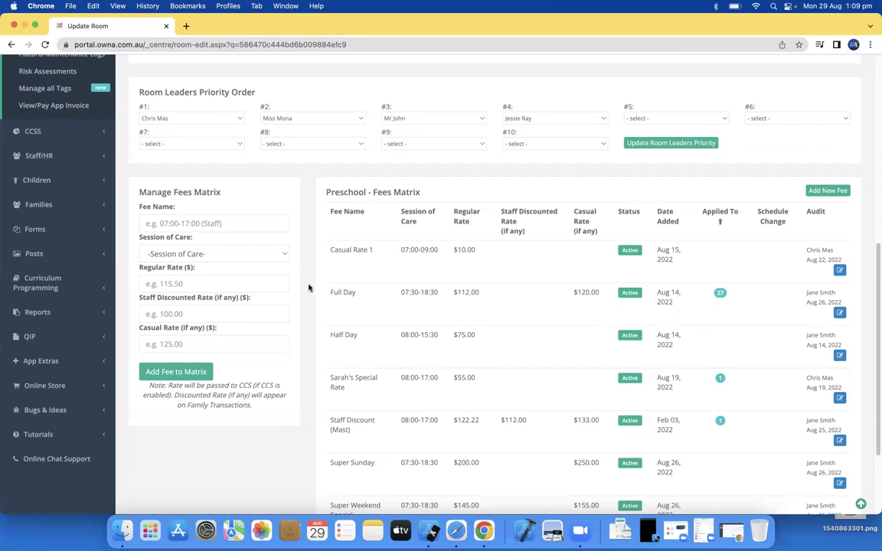
scroll(358, 305, up, 1)
scroll(358, 305, up, 10)
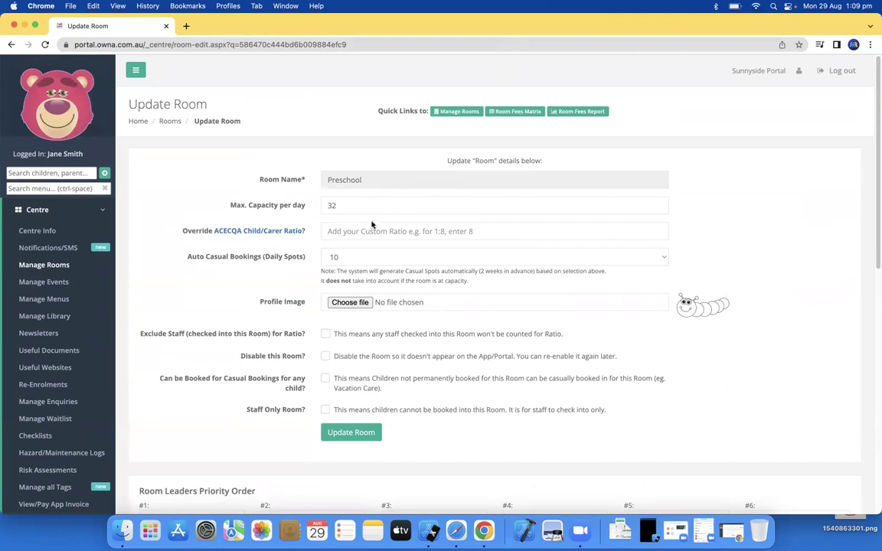
scroll(420, 237, down, 10)
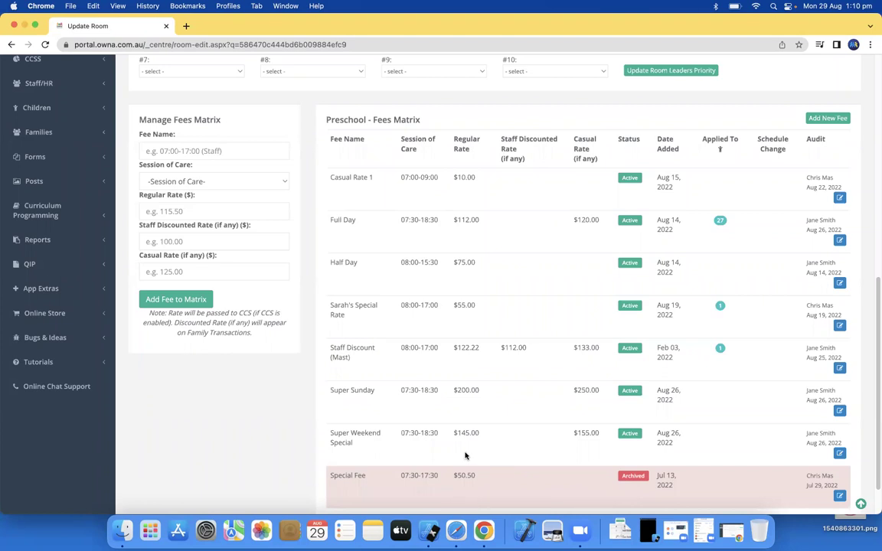
scroll(234, 213, up, 5)
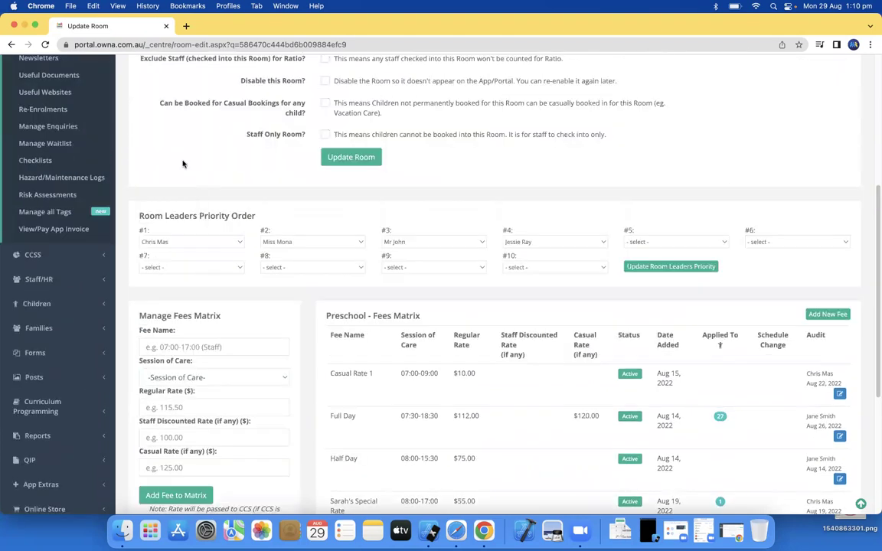
scroll(179, 332, down, 2)
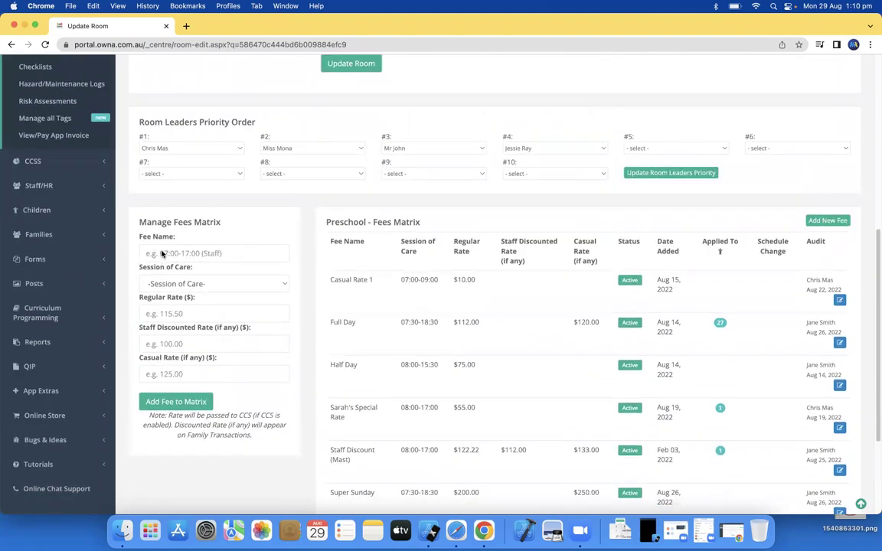
Review the fee entry fields for name, session of care, regular rate, staff discounted rate and casual rate.
click(195, 253)
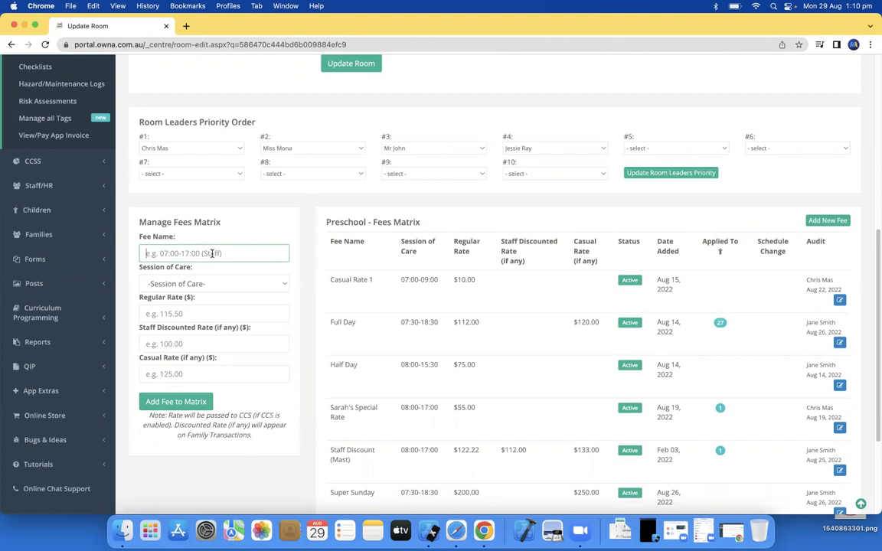
click(189, 283)
click(184, 317)
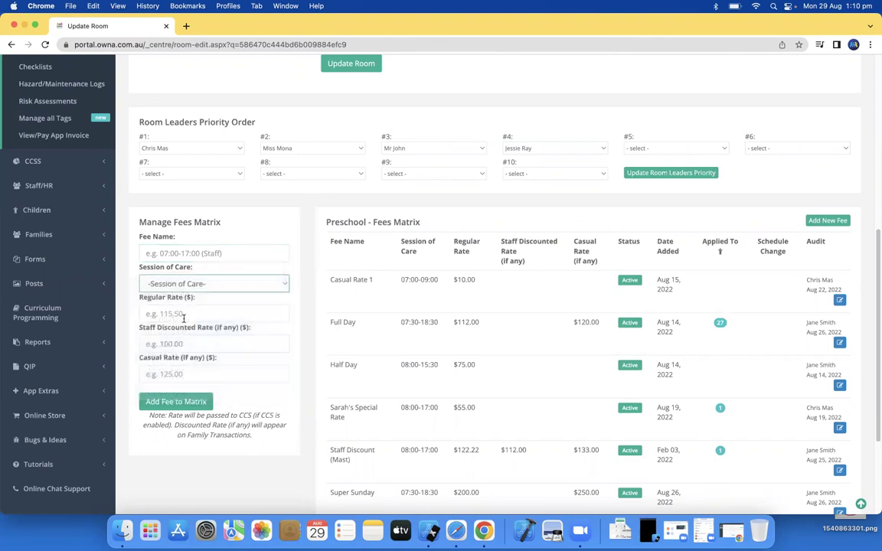
click(180, 313)
click(189, 344)
click(162, 375)
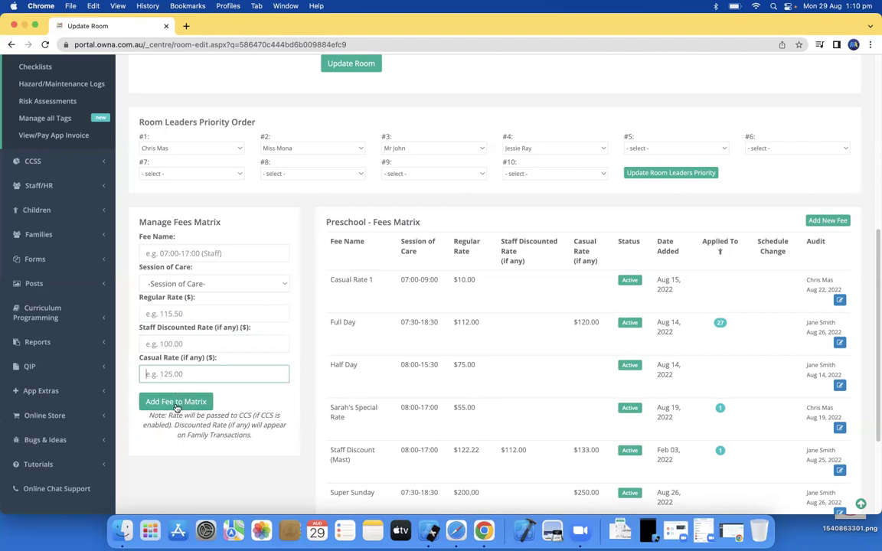
scroll(346, 361, down, 1)
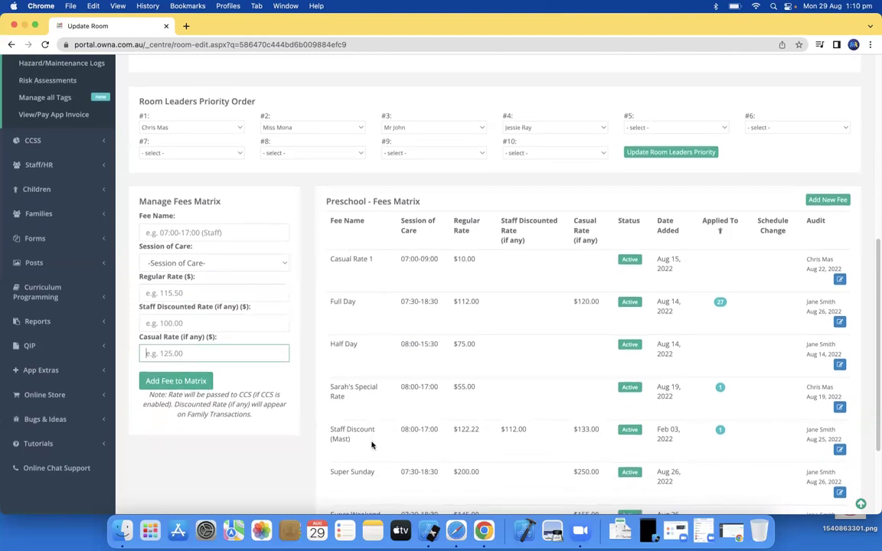
Add a fee named "Webinar Special" to the Preschool matrix with session 07:30-18:30, regular rate 125 and casual rate 150.
click(193, 233)
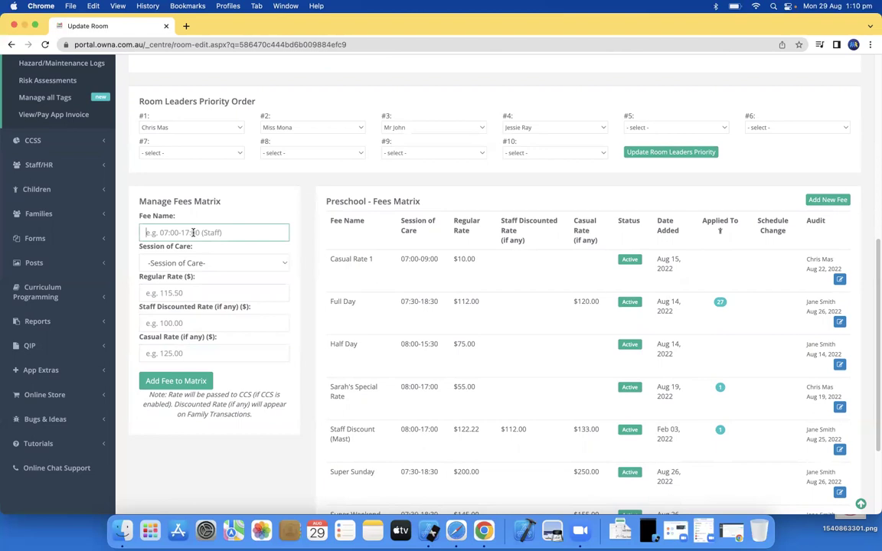
text(Webinar)
click(213, 263)
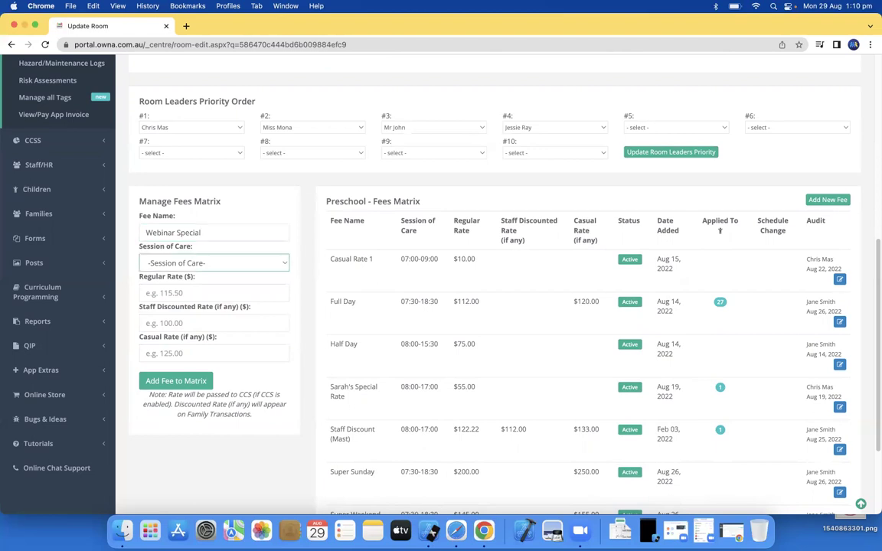
click(159, 260)
click(179, 277)
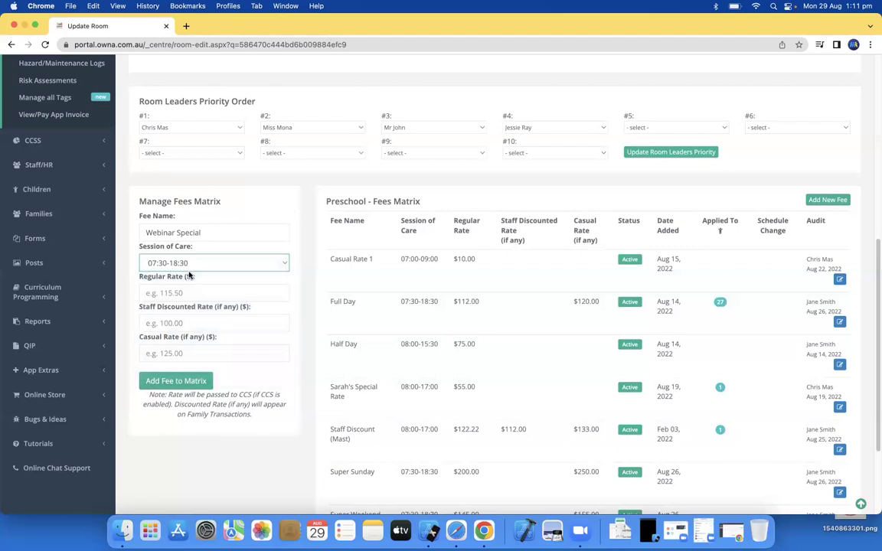
click(185, 292)
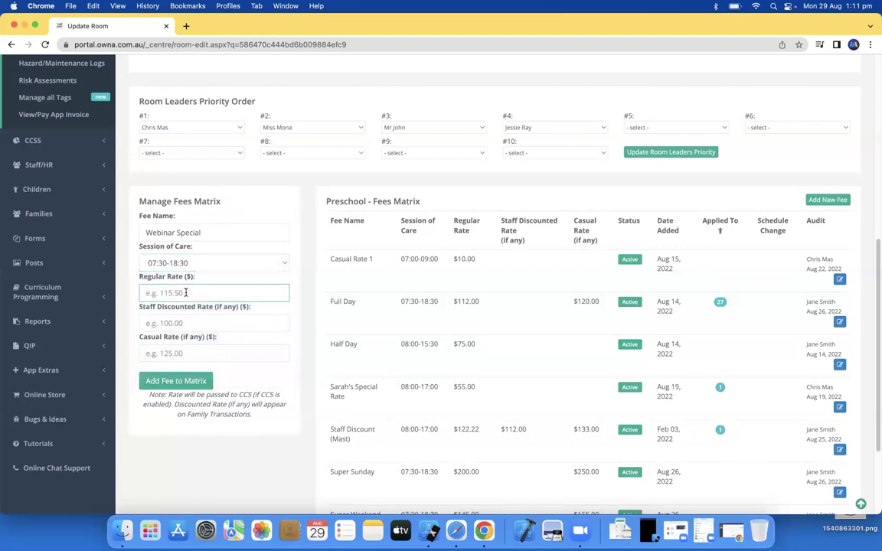
text(125)
click(183, 354)
text(150)
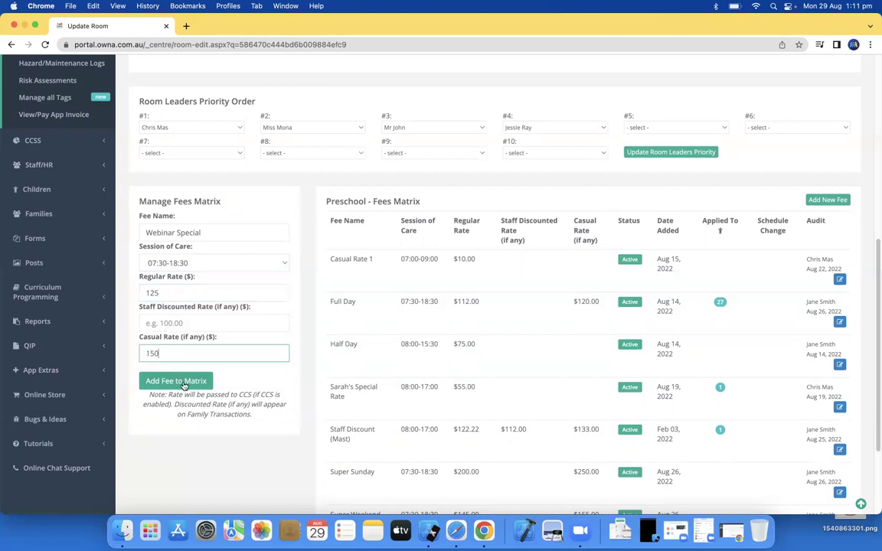
click(184, 383)
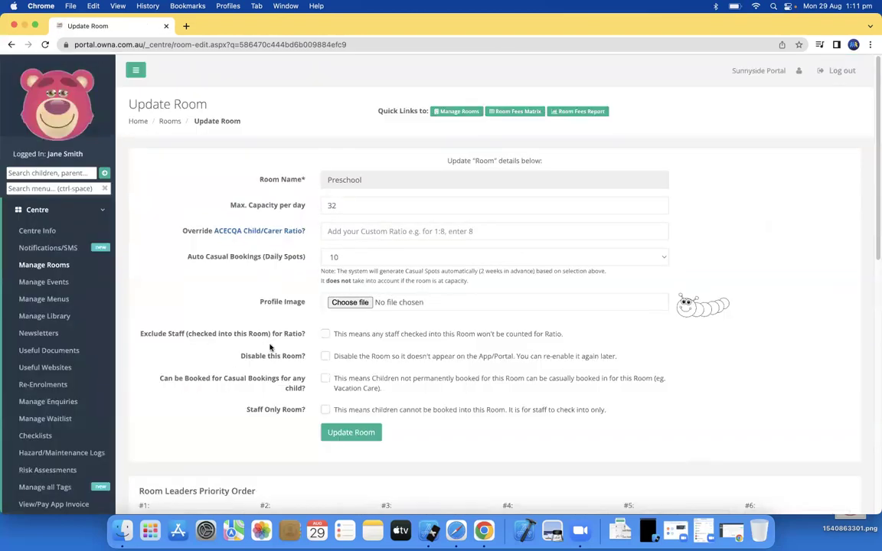
Check the Webinar Special entry in the Preschool fees matrix.
scroll(269, 347, down, 15)
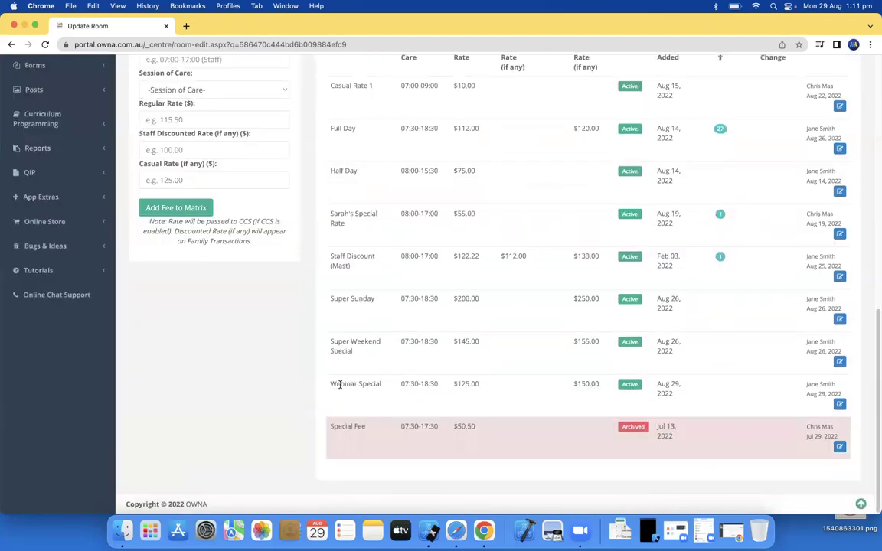
drag(340, 384, 403, 383)
click(417, 397)
scroll(464, 306, up, 1)
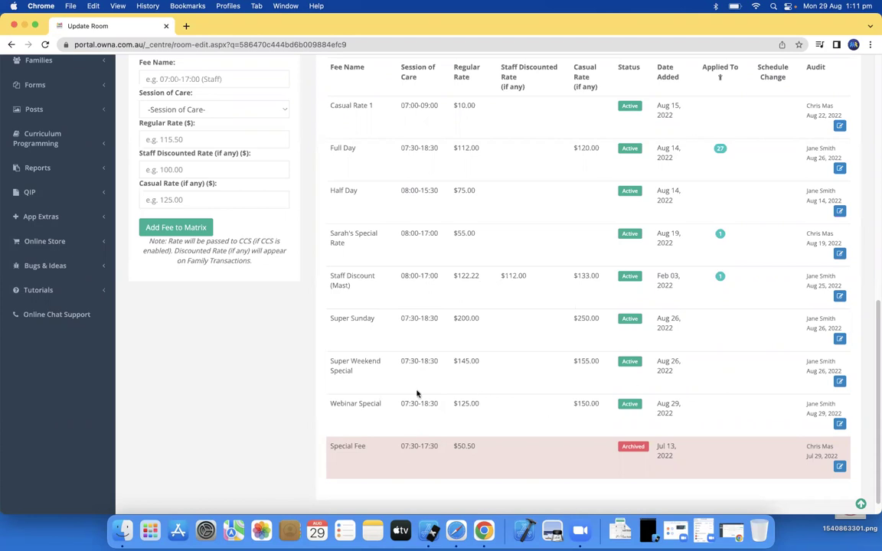
Open the logged-in administrator's staff profile from the list of all staff.
scroll(417, 394, up, 15)
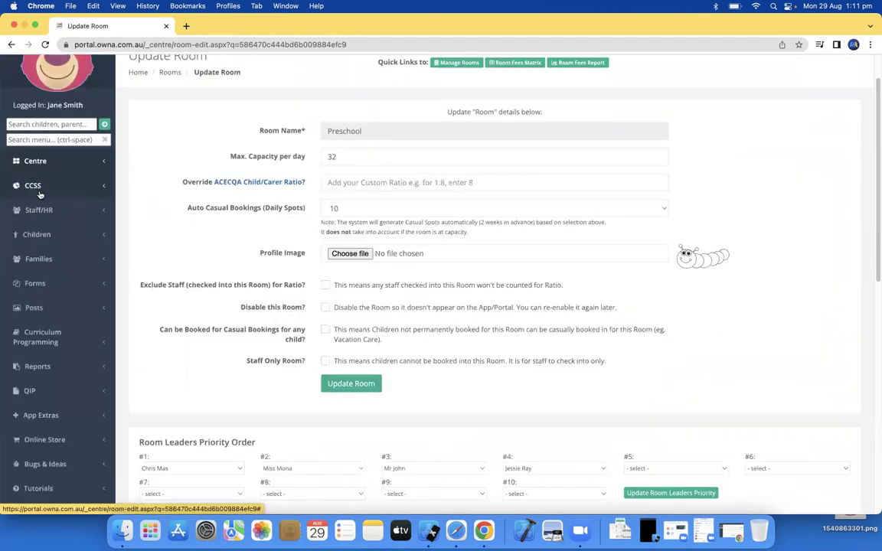
click(37, 207)
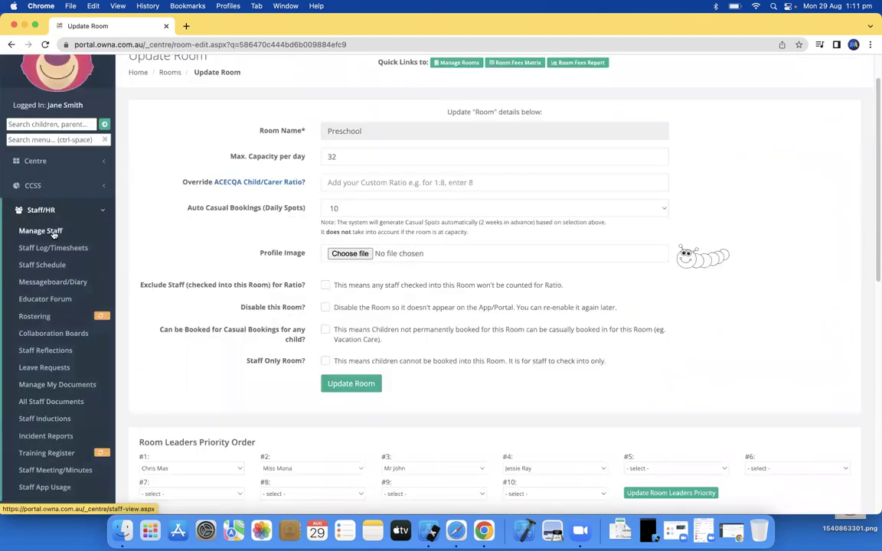
click(54, 233)
scroll(184, 268, down, 10)
scroll(188, 268, down, 15)
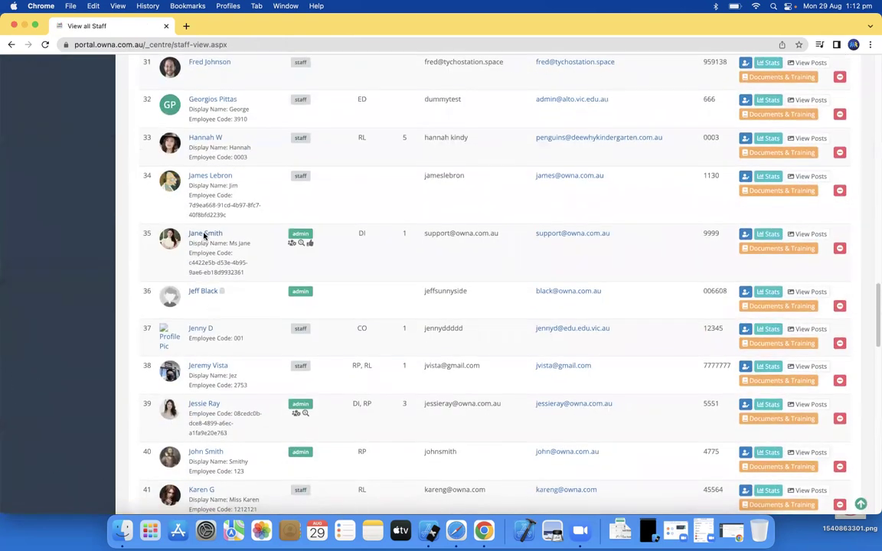
click(204, 235)
Review the profile's access and permissions, focusing on the Can Manage Fees Matrix permission.
scroll(233, 241, down, 10)
scroll(230, 244, down, 5)
scroll(229, 261, up, 4)
scroll(226, 295, down, 1)
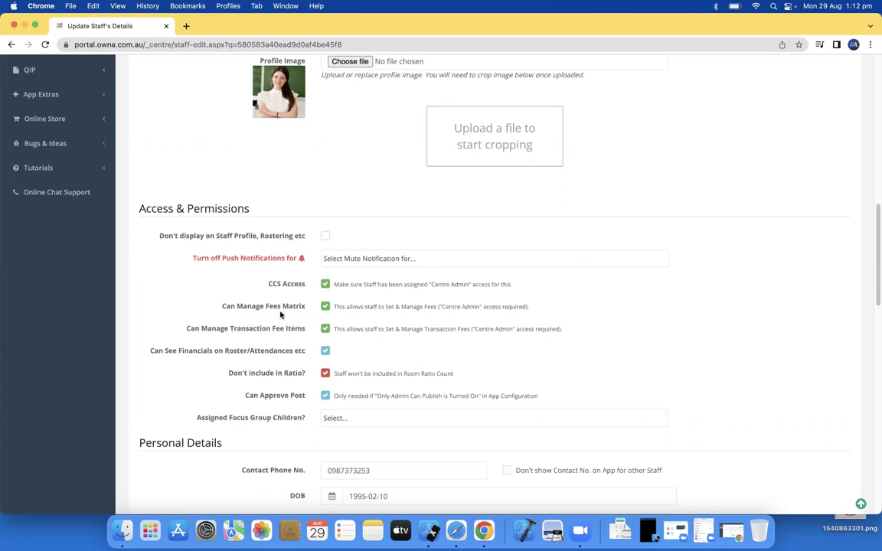
drag(243, 307, 290, 311)
Open the profile of the first child in the list of all children.
scroll(266, 310, up, 5)
scroll(267, 310, up, 3)
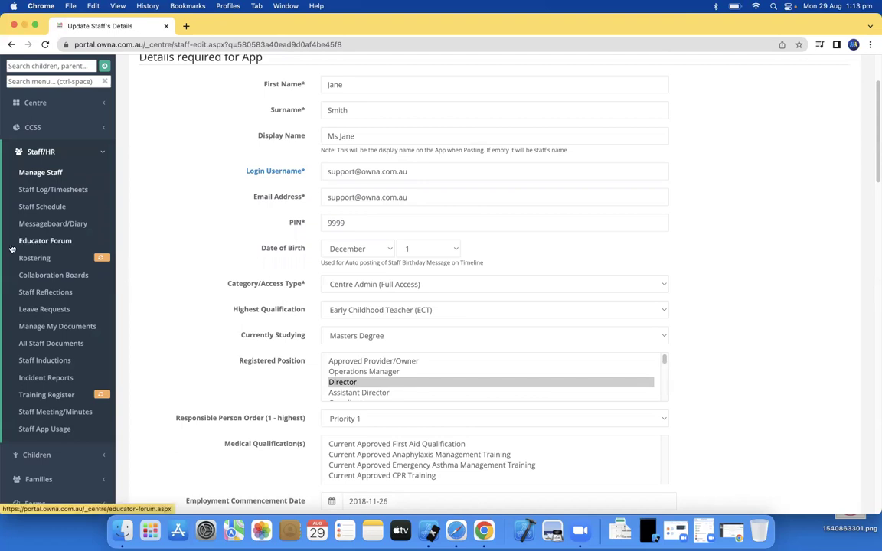
scroll(35, 256, down, 3)
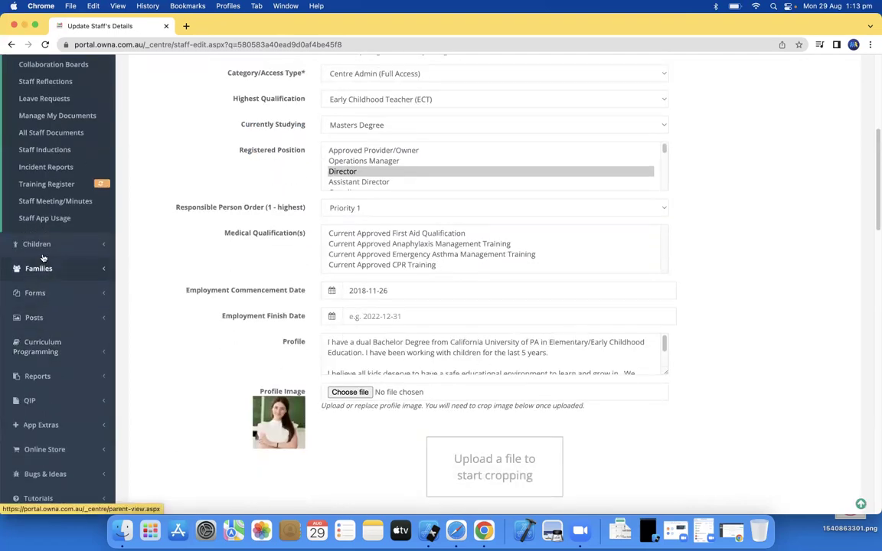
click(37, 245)
scroll(57, 161, up, 5)
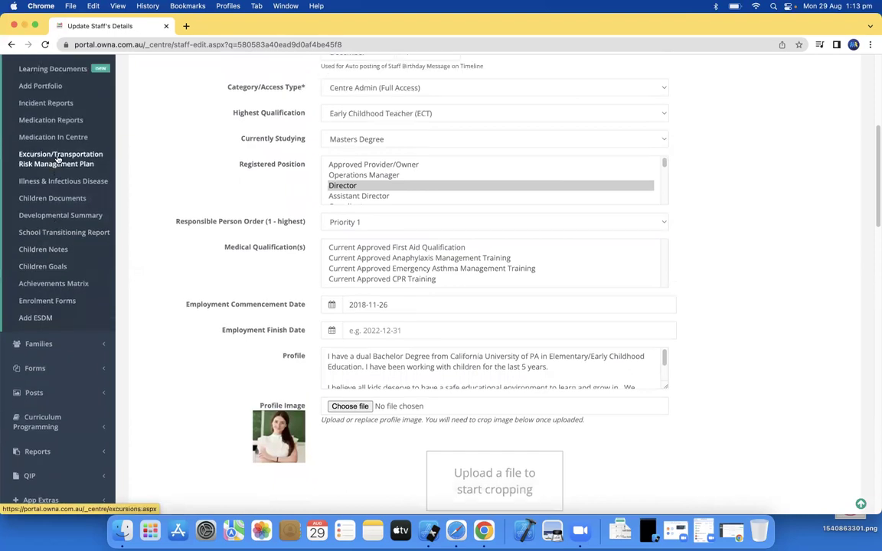
click(47, 320)
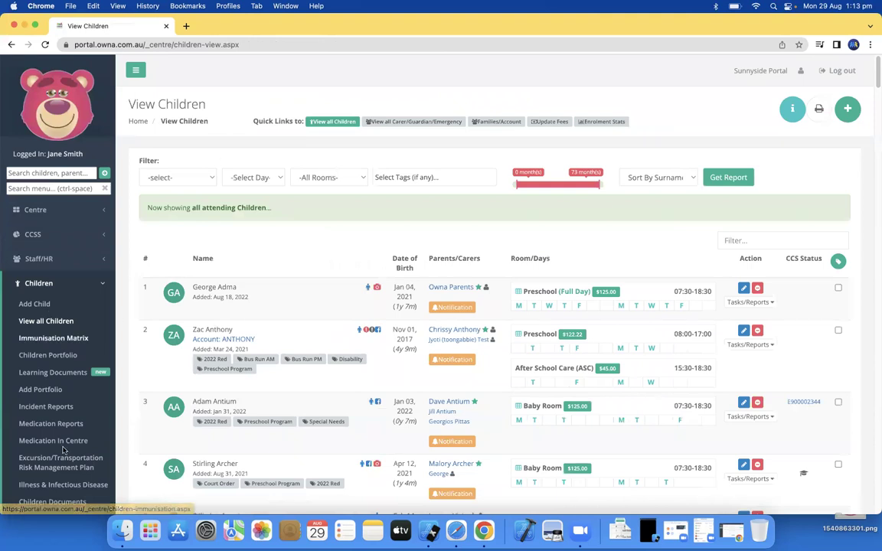
click(222, 287)
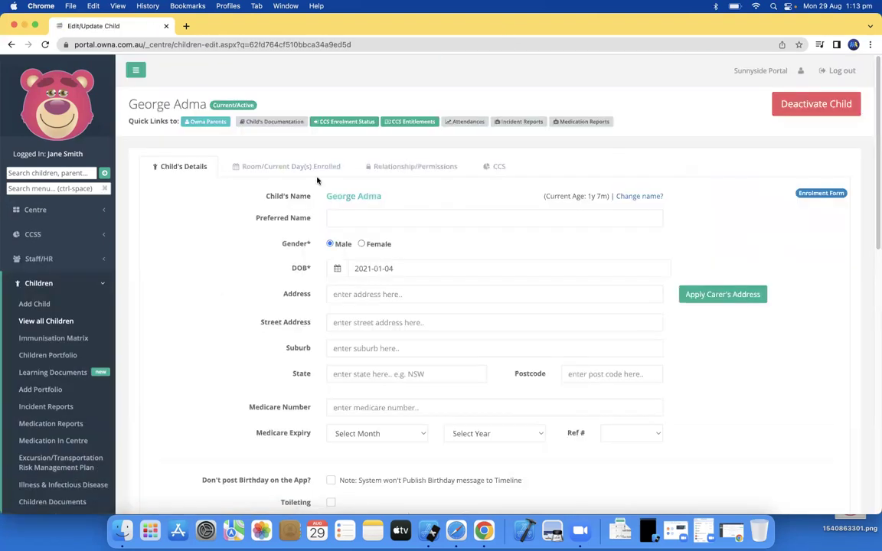
Open the permanent days update for the child's Preschool enrolment and choose the Webinar Special / $125.00 matrix fee.
click(306, 169)
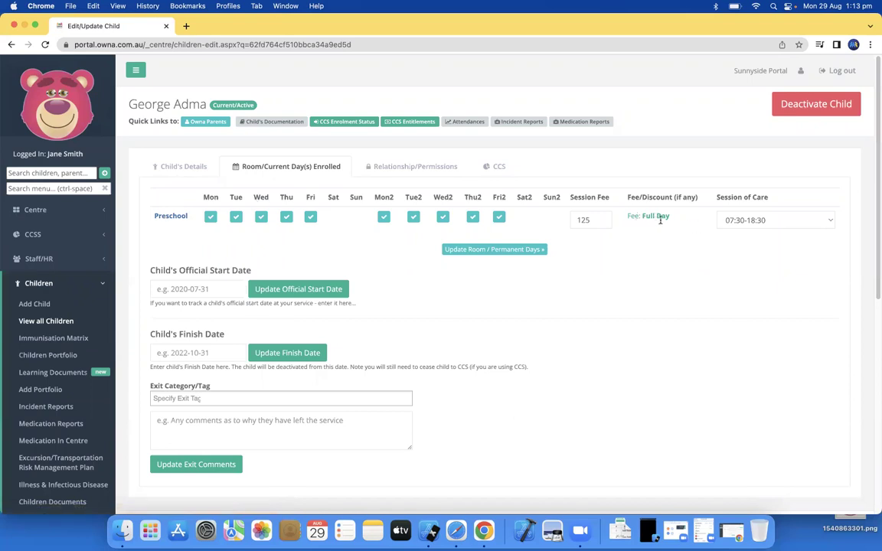
click(515, 252)
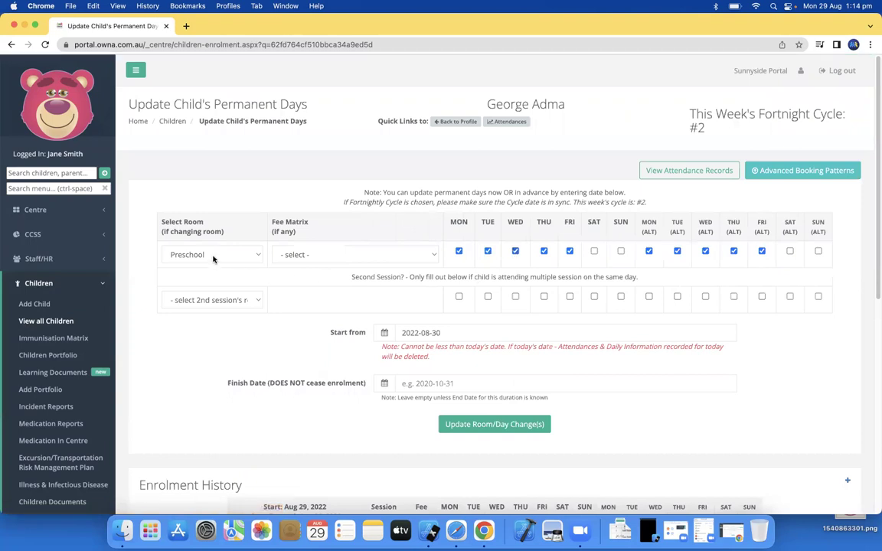
click(359, 255)
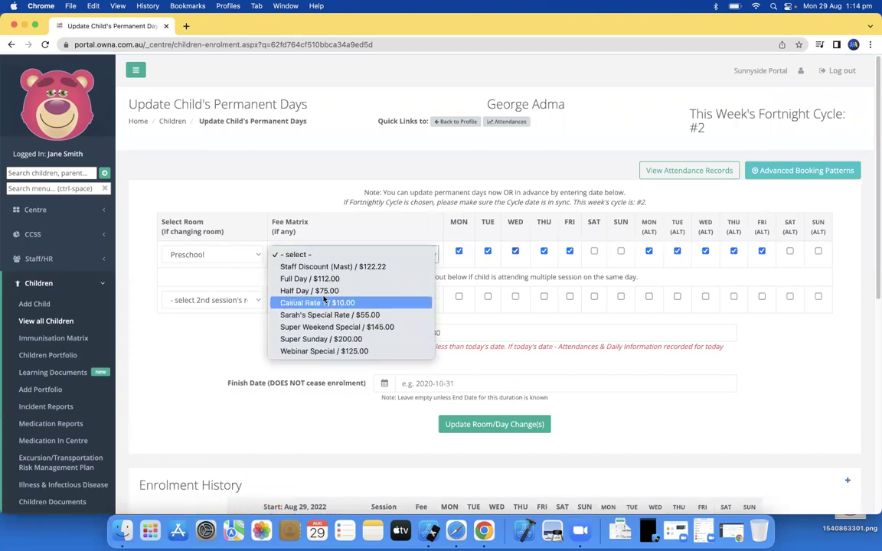
click(314, 353)
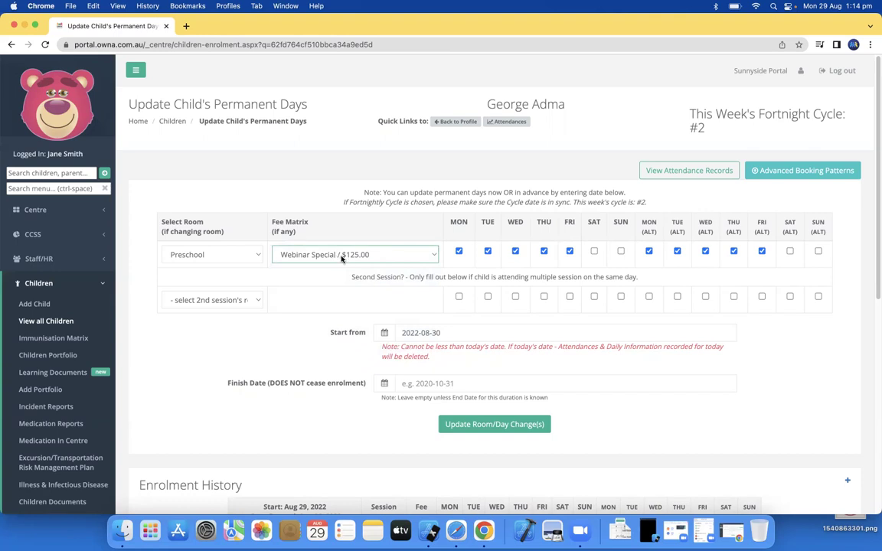
Set the child's room change to start from 2022-09-05 and submit the update.
click(417, 332)
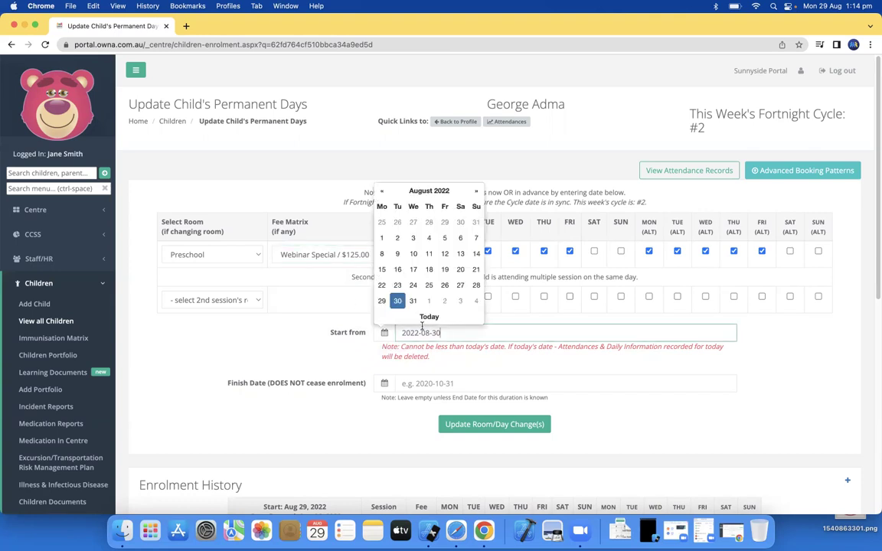
click(475, 191)
click(382, 238)
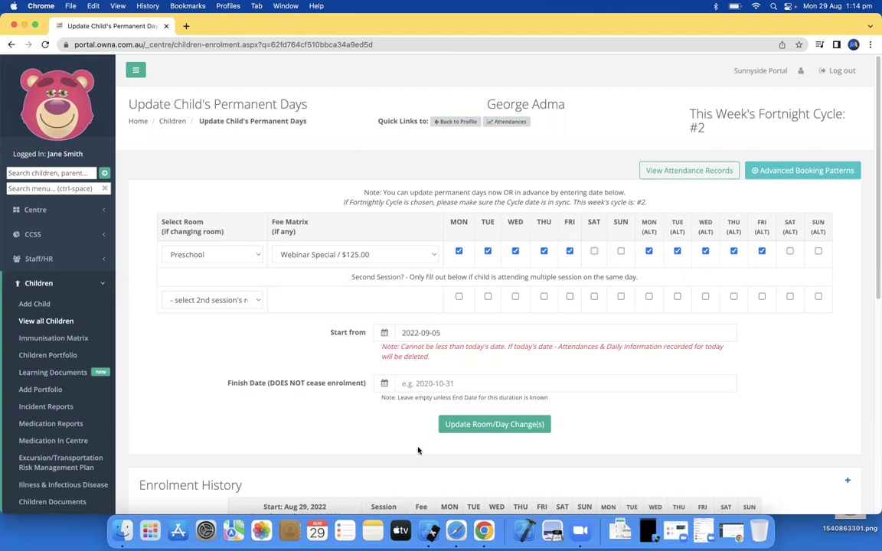
click(484, 426)
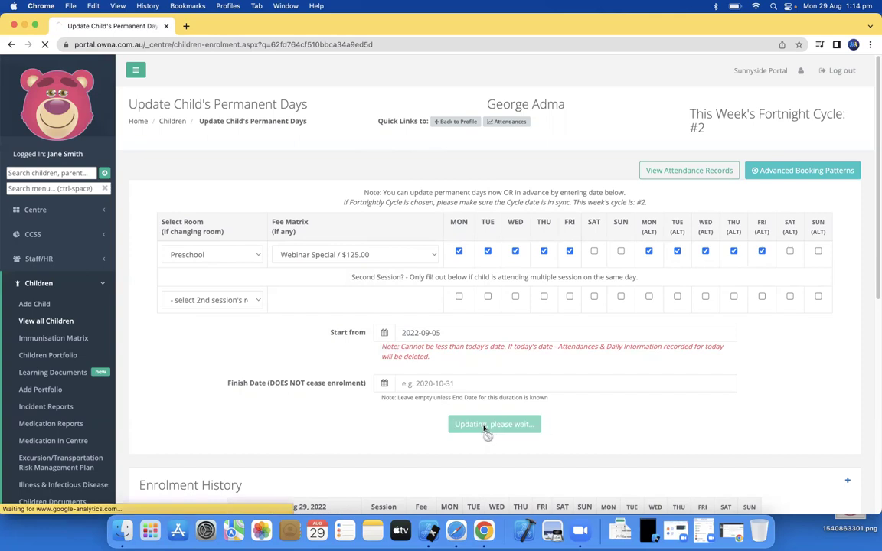
Examine the Webinar Special entry in the child's enrolment history.
scroll(492, 400, down, 5)
scroll(492, 400, down, 2)
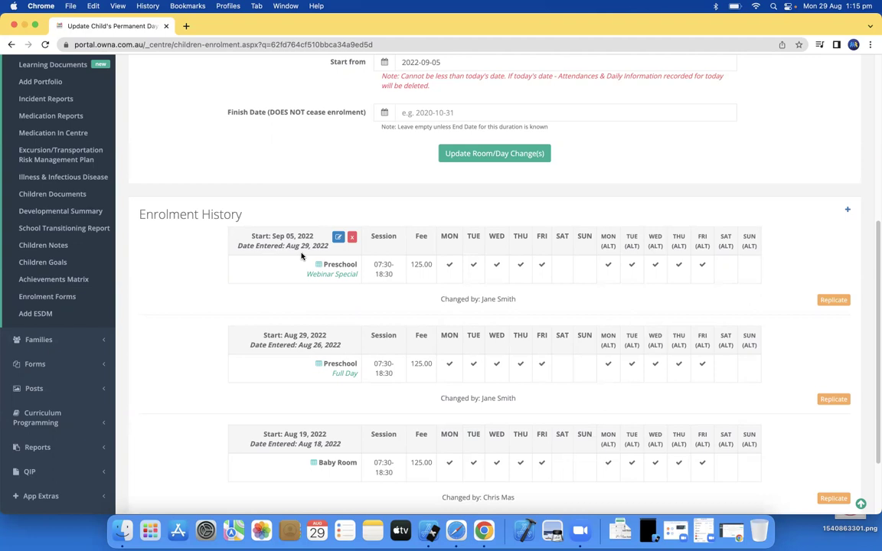
scroll(270, 283, up, 4)
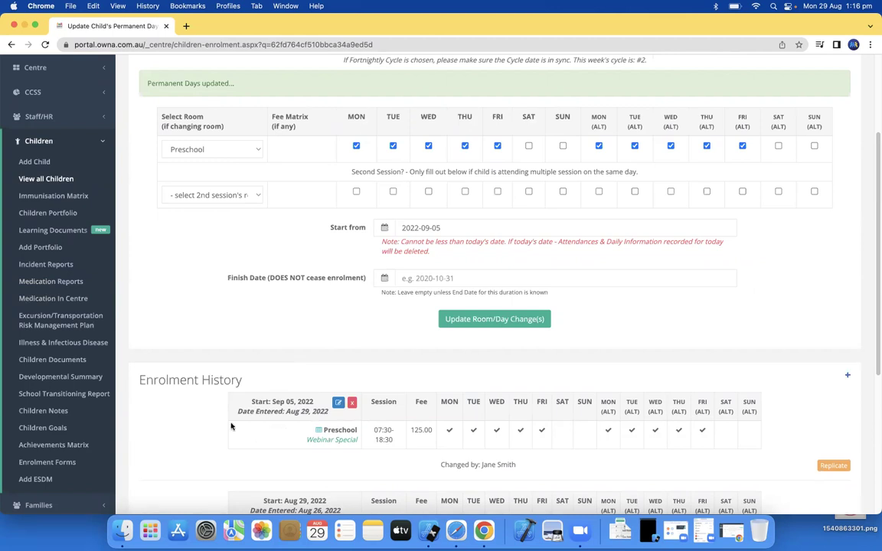
Open the Preschool room's settings from the centre's list of rooms.
scroll(124, 348, up, 4)
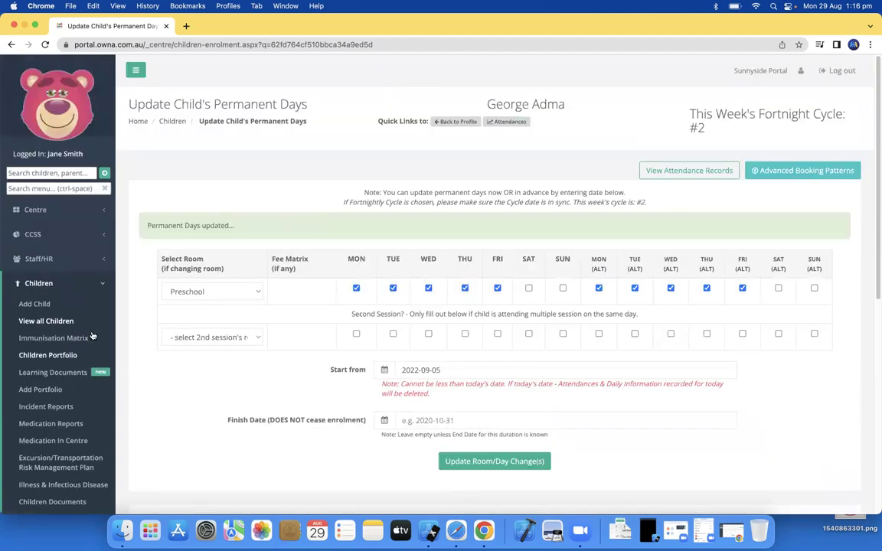
click(36, 209)
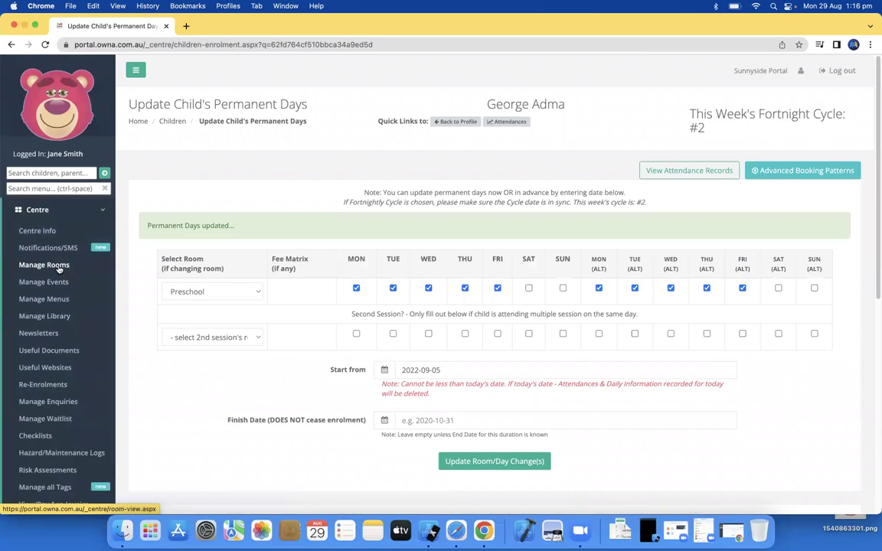
click(58, 264)
scroll(379, 360, down, 3)
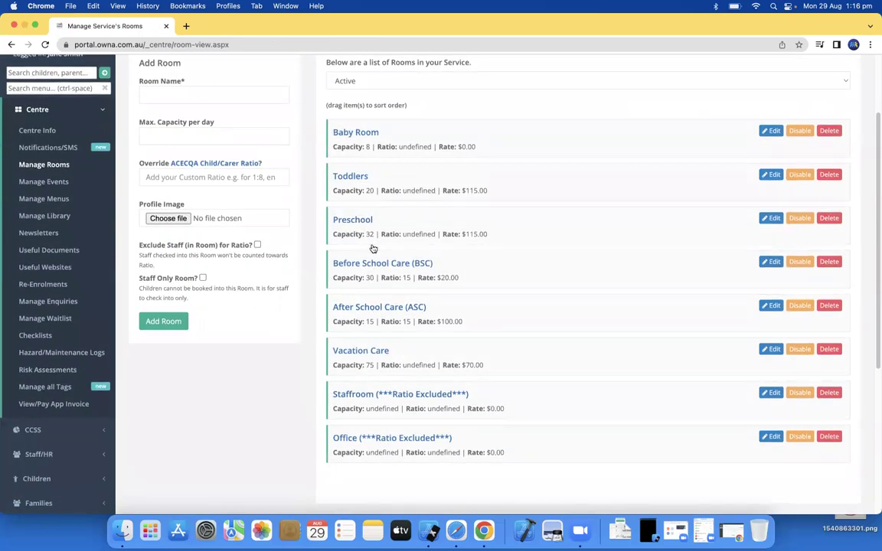
scroll(374, 249, up, 2)
click(355, 300)
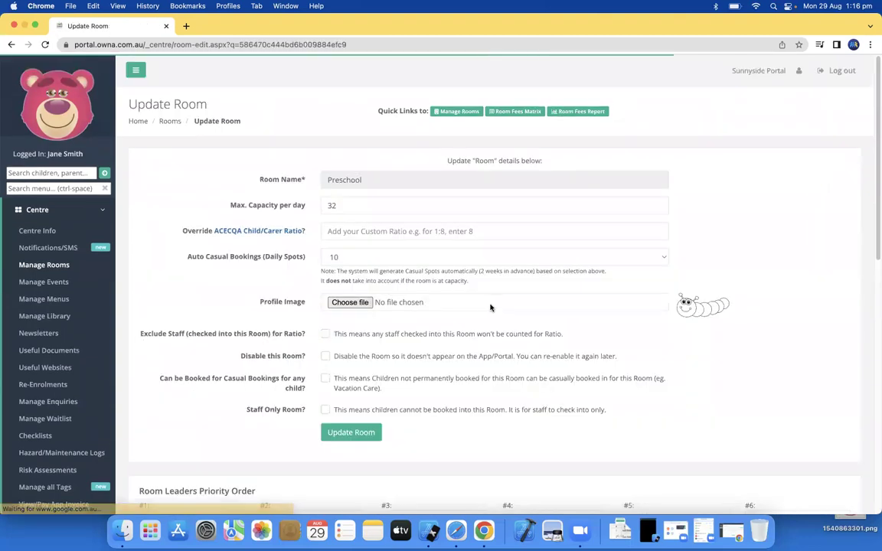
Open the Webinar Special fee in the Preschool fees matrix for editing and locate its scheduled rate change form.
scroll(490, 305, down, 15)
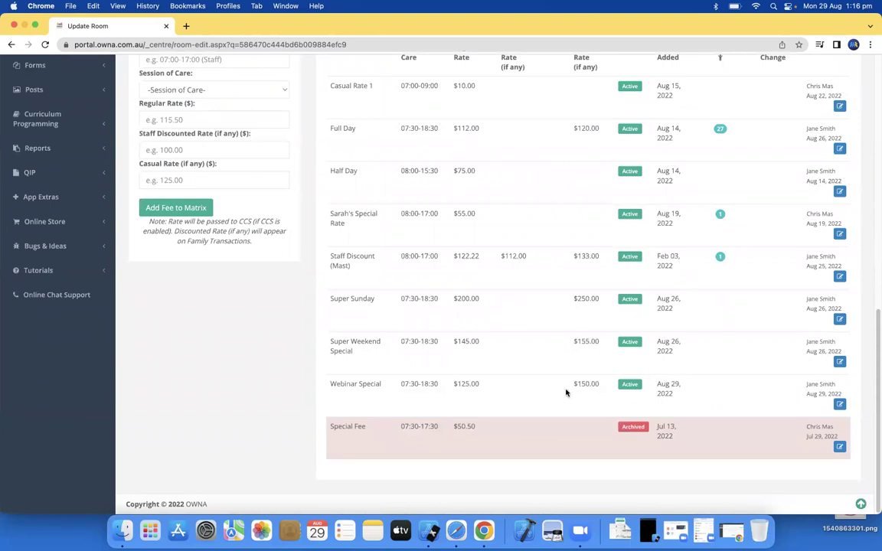
click(840, 405)
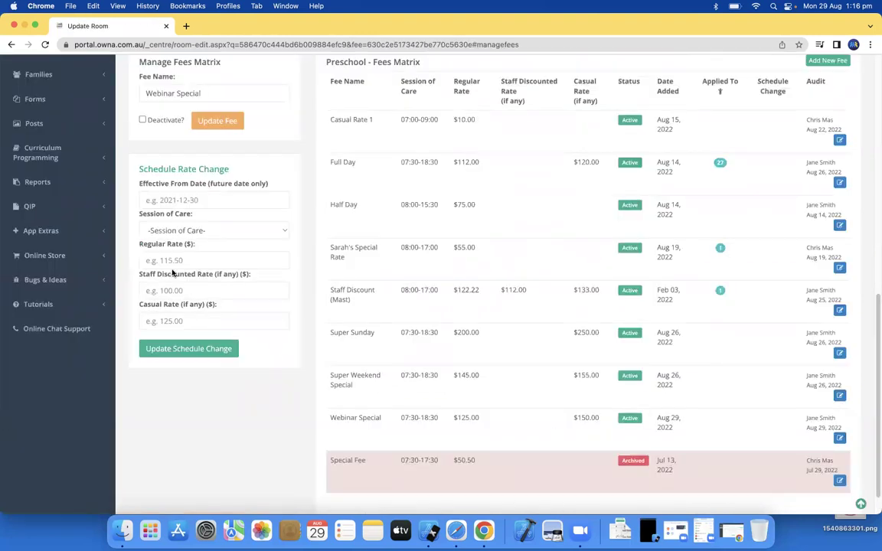
scroll(167, 245, up, 1)
drag(158, 182, 232, 195)
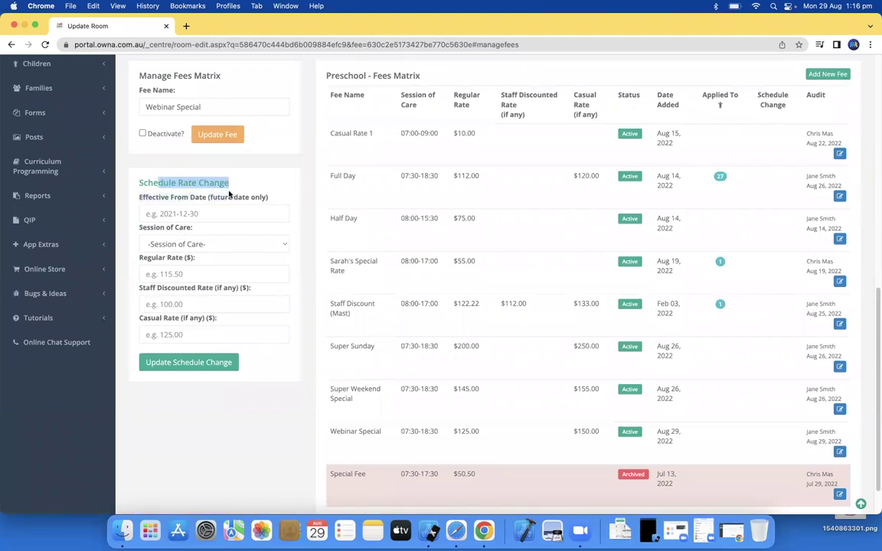
Set the scheduled rate change's effective date to 2022-09-05 and its session of care to 07:30-18:30.
click(161, 214)
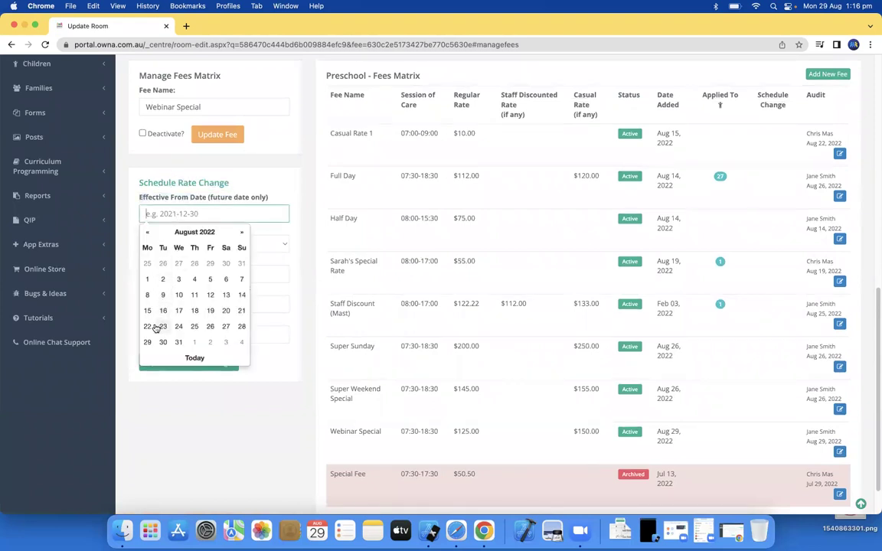
click(241, 232)
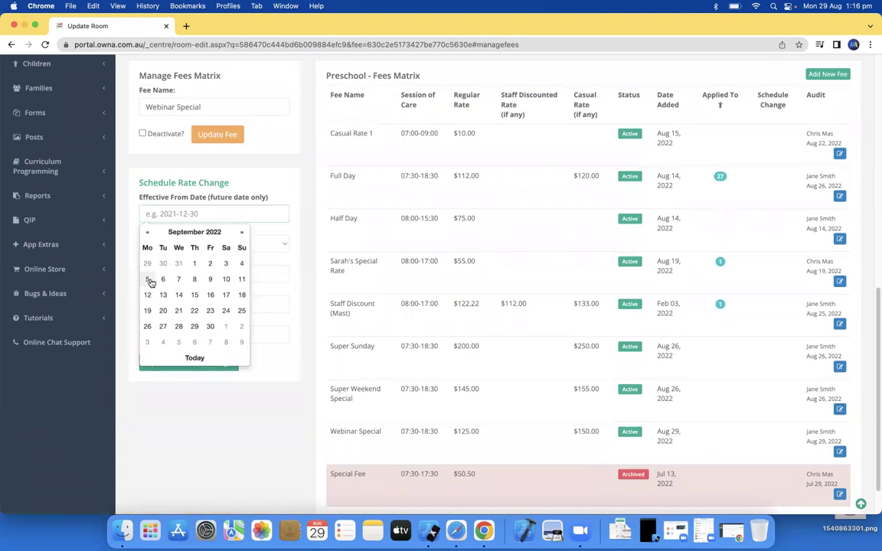
click(148, 279)
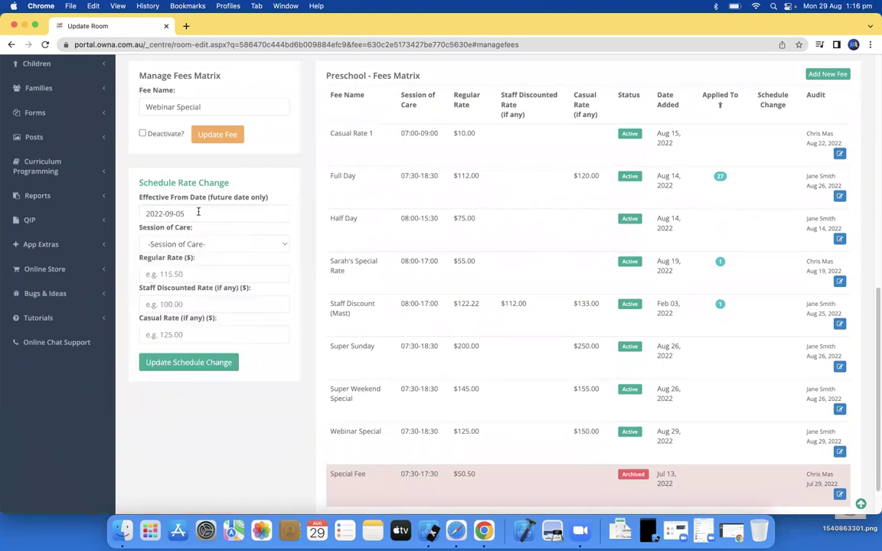
click(192, 244)
click(186, 255)
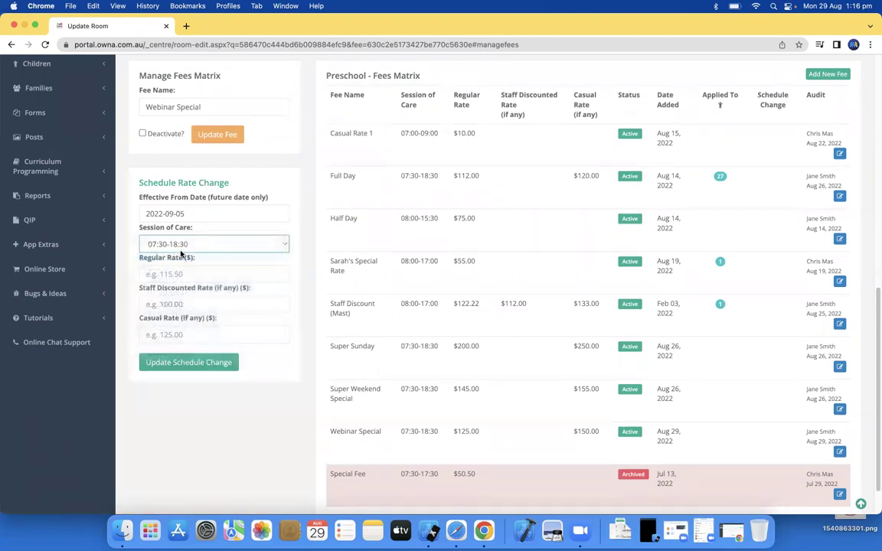
Enter a regular rate of 135 and a casual rate of 155, and submit the scheduled change.
click(184, 275)
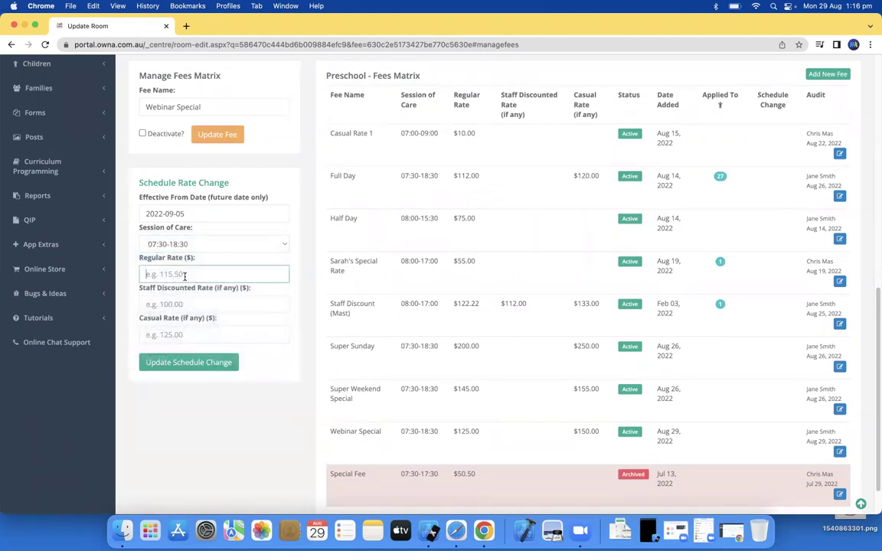
drag(452, 432, 480, 432)
double_click(582, 430)
click(177, 273)
text(135)
click(174, 334)
text(155)
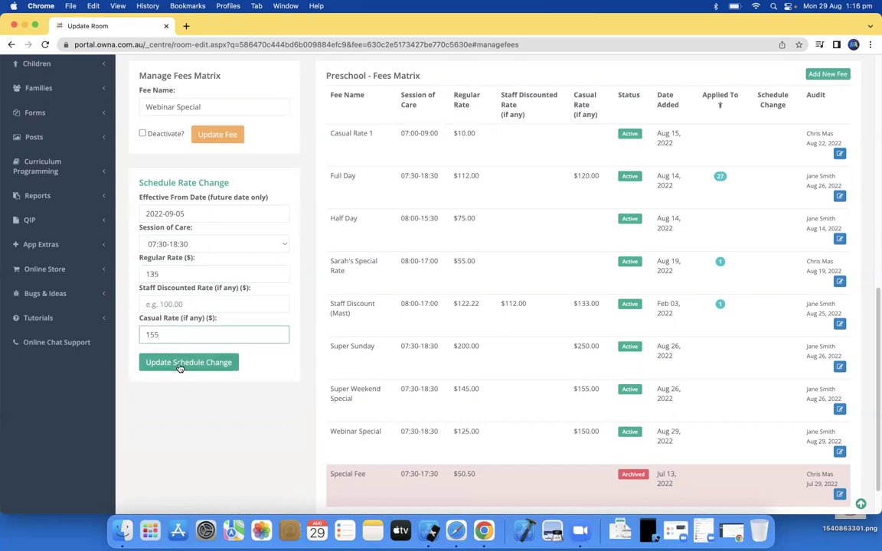
click(179, 364)
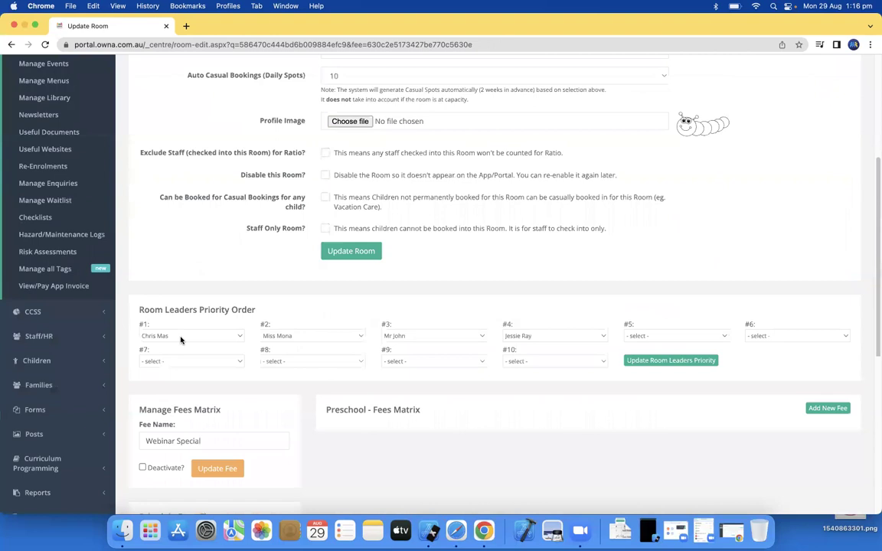
Check the Preschool room page for the scheduled change and reload it to refresh the fees matrix.
scroll(180, 340, down, 5)
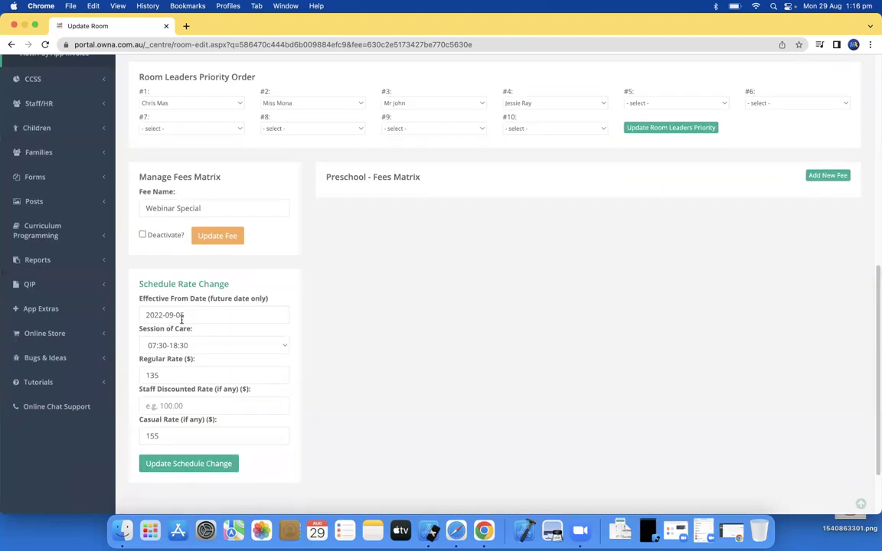
scroll(296, 314, up, 10)
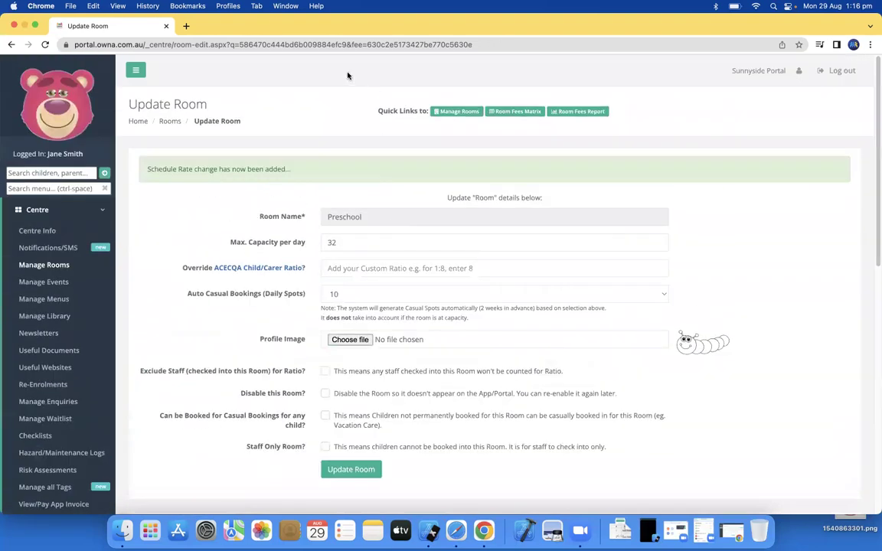
click(323, 44)
key(Return)
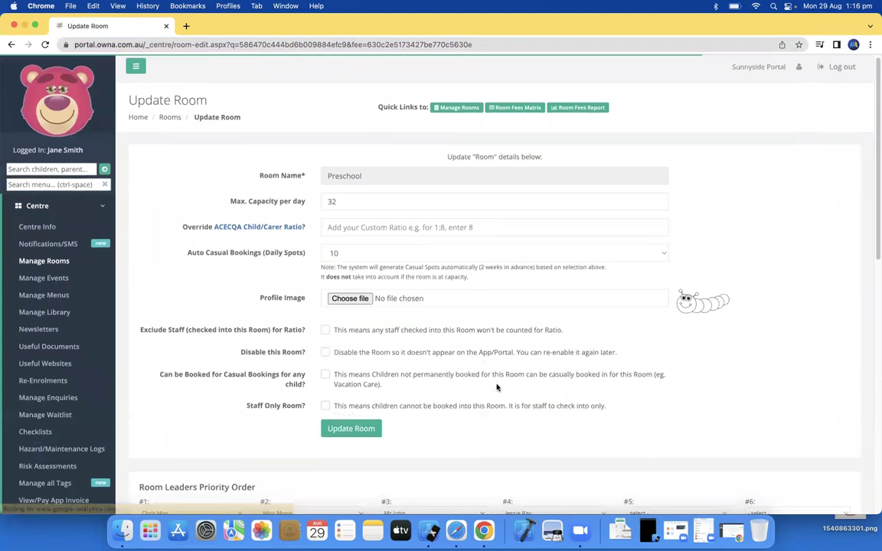
Examine the scheduled change entry of the Webinar Special fee in the Preschool fees matrix.
scroll(774, 228, up, 2)
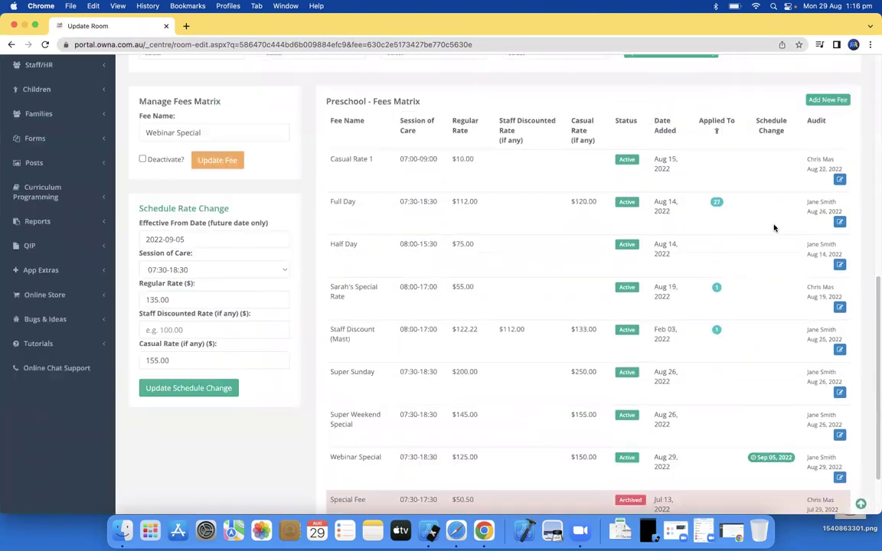
scroll(777, 315, down, 2)
scroll(778, 315, down, 1)
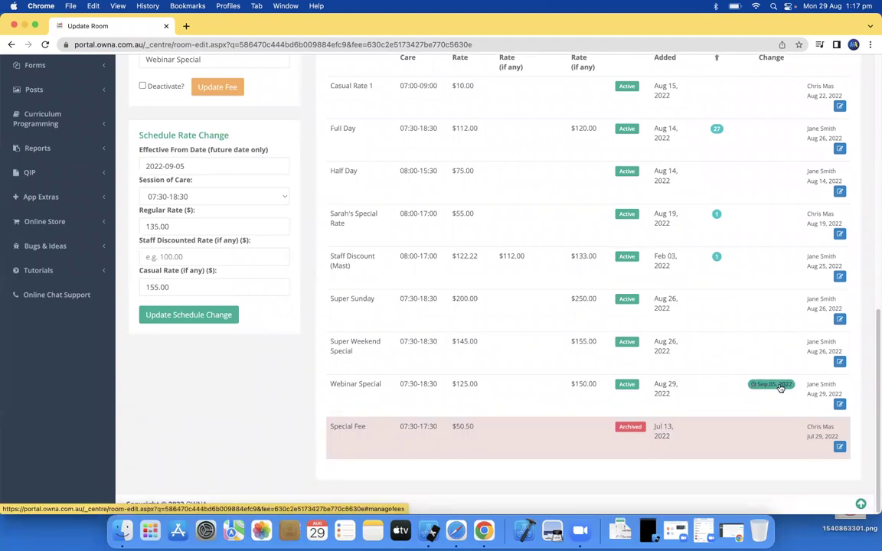
Find the first child in the list of all children and open that child's room and permanent days update page.
scroll(209, 324, up, 5)
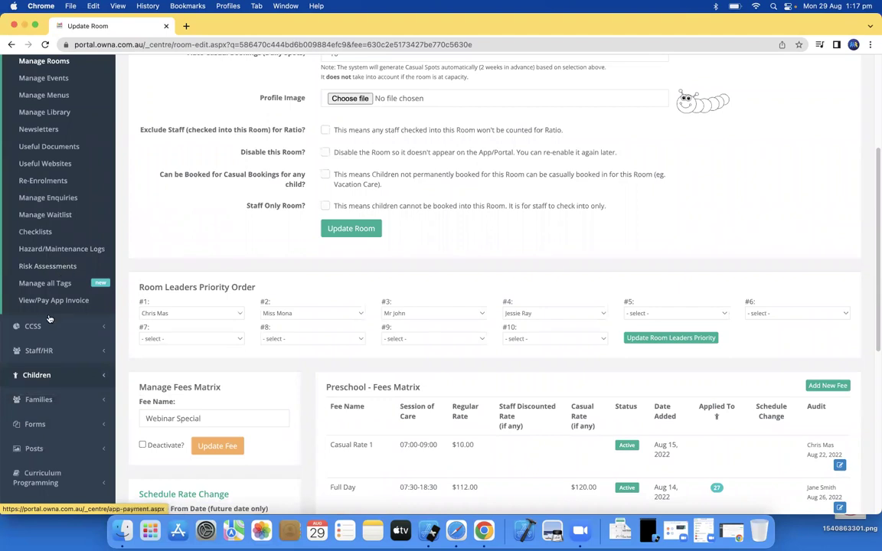
click(37, 375)
click(48, 113)
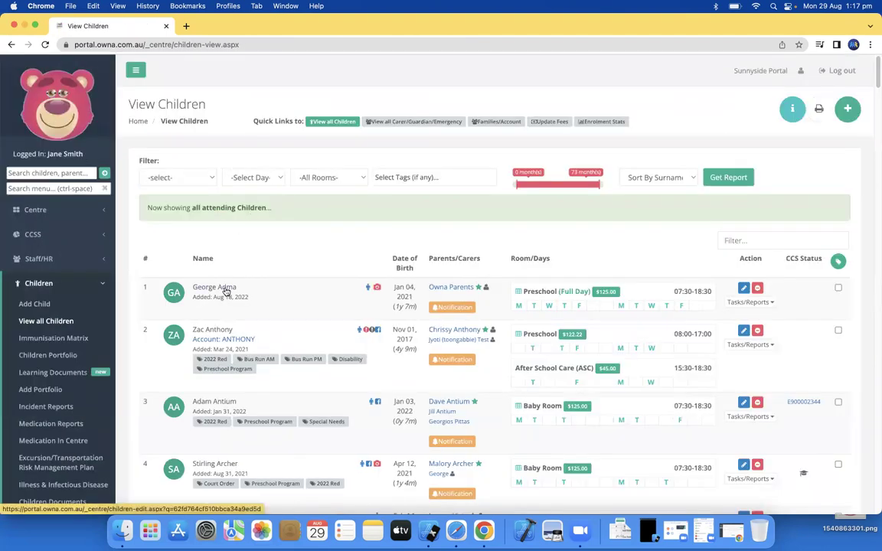
click(221, 290)
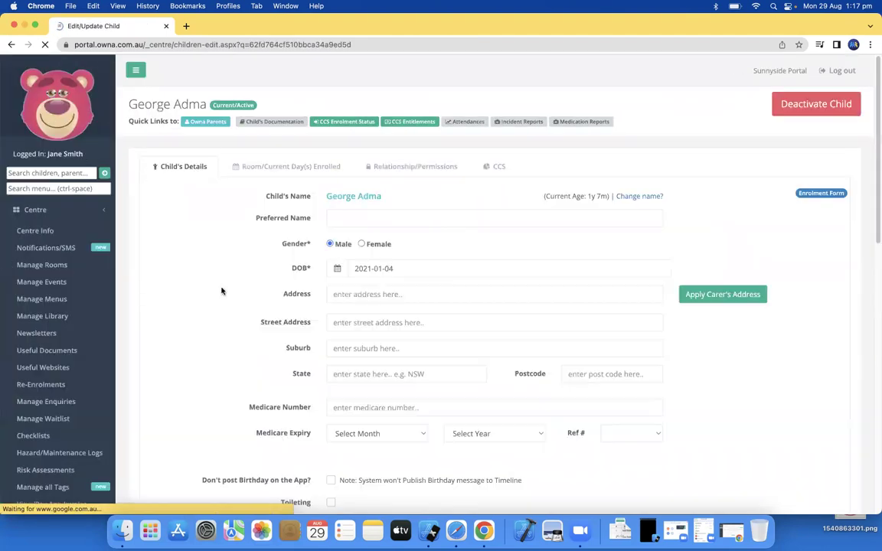
click(270, 169)
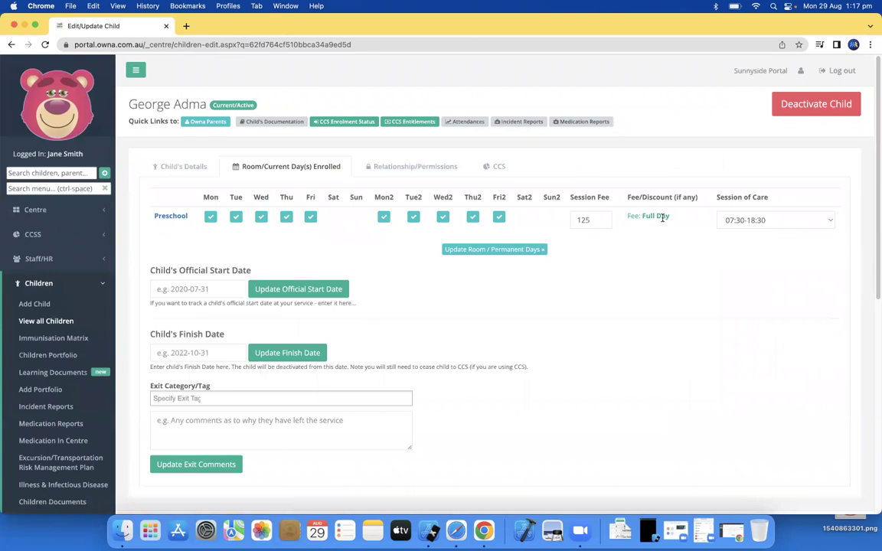
click(515, 251)
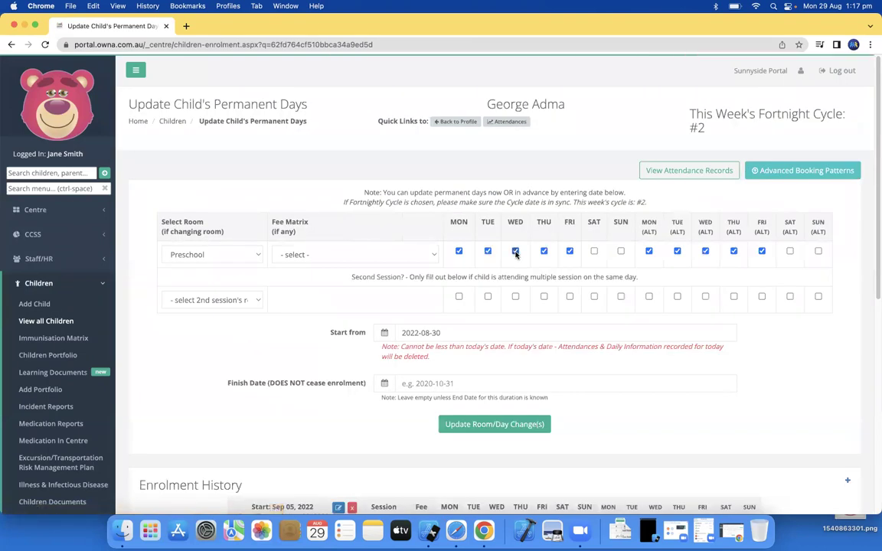
Review the child's enrolment history for the Webinar Special entry's start date and fee.
scroll(515, 255, down, 5)
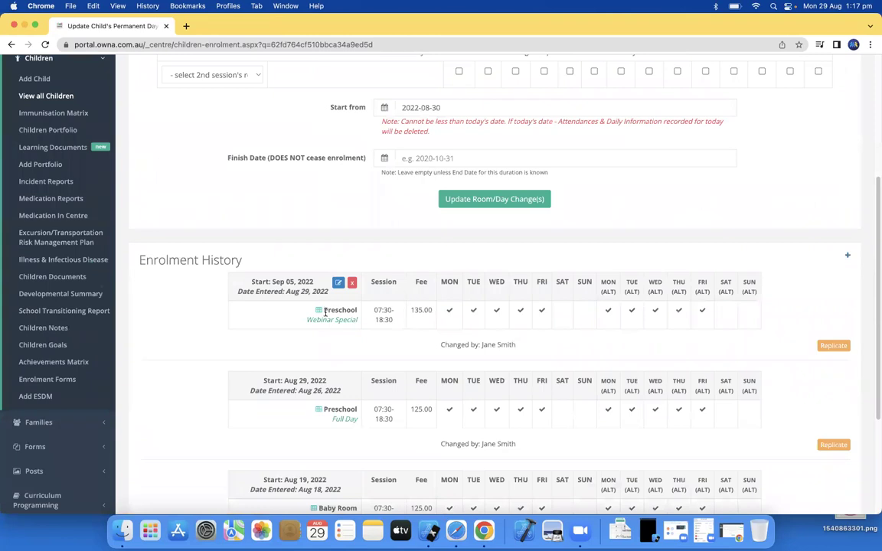
drag(306, 286, 315, 286)
drag(415, 312, 436, 313)
scroll(222, 223, up, 2)
scroll(222, 223, up, 4)
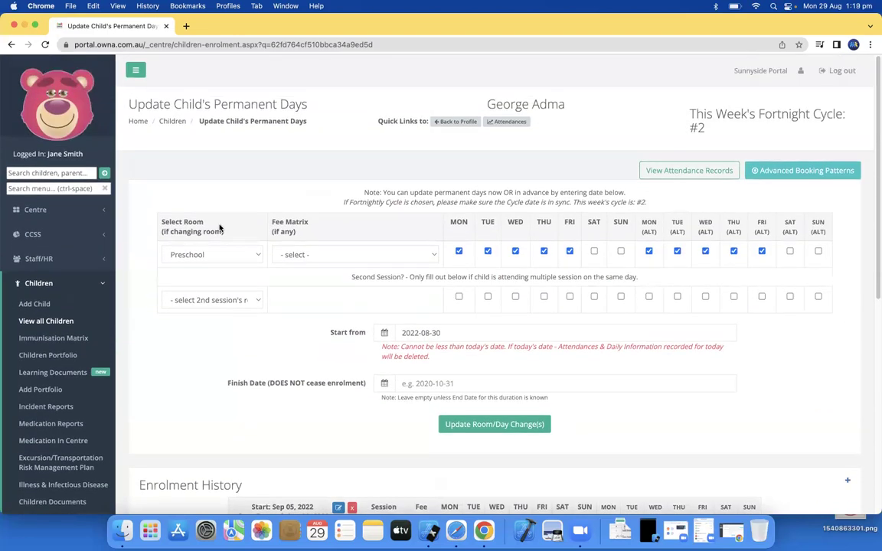
Open the service-wide Room Fees Matrix from room management and look through the fees of all rooms.
click(36, 209)
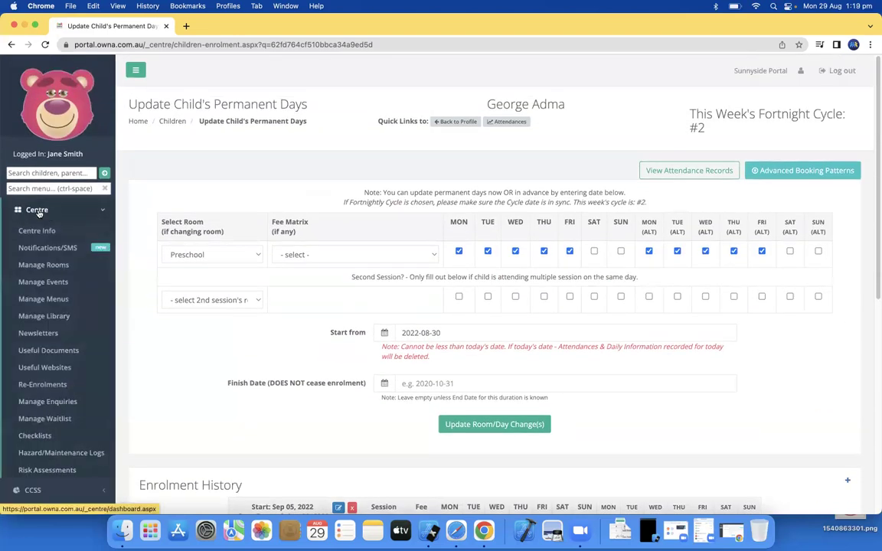
click(49, 268)
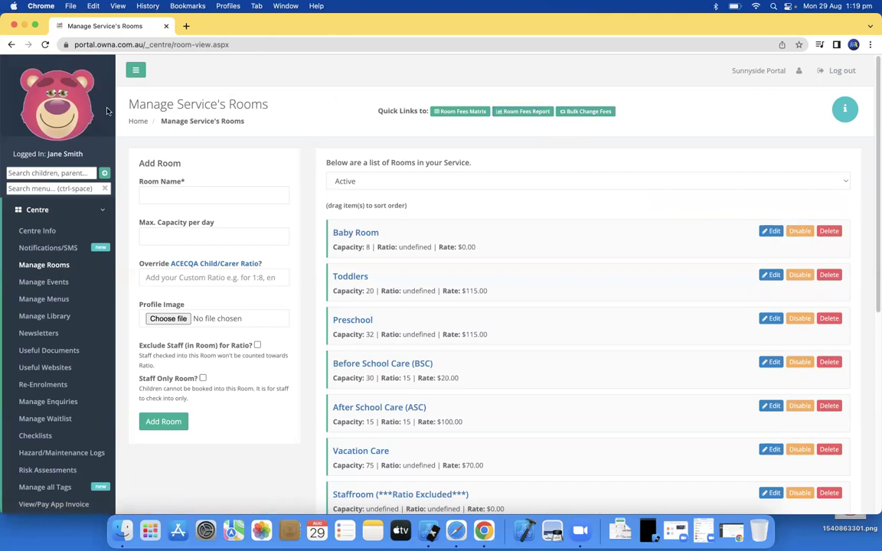
click(462, 112)
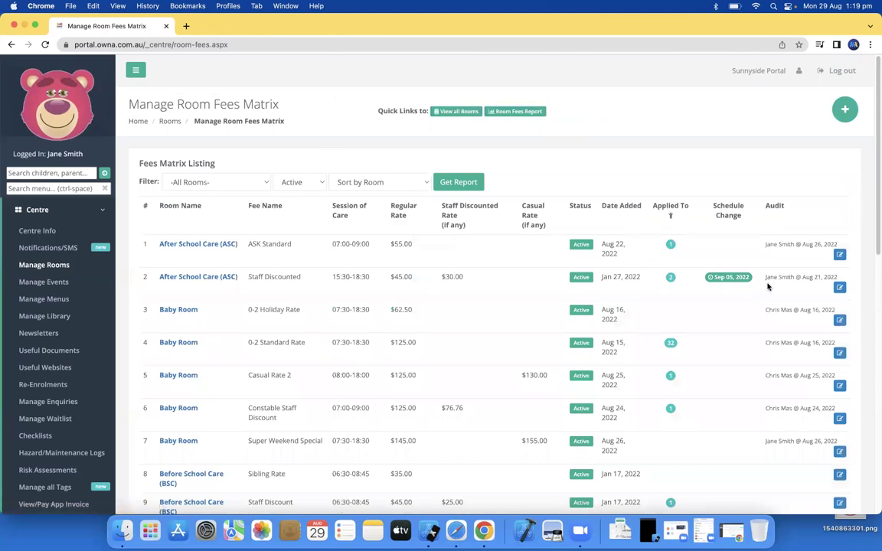
scroll(238, 294, down, 10)
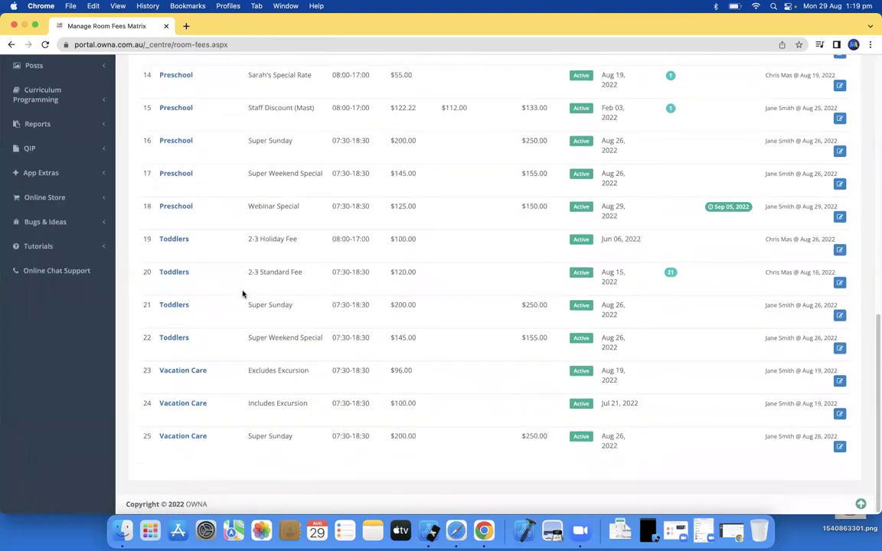
scroll(243, 294, up, 10)
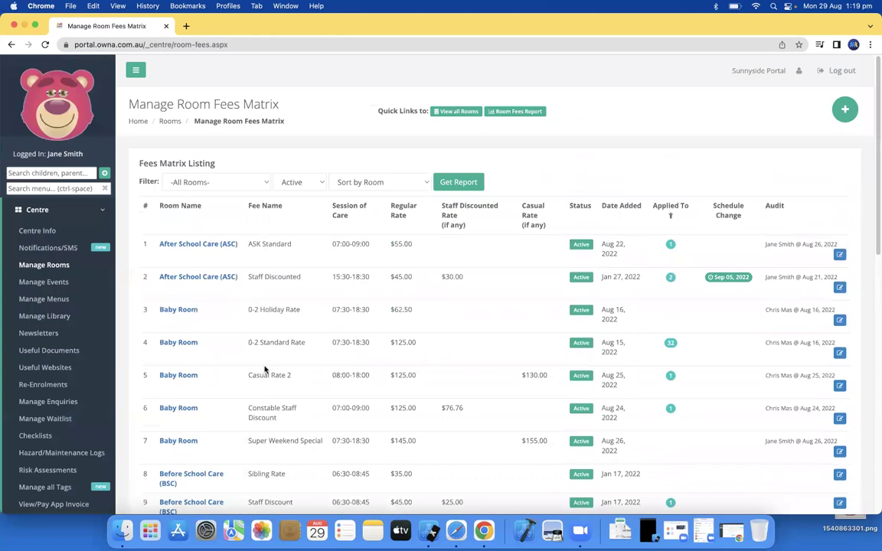
scroll(269, 310, down, 10)
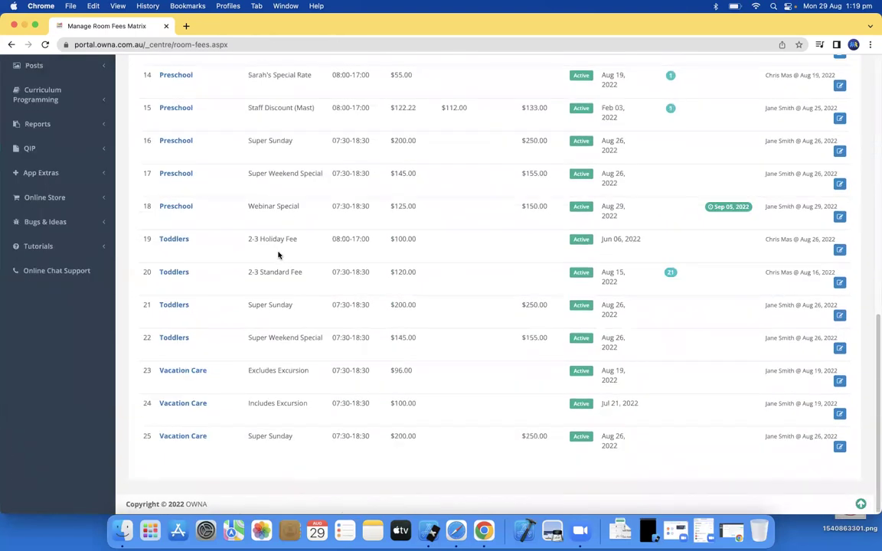
scroll(279, 255, up, 10)
Filter the fees matrix listing to the Preschool room and locate the Webinar Special fee.
click(203, 182)
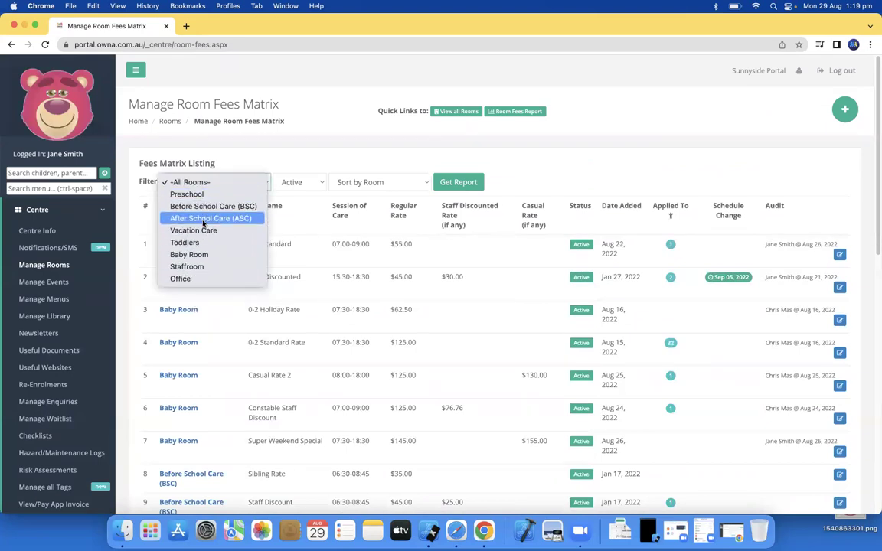
click(191, 193)
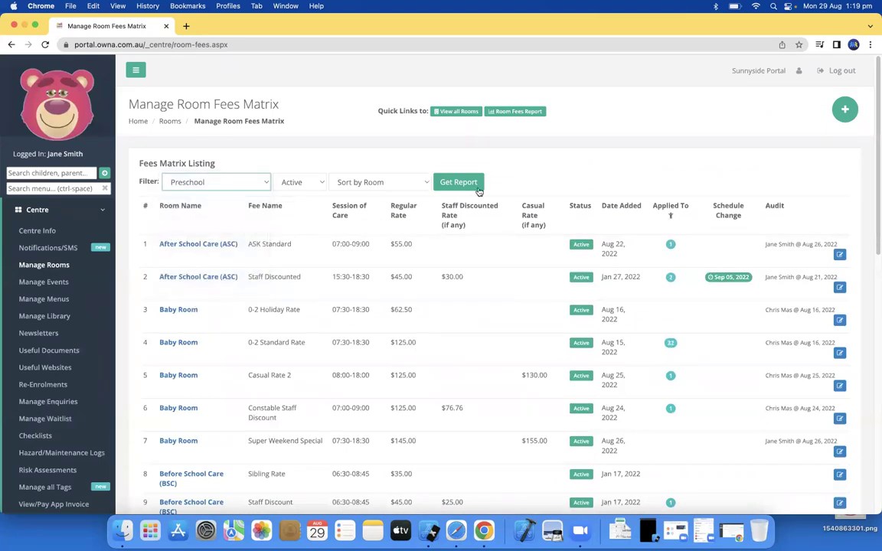
click(476, 185)
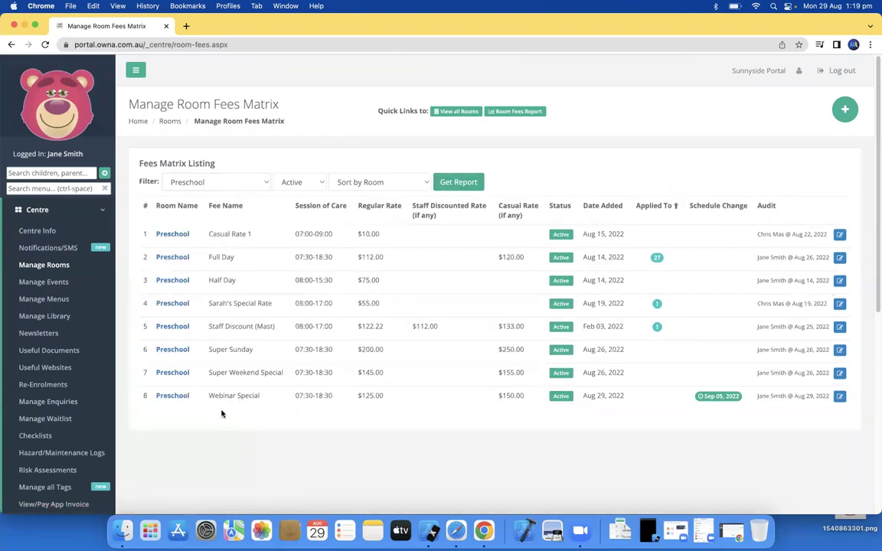
drag(215, 396, 281, 402)
Reset the fees matrix listing to all rooms and look over the fees and the option to edit a fee structure.
click(222, 182)
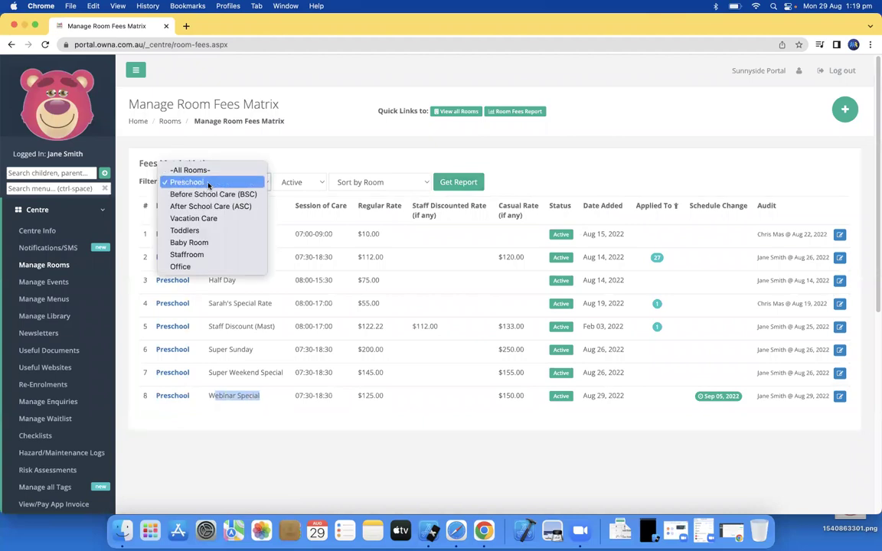
click(219, 170)
click(457, 182)
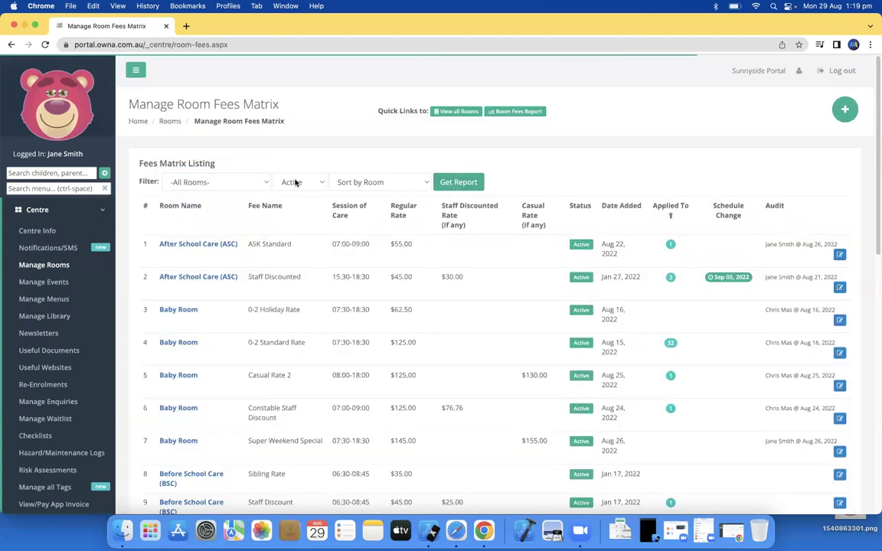
scroll(345, 282, down, 10)
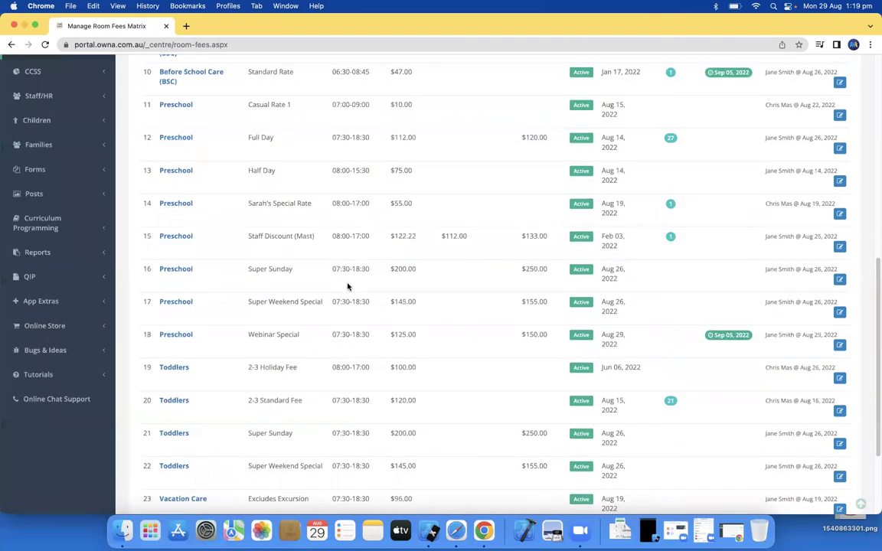
scroll(460, 289, up, 10)
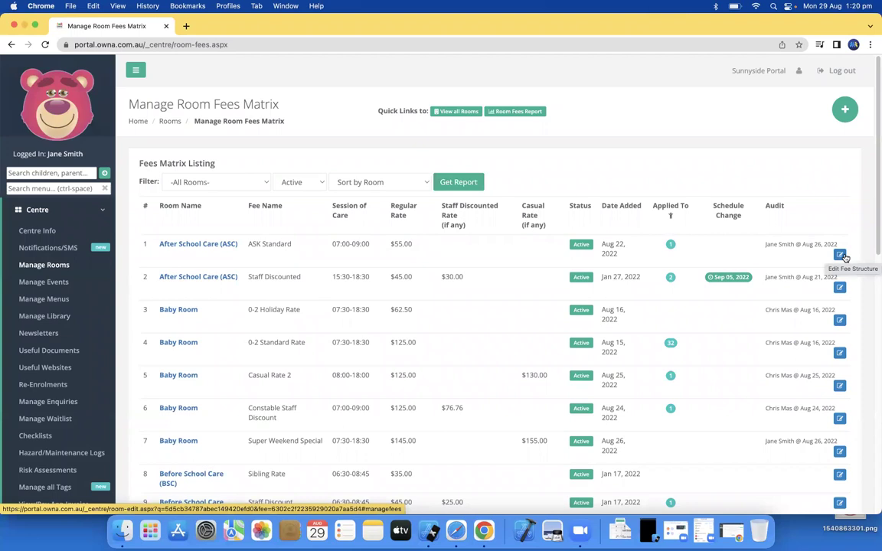
click(846, 255)
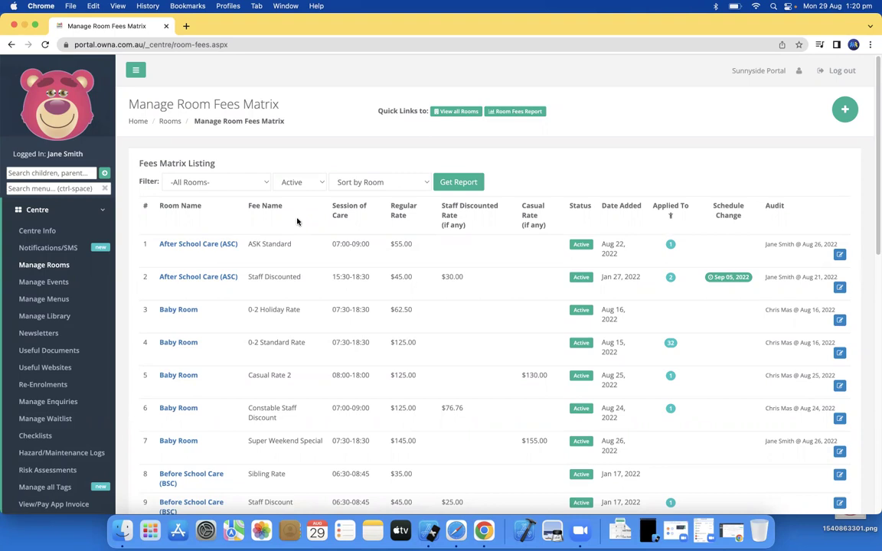
Filter the fees matrix listing to show only Archived fees across all rooms.
click(301, 184)
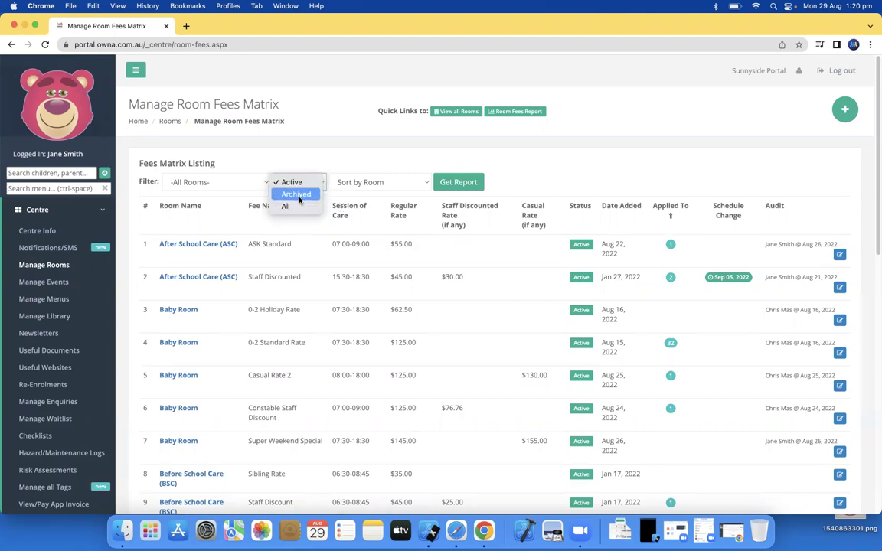
click(300, 196)
click(443, 182)
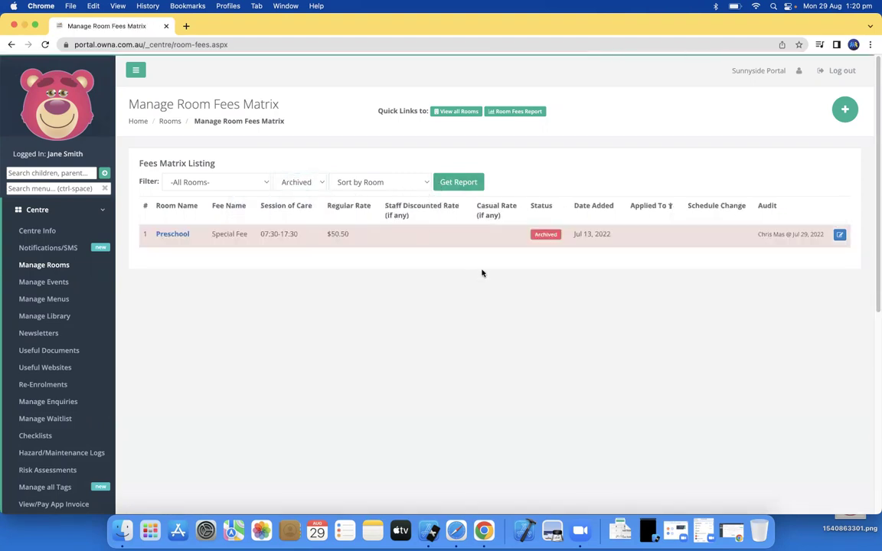
Return the fees matrix listing to Active fees and examine how many children each fee is applied to.
click(285, 182)
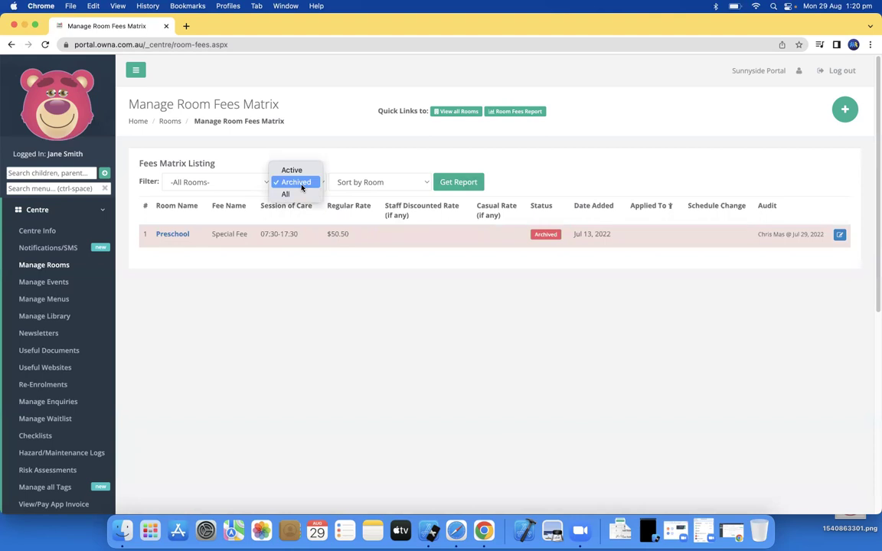
click(295, 173)
click(446, 182)
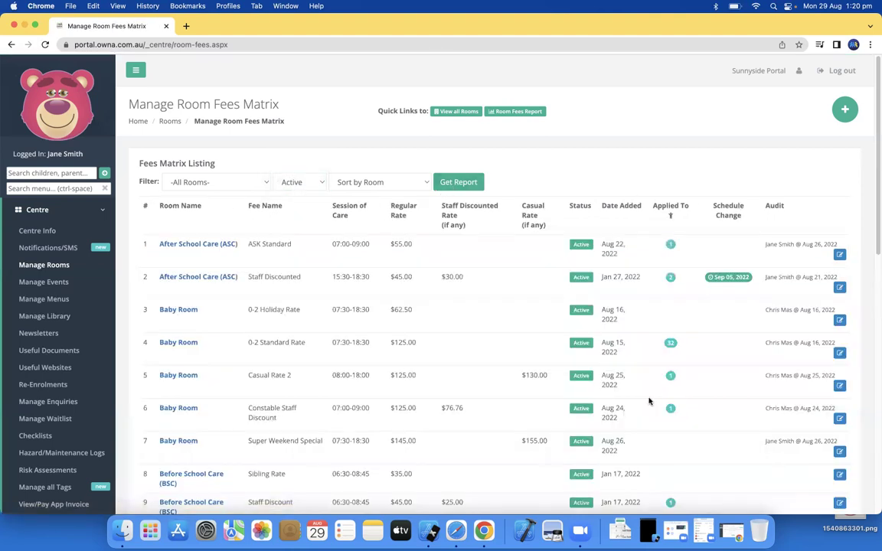
scroll(651, 400, down, 1)
scroll(657, 404, down, 3)
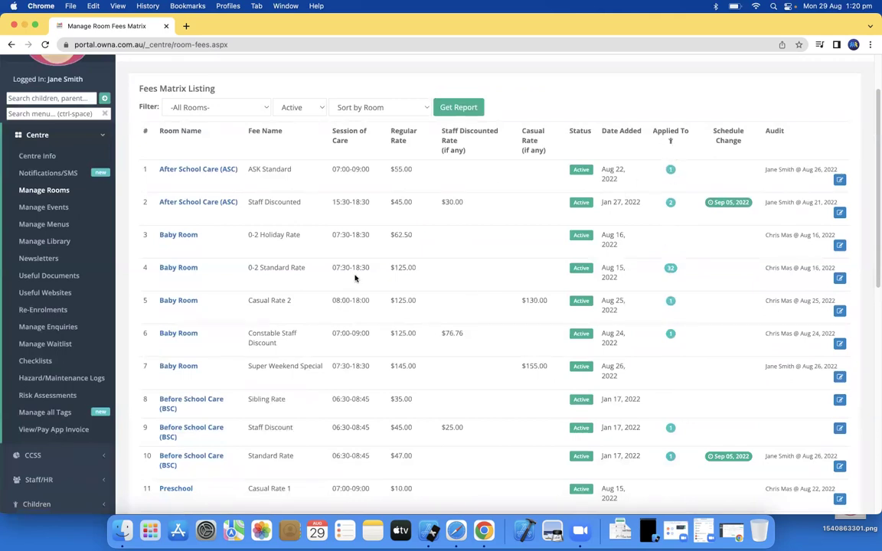
scroll(679, 293, down, 5)
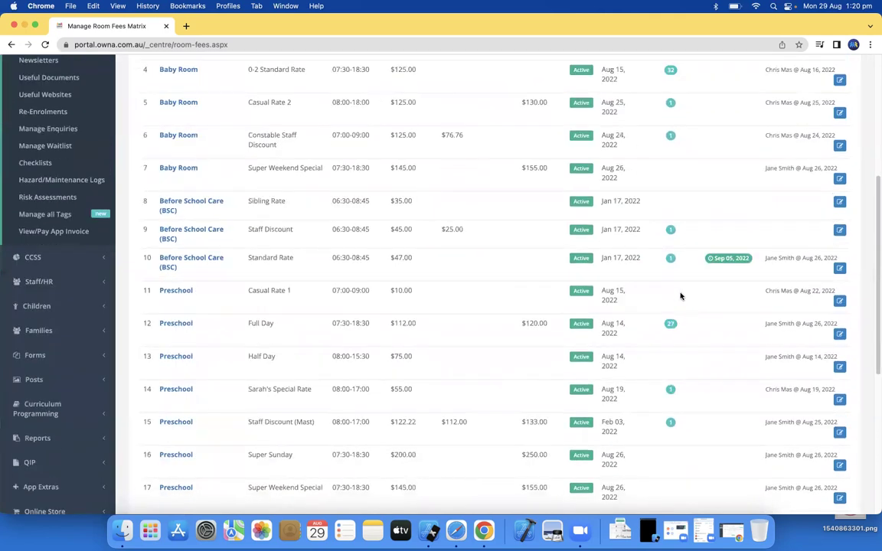
scroll(680, 296, up, 7)
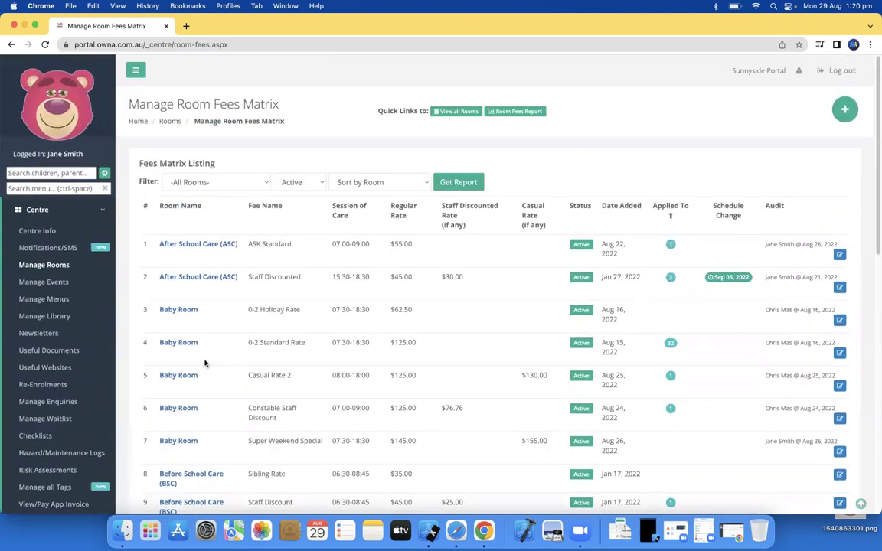
View the list of children assigned to the Baby Room's 0-2 Standard Rate fee.
drag(254, 343, 306, 347)
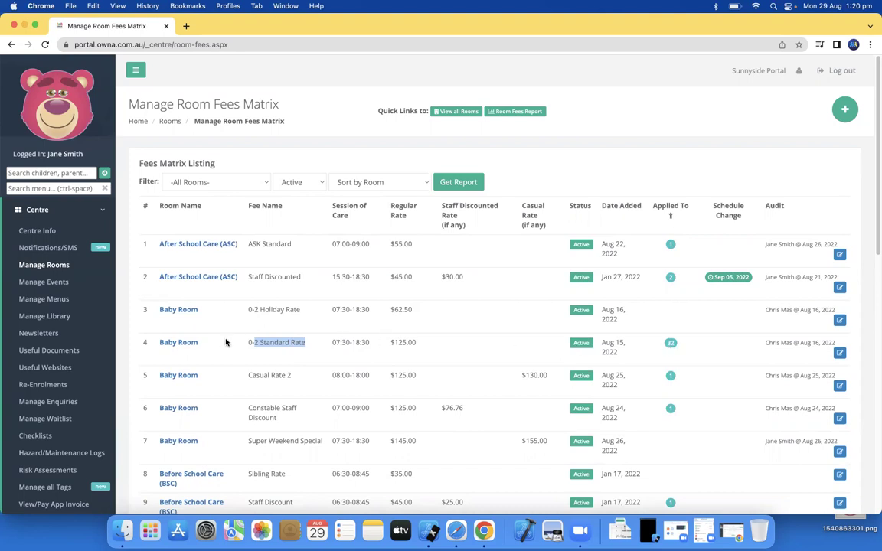
click(671, 342)
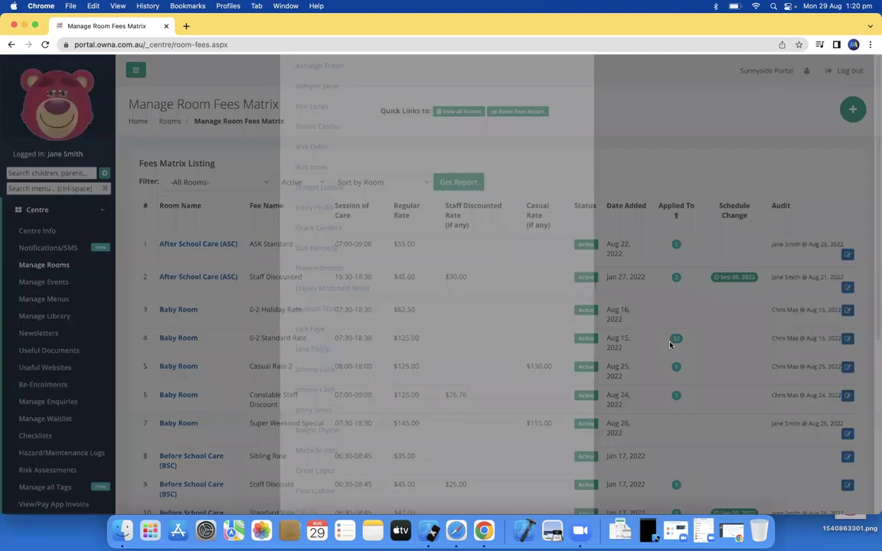
scroll(418, 183, down, 5)
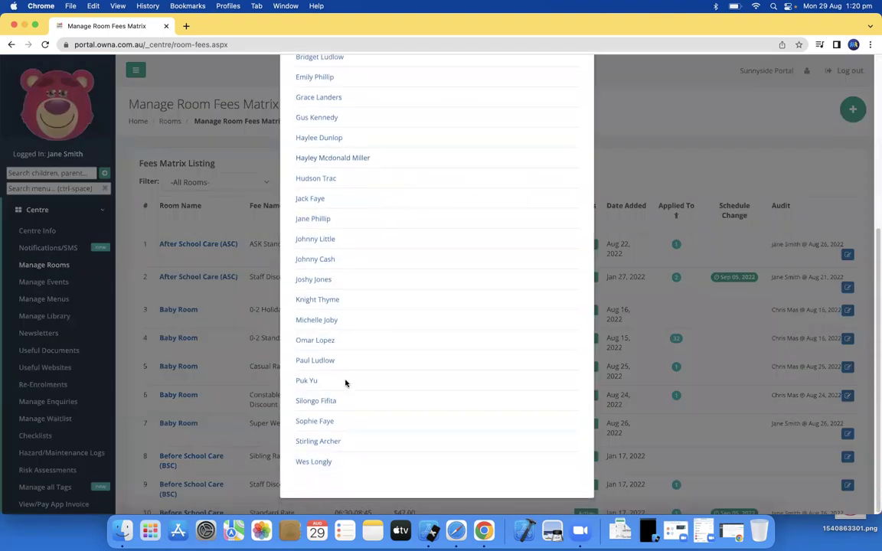
scroll(345, 376, up, 5)
Open the fourth listed child's permanent days page in a new browser tab and switch to it.
right_click(321, 172)
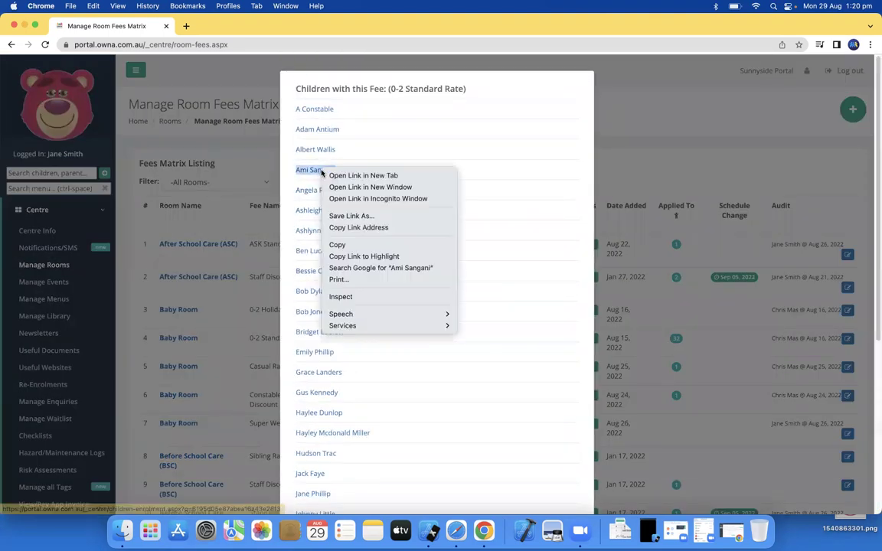
click(363, 176)
key(ctrl+Tab)
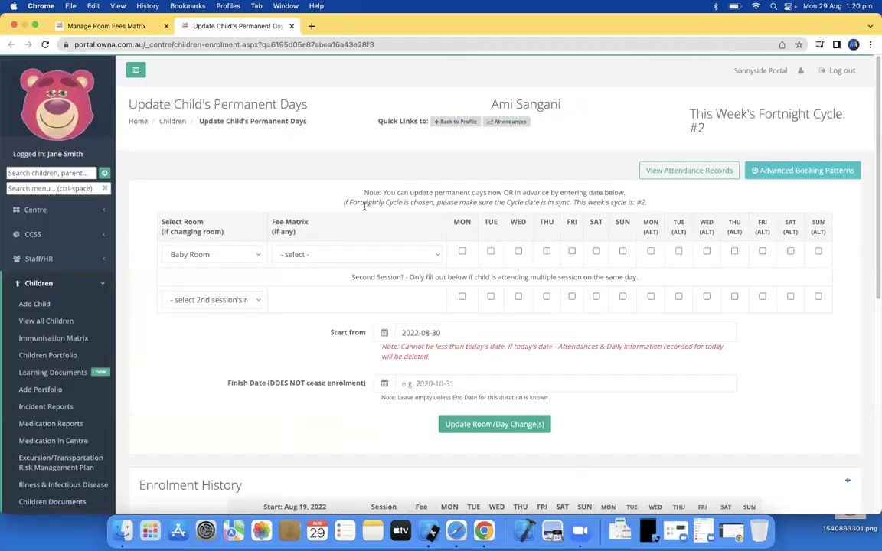
Examine the child's enrolment history, return to the room fees matrix page and close the list of children with the 0-2 Standard Rate.
scroll(467, 375, down, 3)
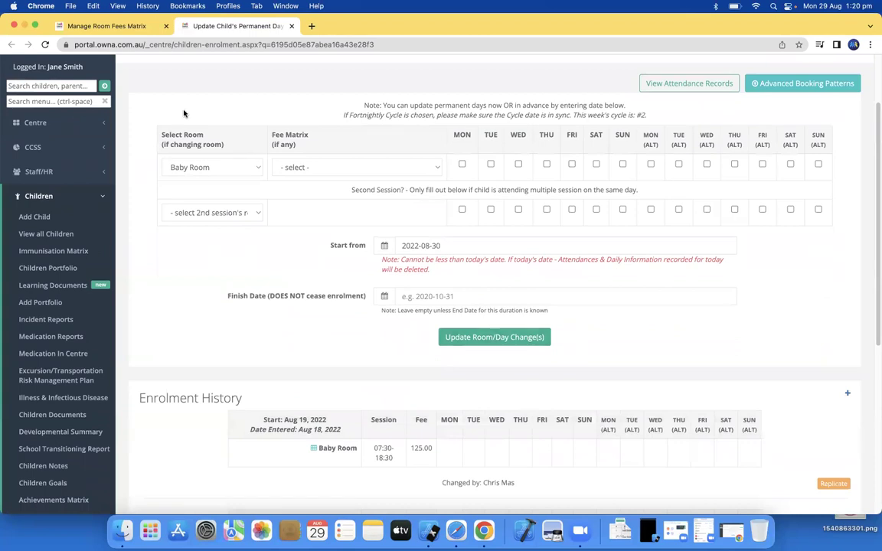
click(105, 25)
click(651, 120)
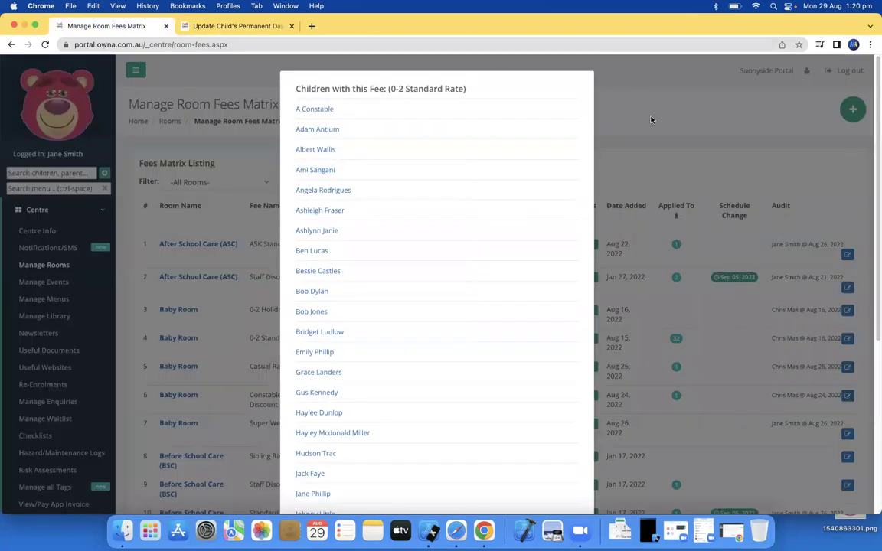
click(654, 116)
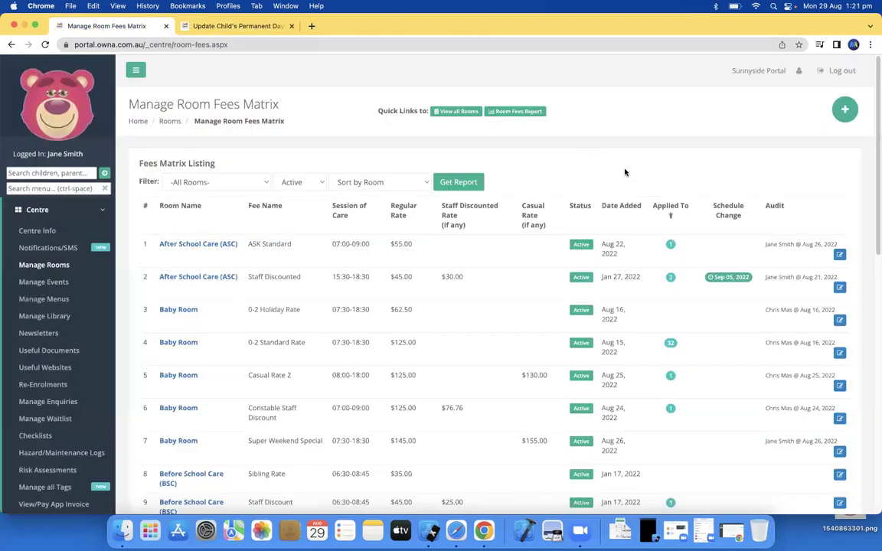
Start a new matrix fee applied to Preschool, Before School Care (BSC) and After School Care (ASC), and dismiss it without adding the fee.
click(846, 112)
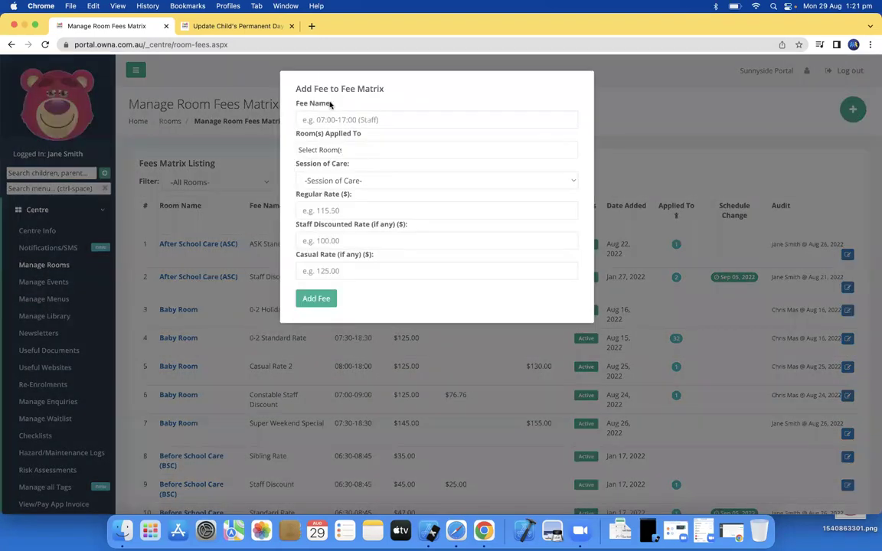
click(311, 150)
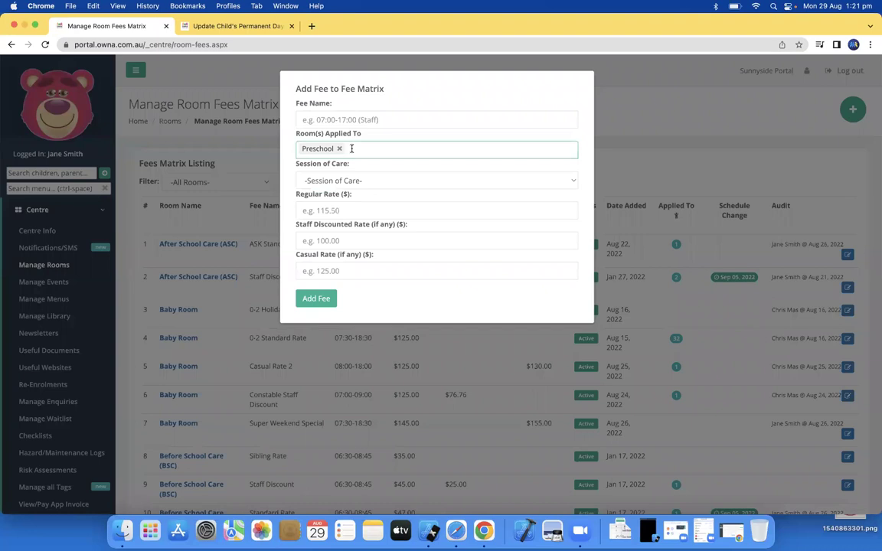
click(352, 149)
click(360, 165)
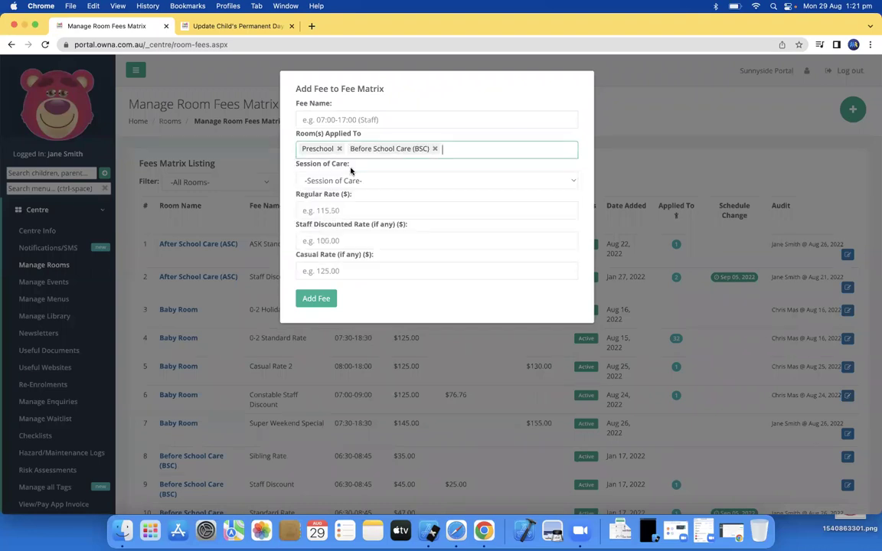
click(446, 148)
click(427, 167)
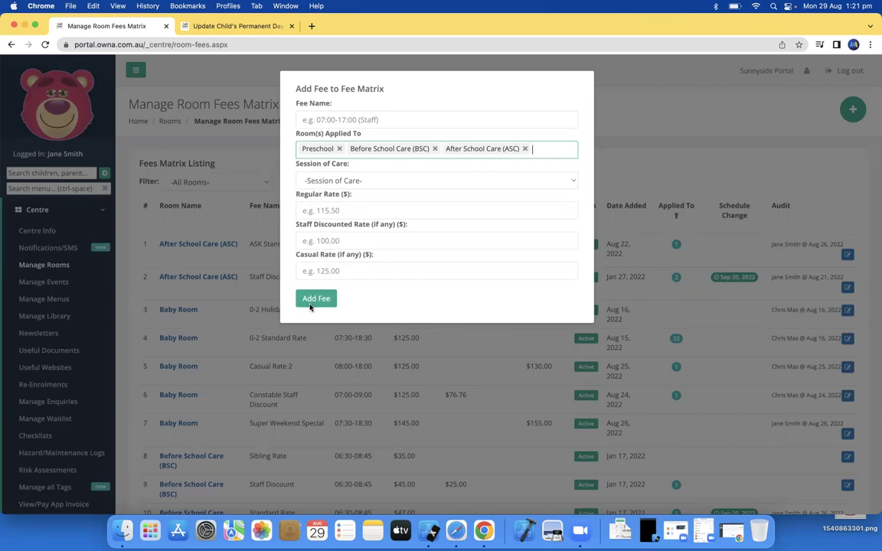
click(647, 222)
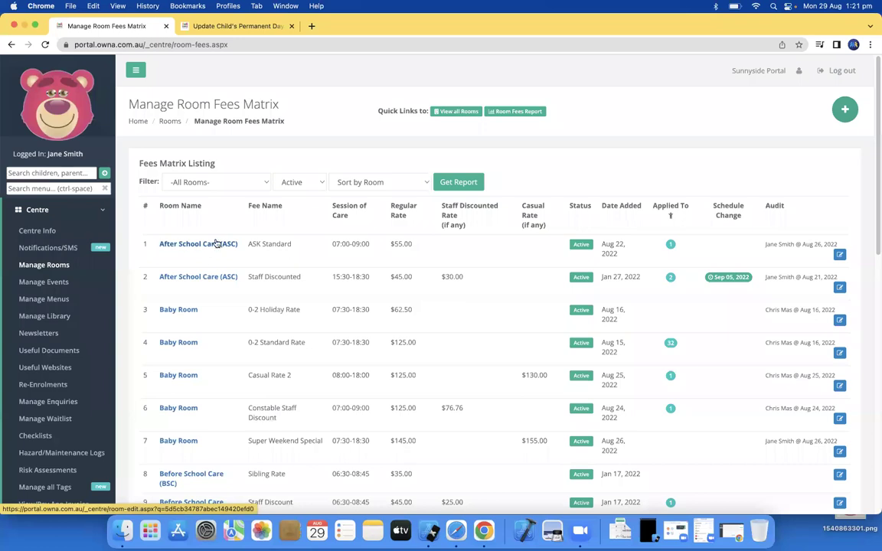
Open the After School Care (ASC) room and examine its own fees matrix.
click(215, 244)
scroll(214, 243, down, 5)
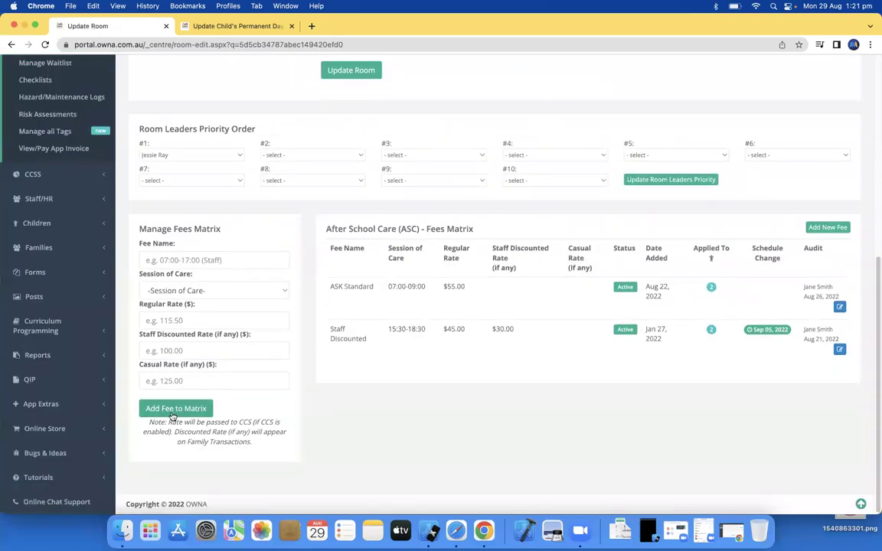
scroll(175, 383, up, 10)
Open the Toddlers room from the room list and examine its fees matrix section.
click(61, 265)
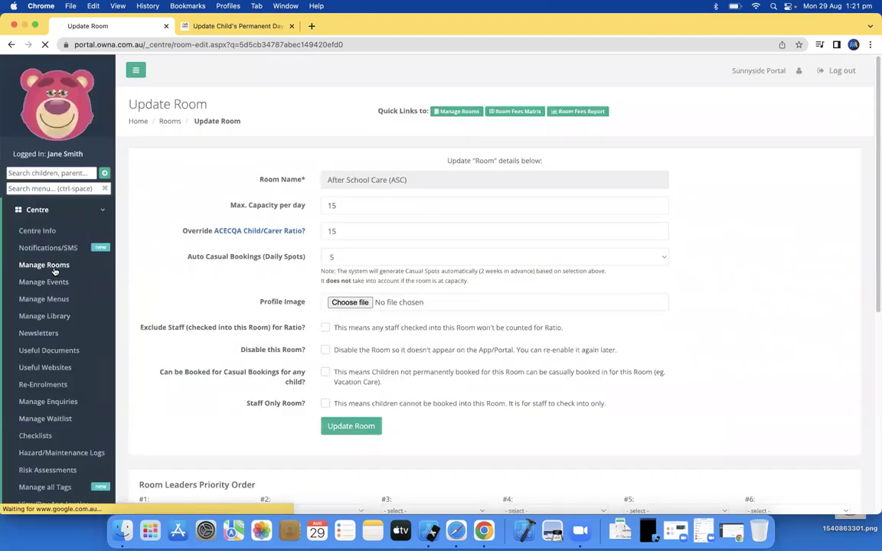
click(352, 279)
scroll(241, 320, down, 8)
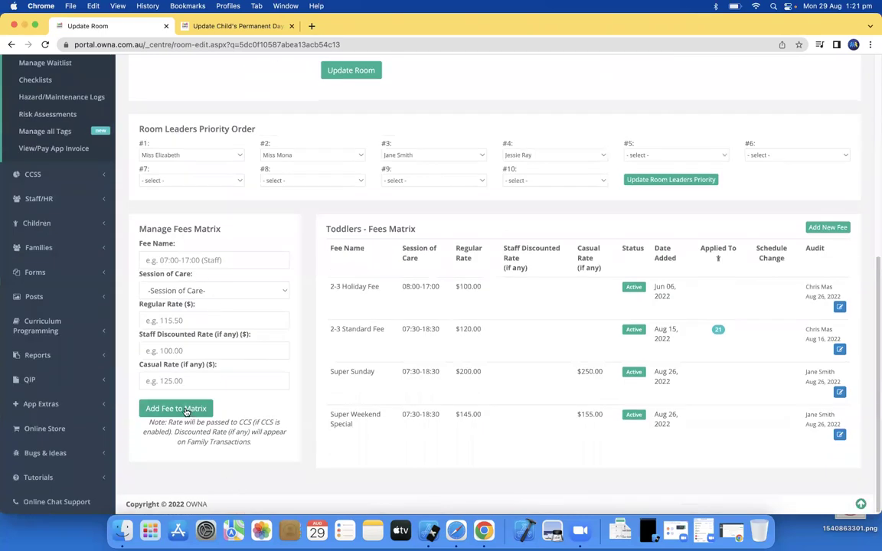
scroll(181, 357, up, 5)
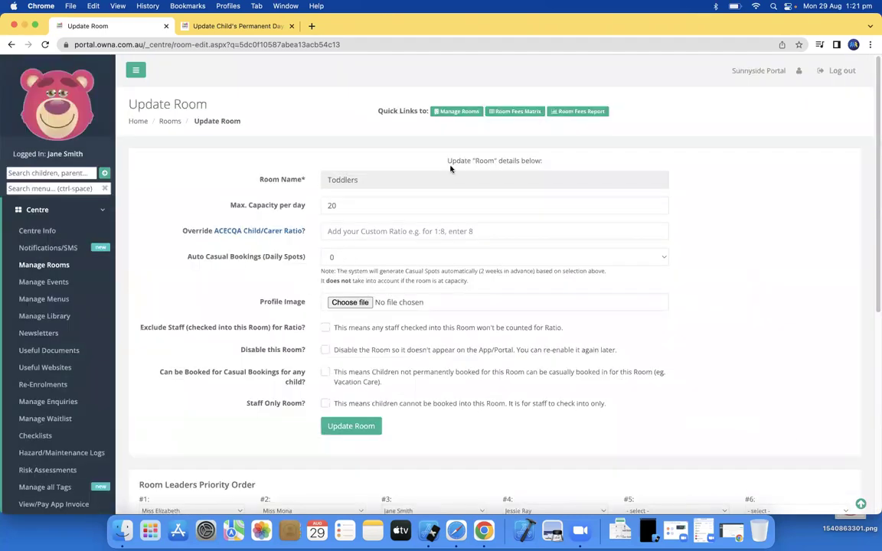
Return to the room fees matrix, review the rooms selectable for a new fee, and close the form without adding anything.
click(514, 112)
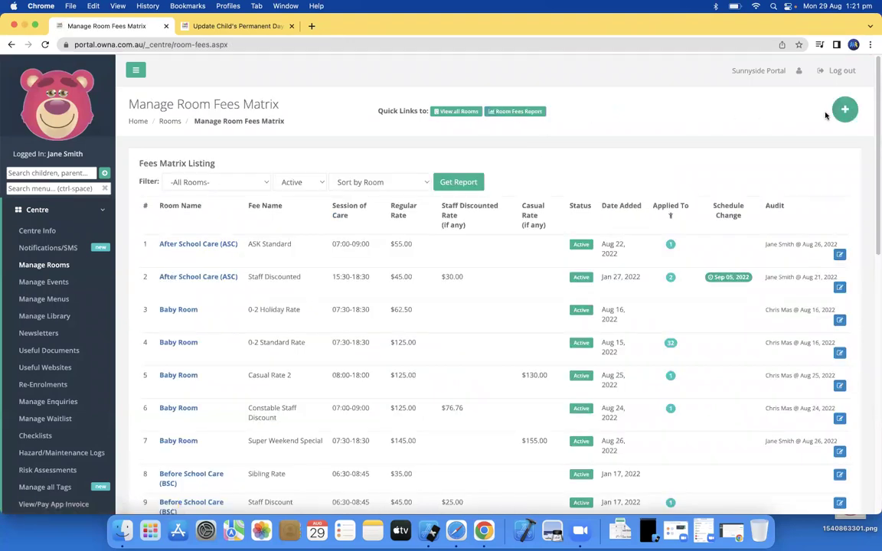
click(848, 111)
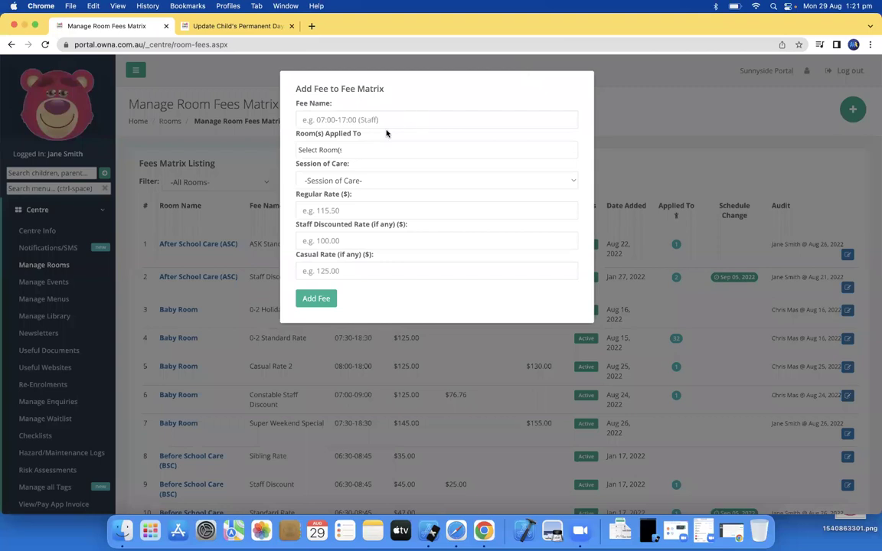
click(315, 150)
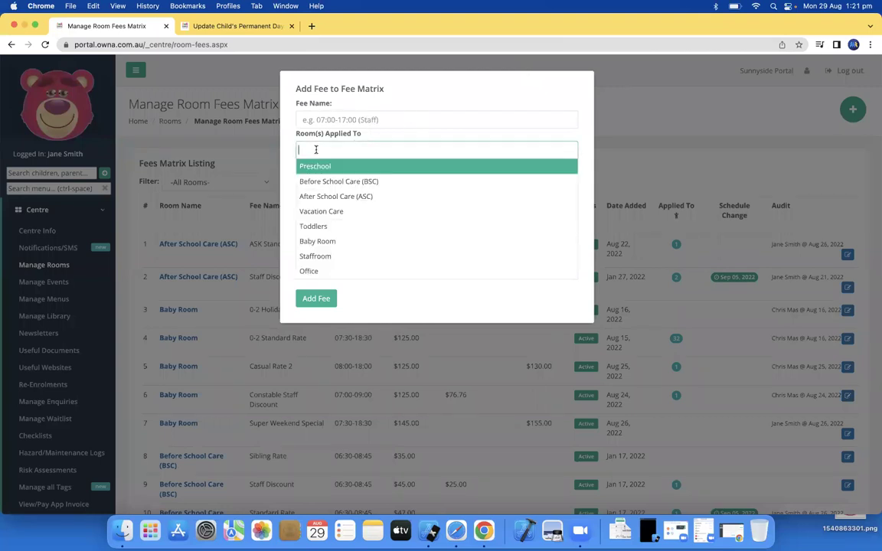
click(299, 151)
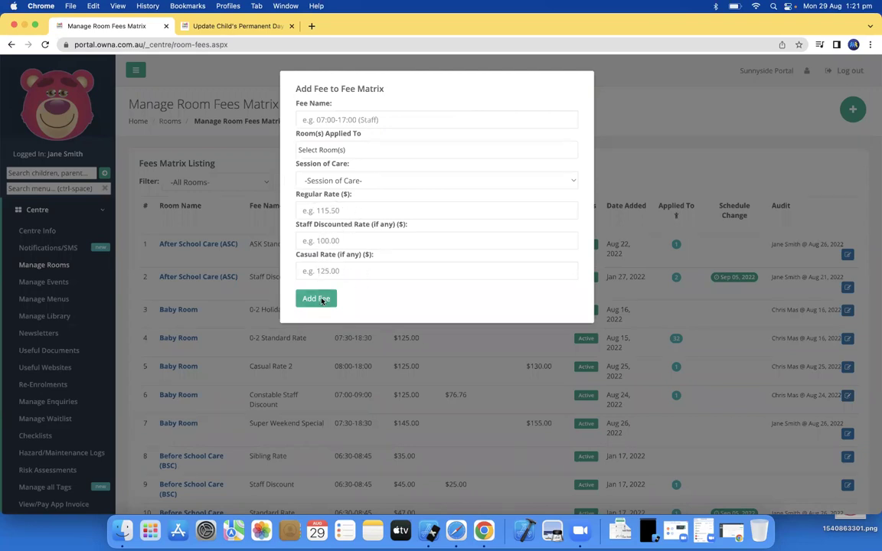
click(306, 149)
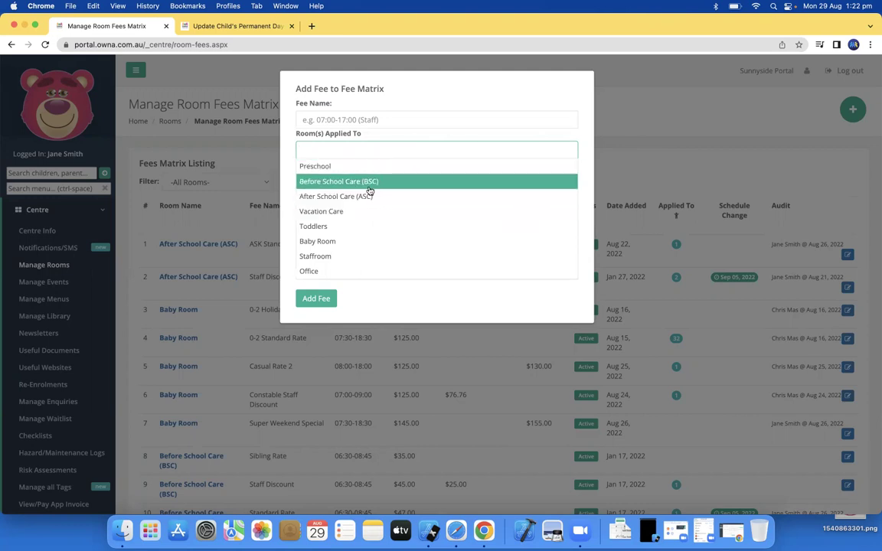
click(642, 111)
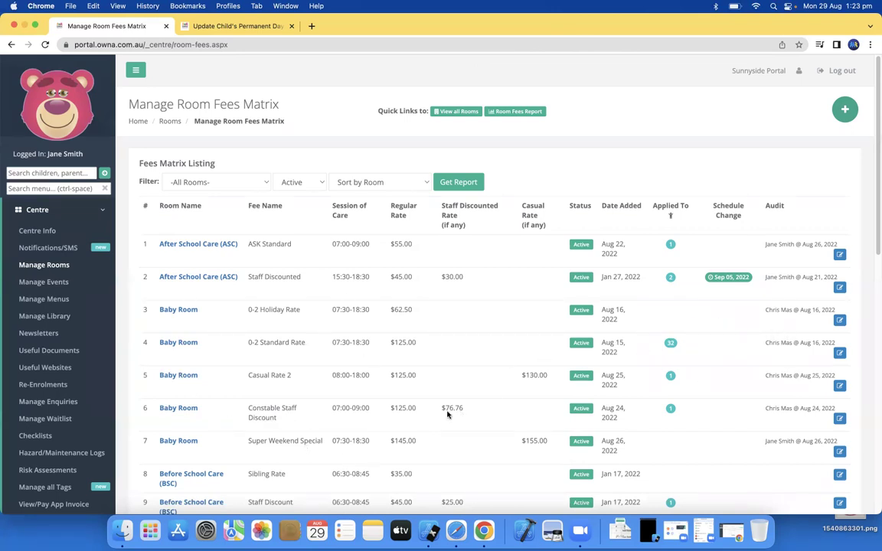
Examine the audit details in the fees matrix listing, highlighting the entry for the Baby Room's Super Weekend Special.
scroll(744, 296, down, 5)
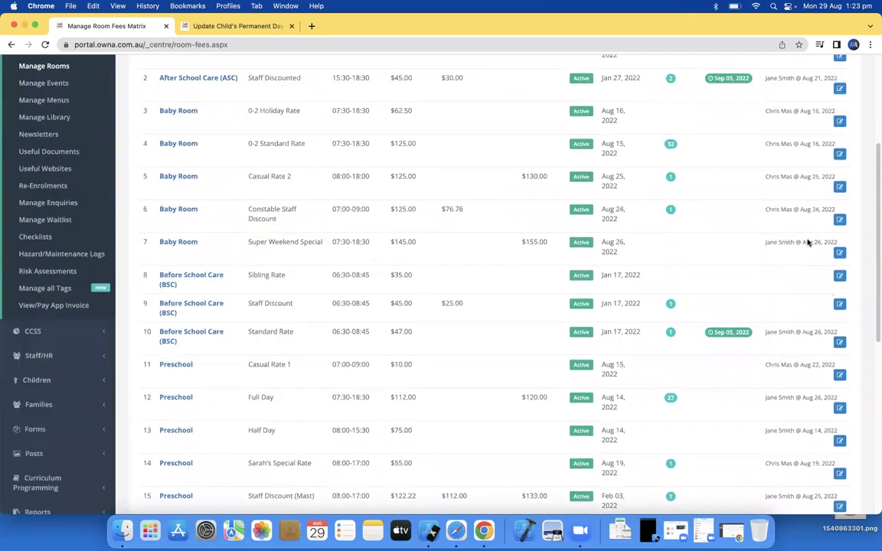
drag(765, 245, 840, 246)
scroll(473, 246, up, 5)
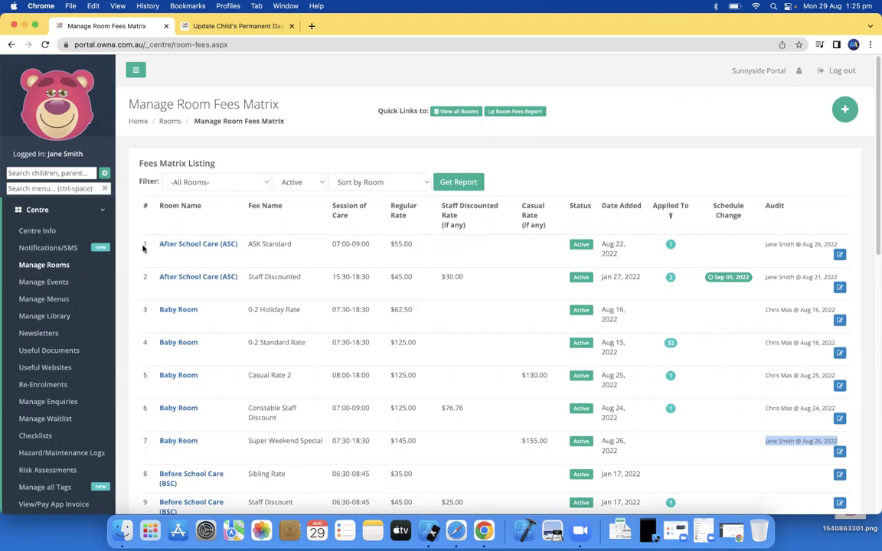
Generate the Room Fees Report for all fees and all children from 2022-08-29 to 2022-09-04, checking the fee and child filter options.
click(524, 113)
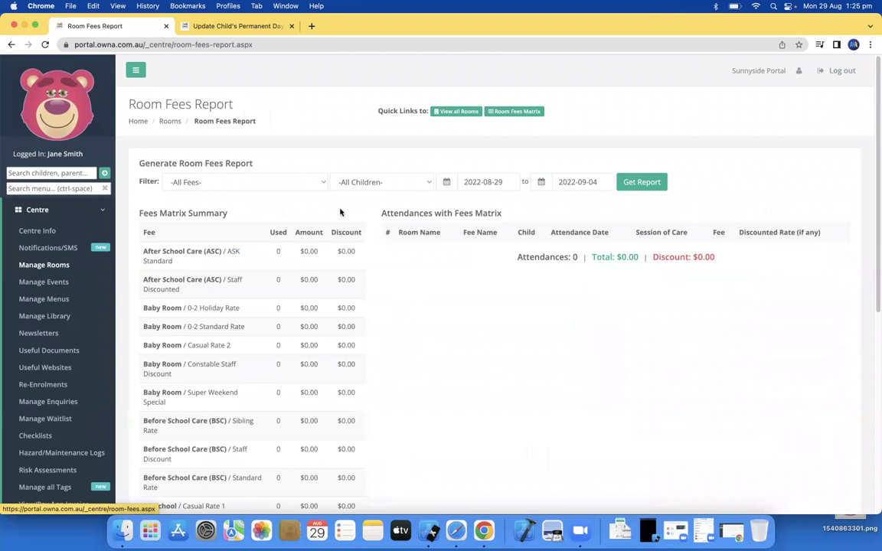
click(210, 179)
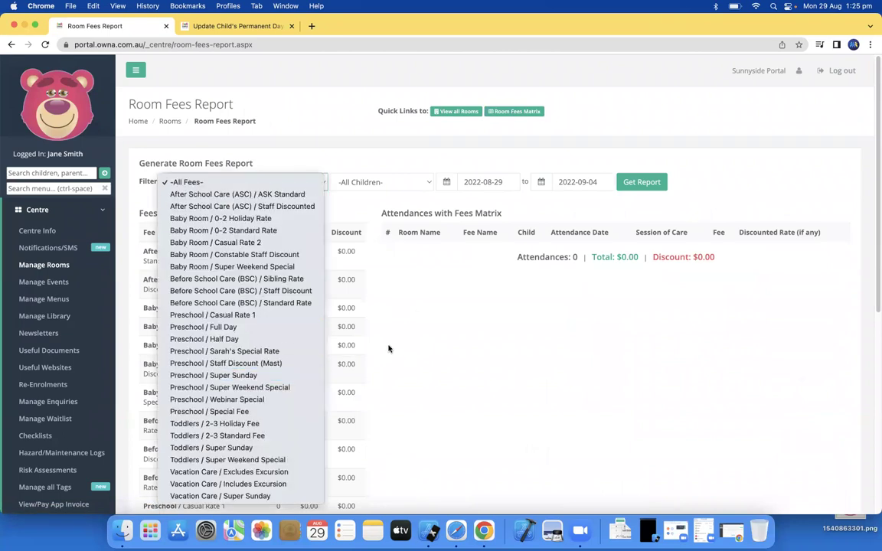
click(374, 363)
click(375, 182)
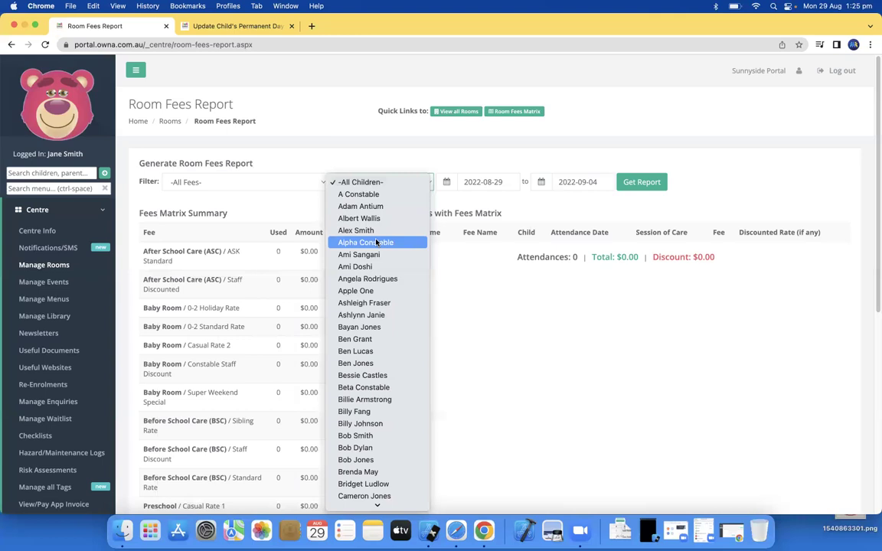
click(496, 217)
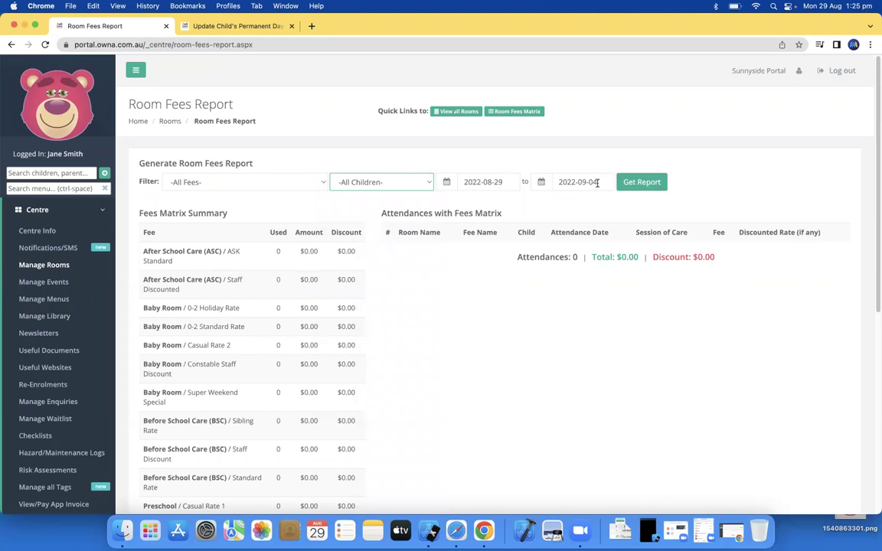
click(644, 185)
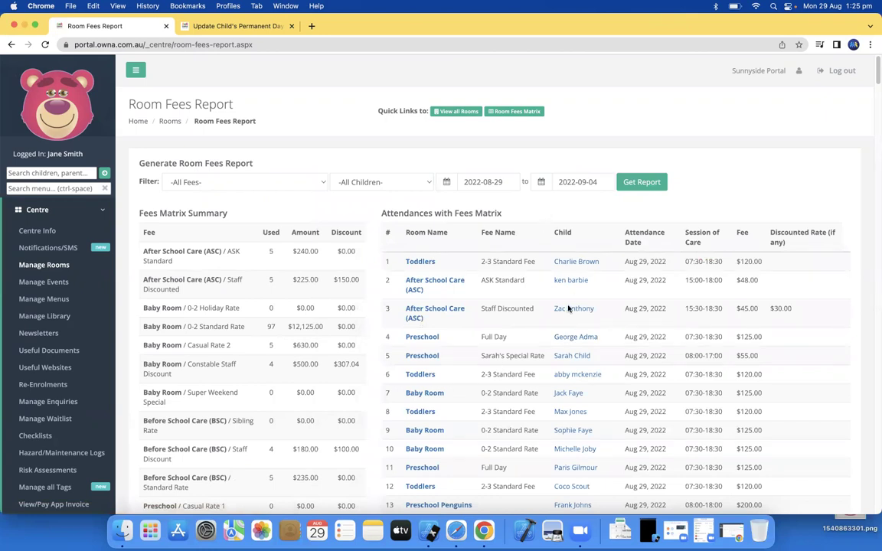
Examine the report's full list of attendances with matrix fees, including the totals at its end.
scroll(479, 260, down, 3)
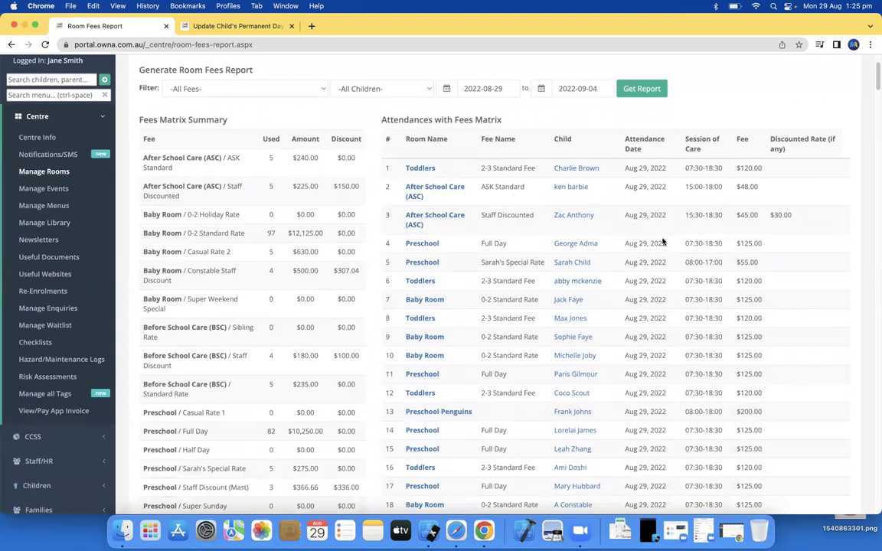
scroll(649, 252, down, 15)
scroll(642, 263, down, 20)
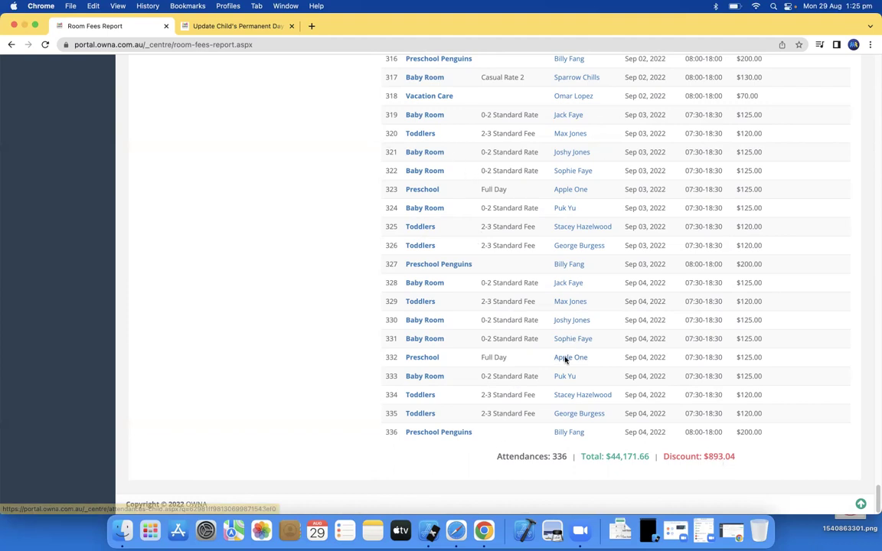
scroll(567, 327, up, 20)
scroll(556, 333, up, 20)
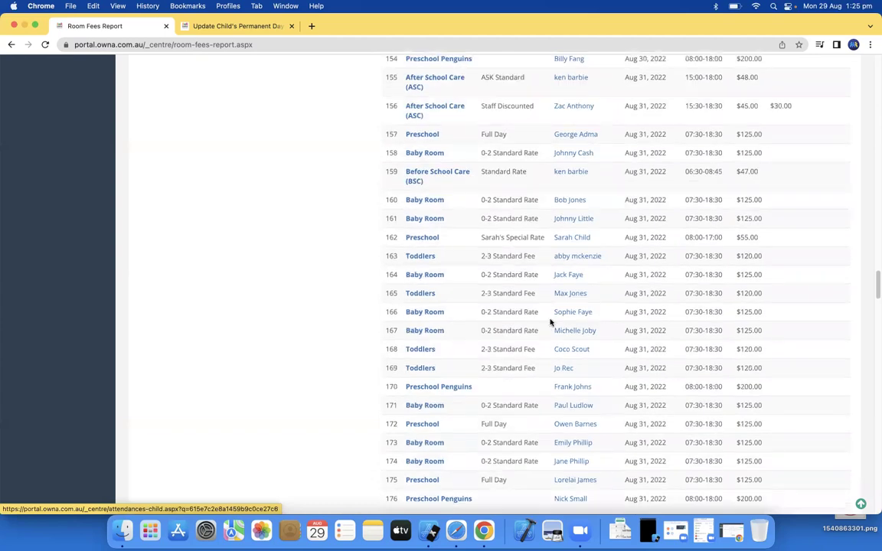
scroll(429, 299, down, 5)
scroll(306, 245, up, 5)
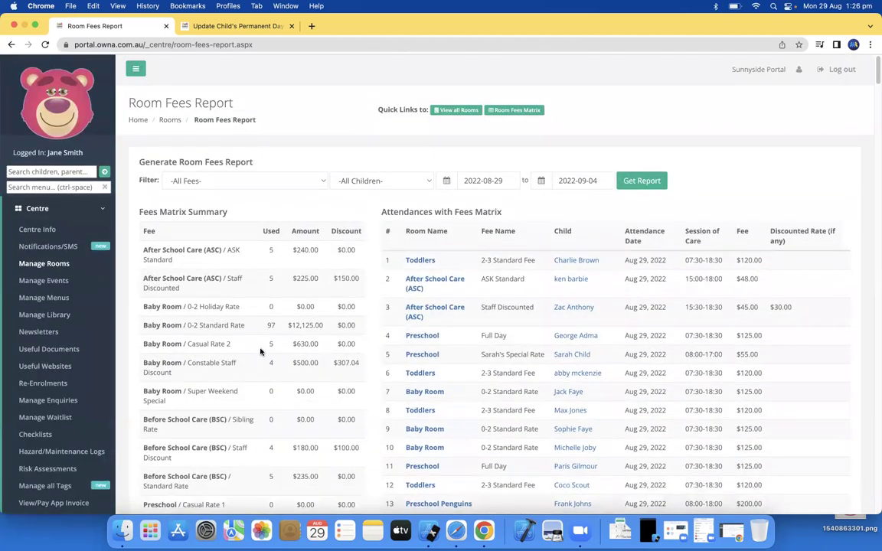
Review the Fees Matrix Summary beside the attendance rows, highlighting the first rows and clearing the selection.
scroll(268, 299, down, 1)
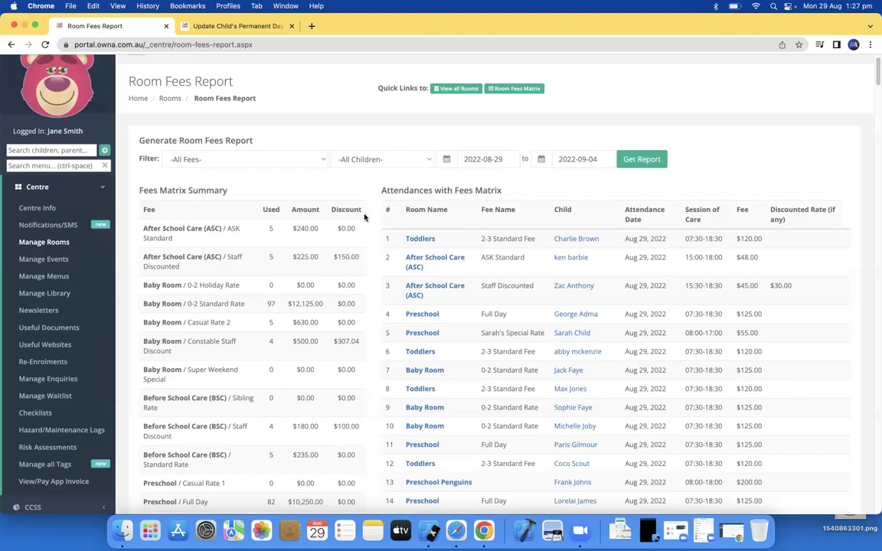
drag(385, 212, 653, 405)
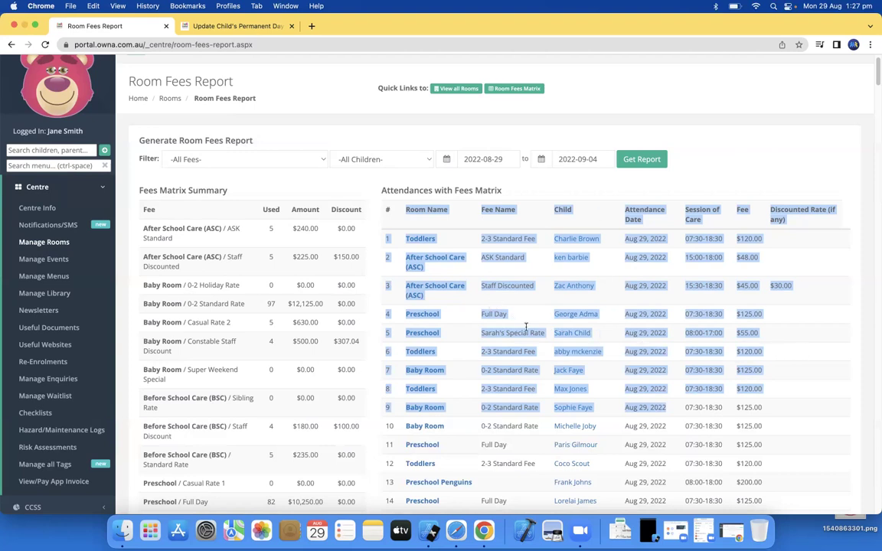
click(616, 127)
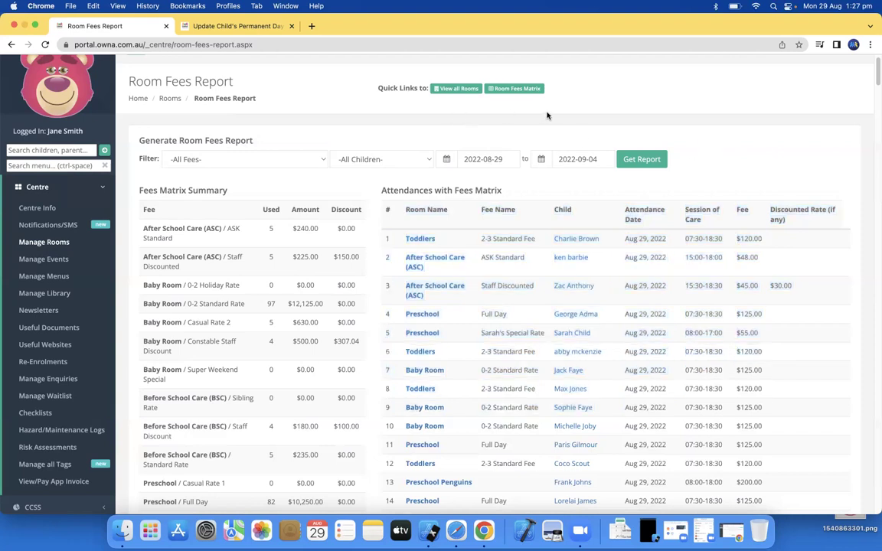
Open the daily Attendances report for the centre.
click(35, 189)
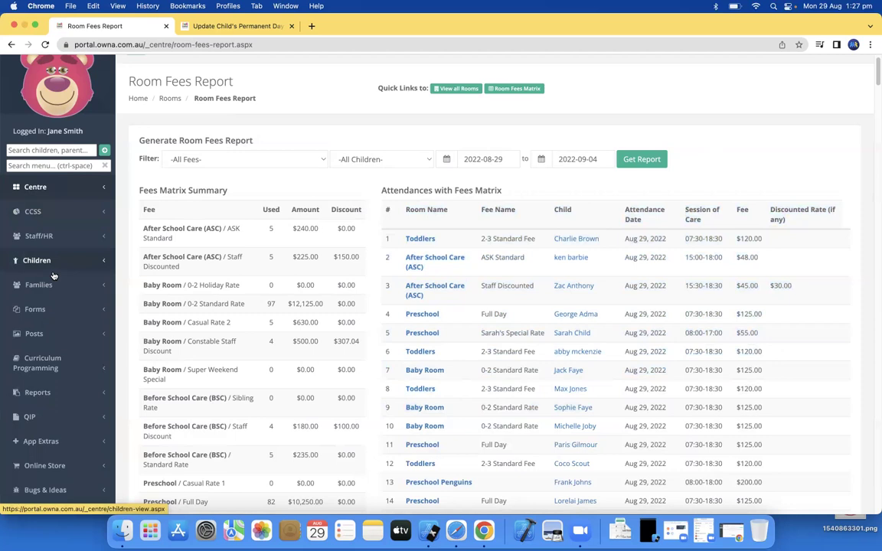
click(41, 398)
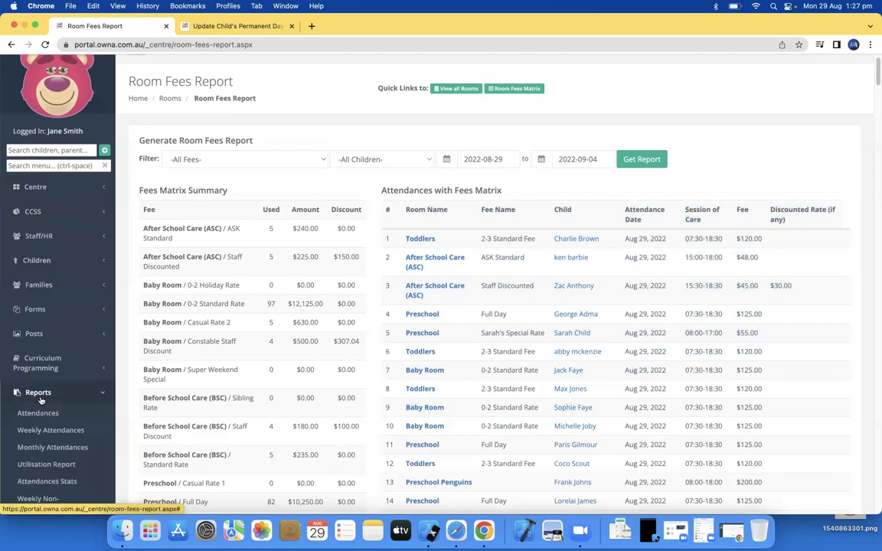
click(44, 415)
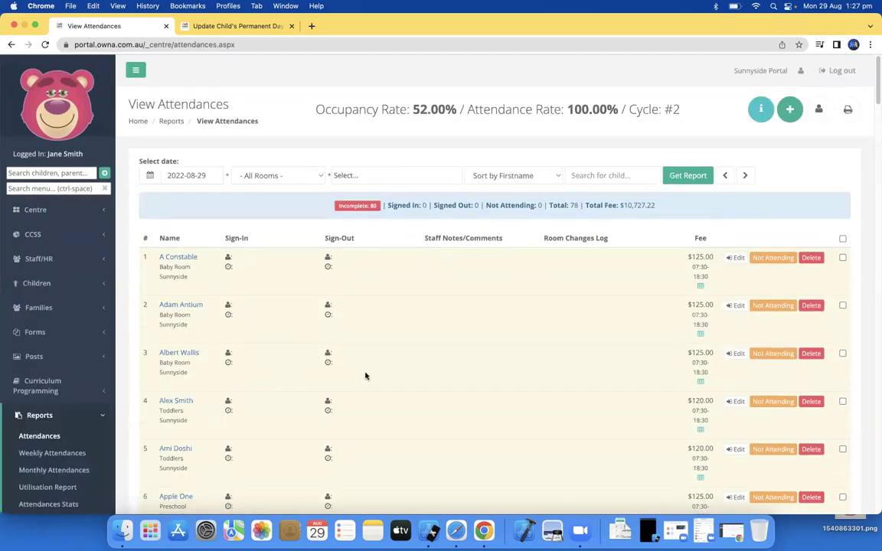
Delete the fourth child's attendance record, a Toddlers booking at $120.00, from the 2022-08-29 list.
scroll(375, 427, down, 3)
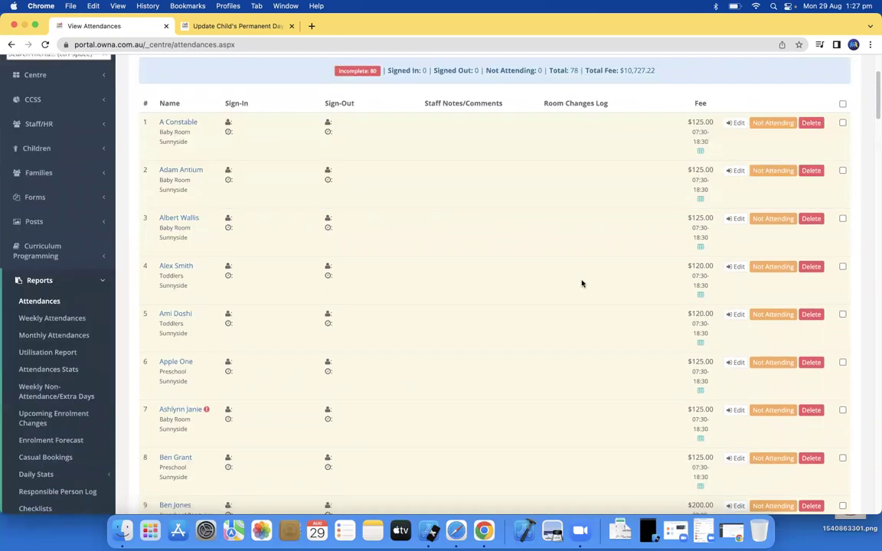
scroll(456, 271, up, 3)
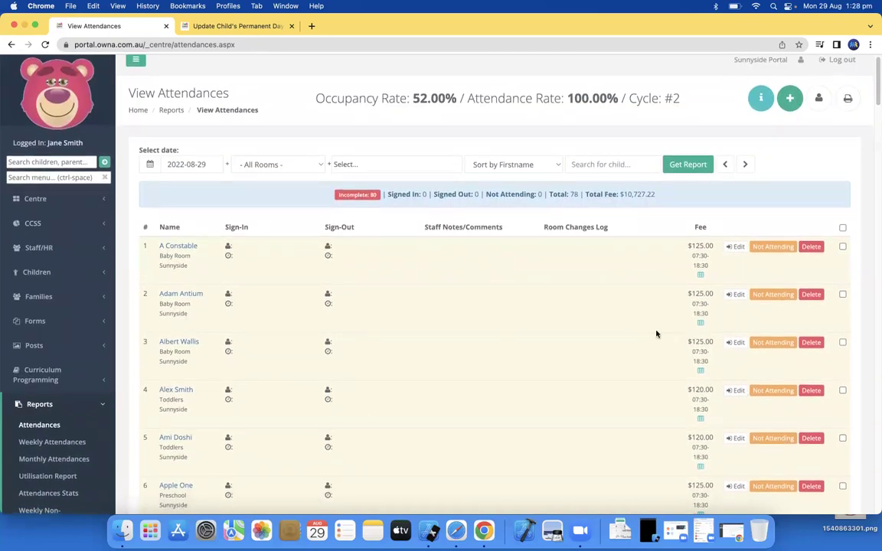
scroll(655, 335, down, 2)
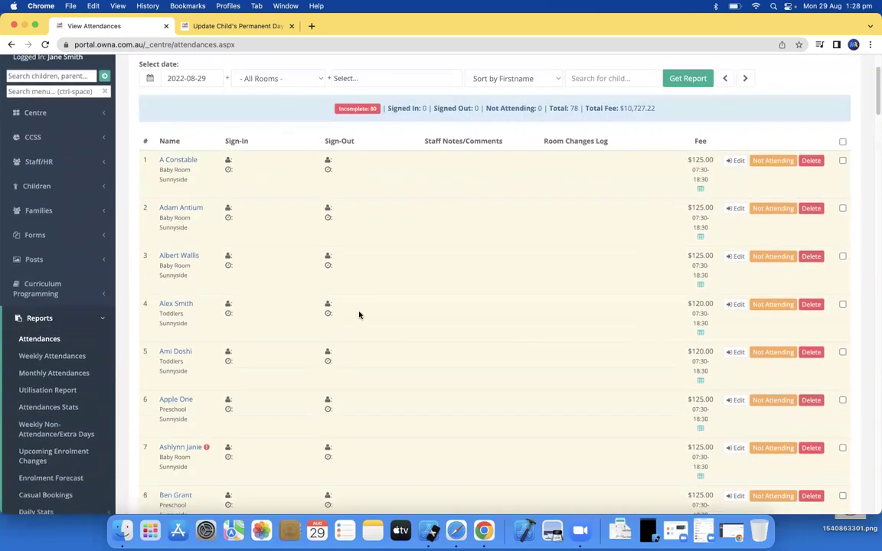
click(811, 306)
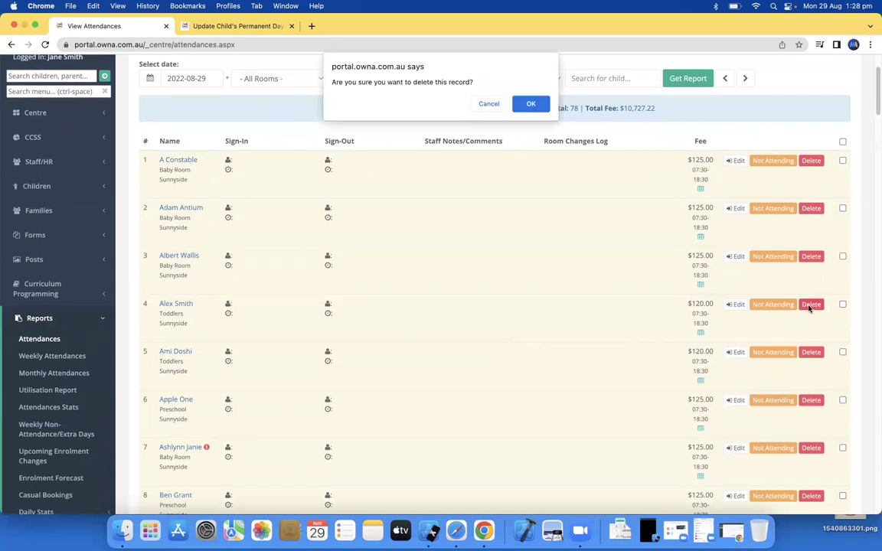
click(528, 103)
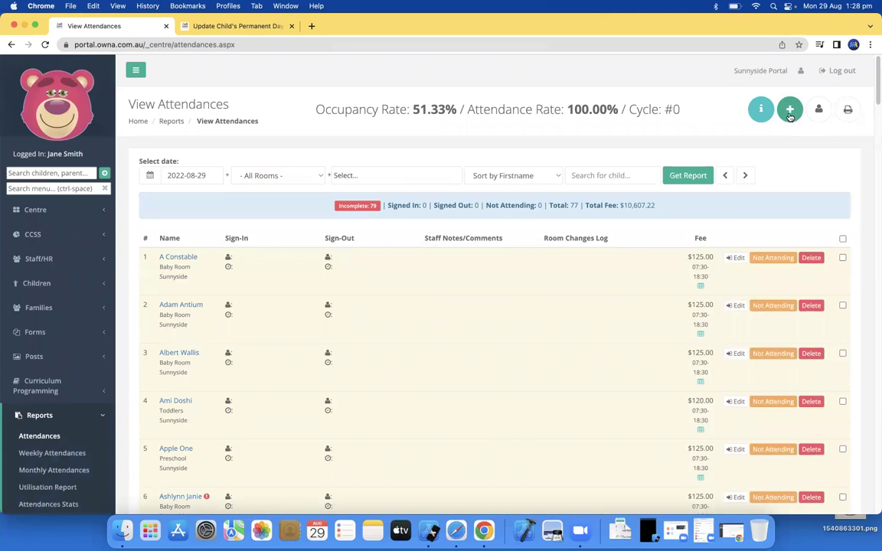
Add the deleted child back to the attendance list in the Preschool room with the Webinar Special / $125.00 (Session: 07:30-18:30) fee.
click(789, 110)
click(335, 168)
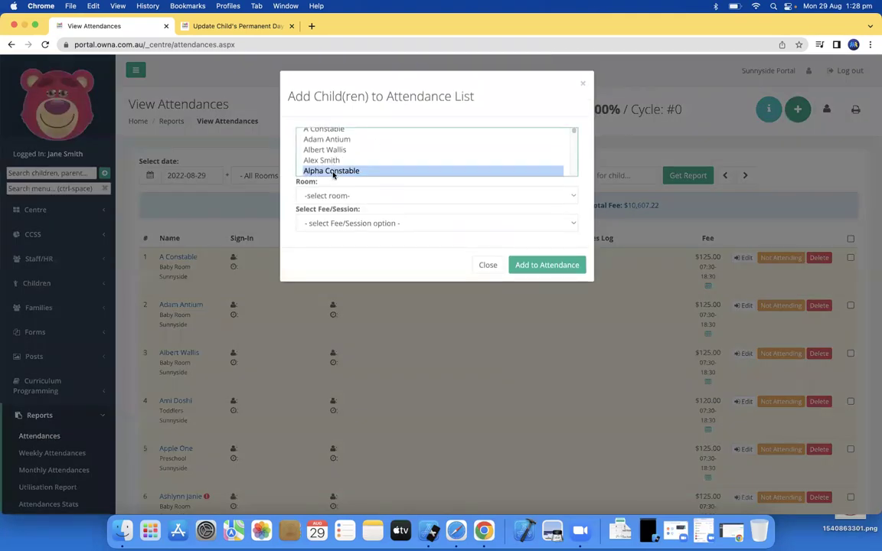
click(334, 163)
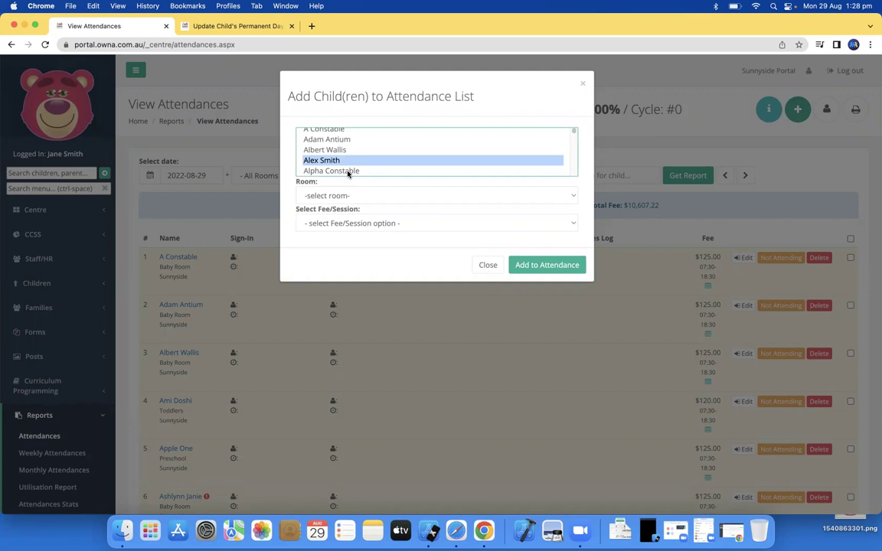
click(345, 196)
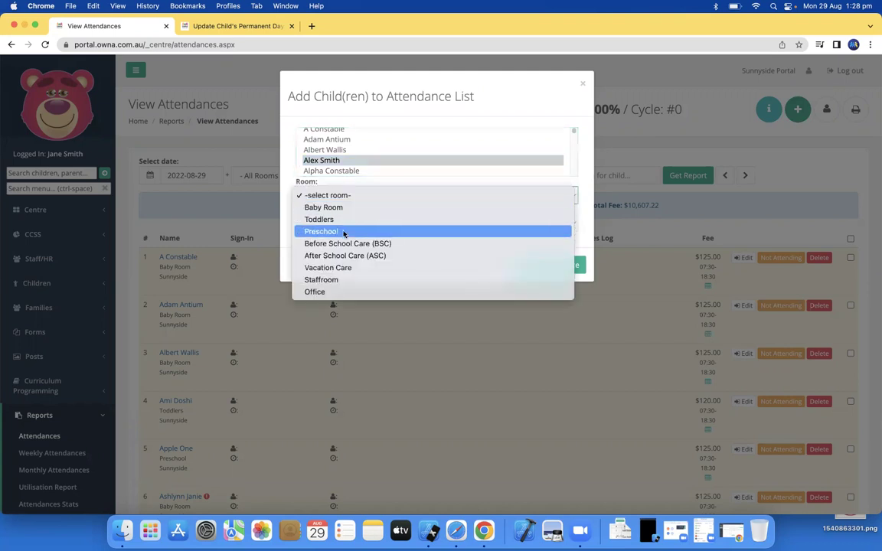
click(342, 232)
click(346, 223)
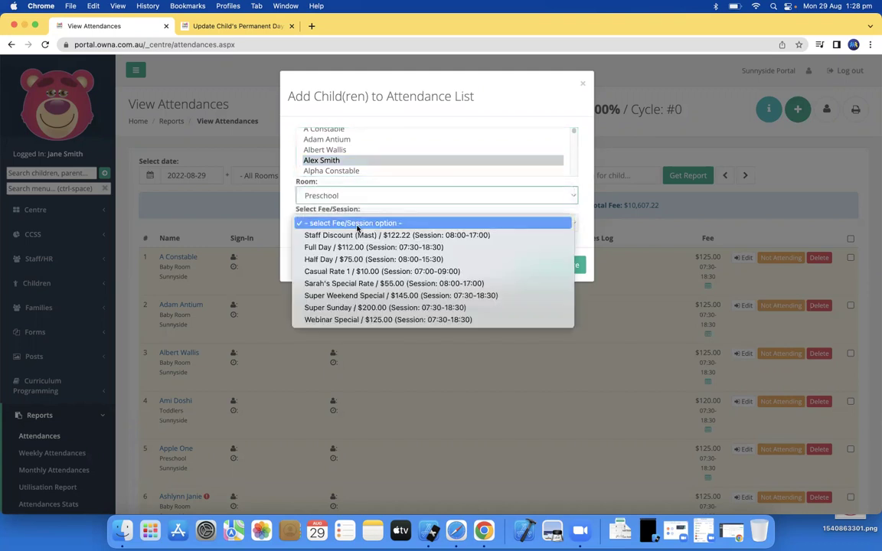
click(357, 320)
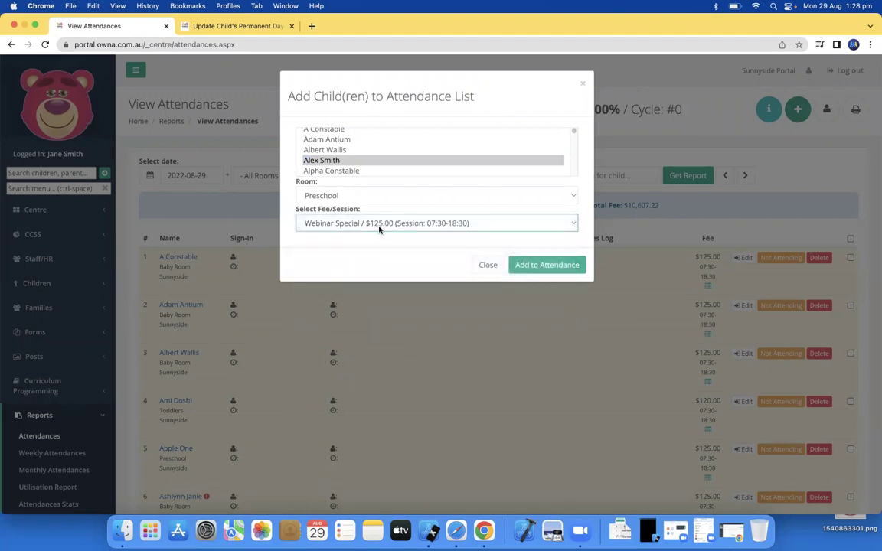
click(536, 265)
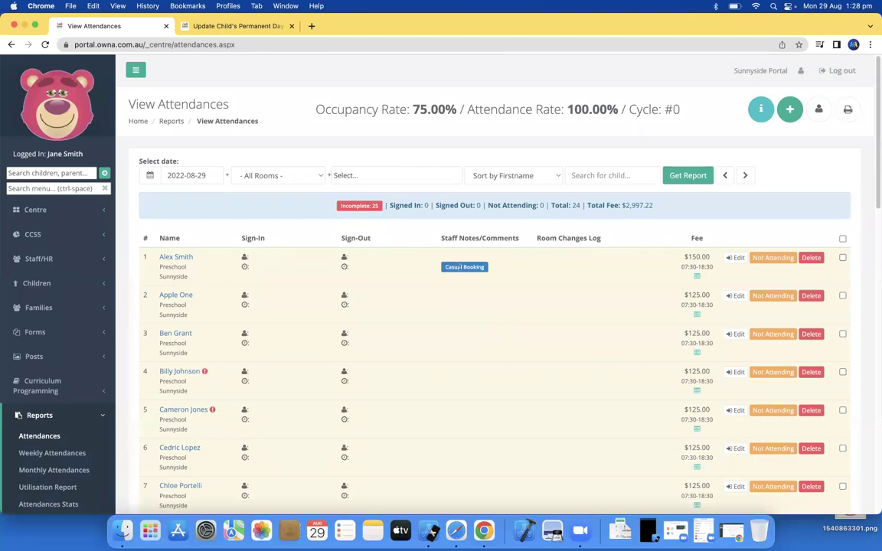
Highlight the casual booking's fee and open the Preschool room's fees matrix in a separate tab beside the attendances.
drag(688, 256, 712, 263)
click(35, 209)
right_click(56, 271)
click(96, 273)
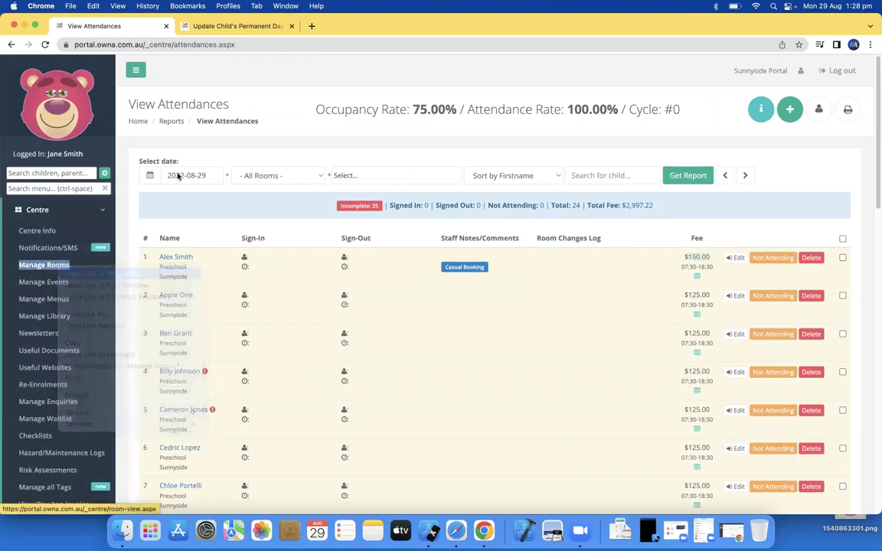
drag(354, 26, 240, 33)
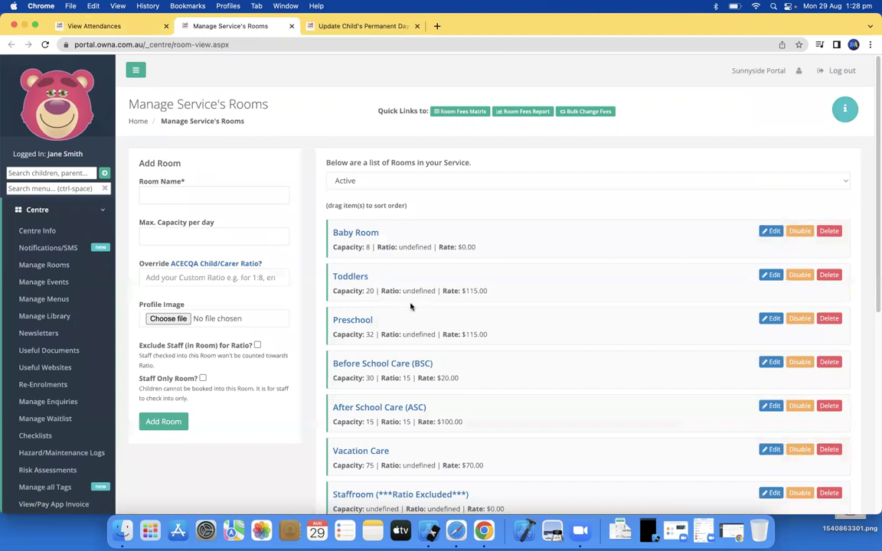
scroll(390, 306, down, 3)
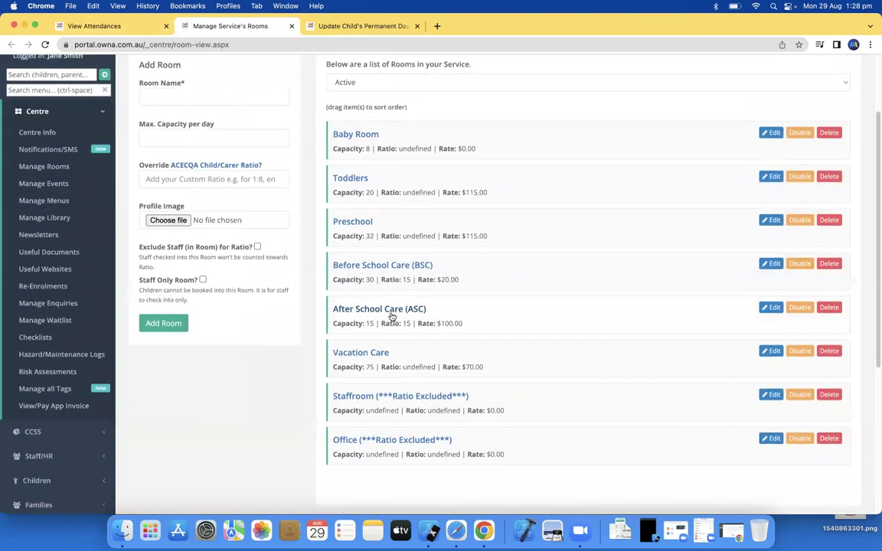
click(359, 223)
scroll(379, 264, down, 15)
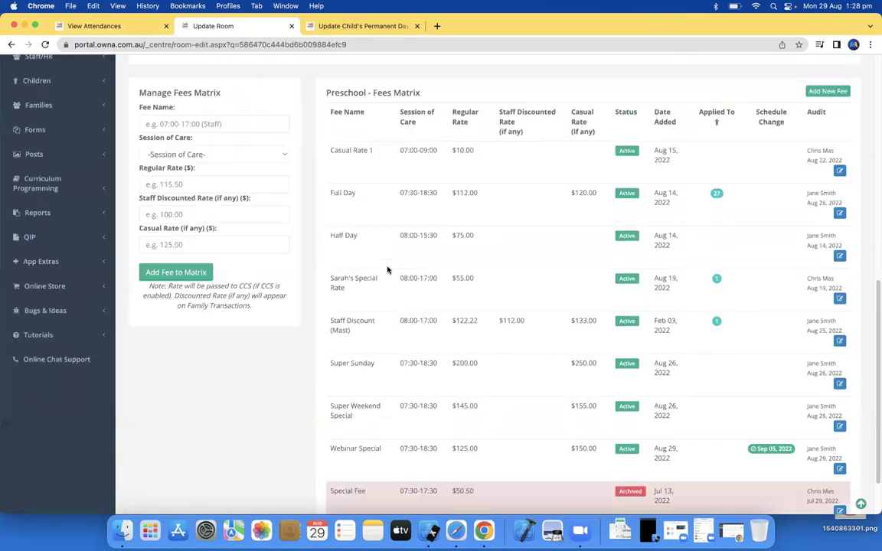
Compare the Webinar Special's regular and casual rates in the Preschool matrix with the fee on the casual booking.
drag(455, 385, 487, 388)
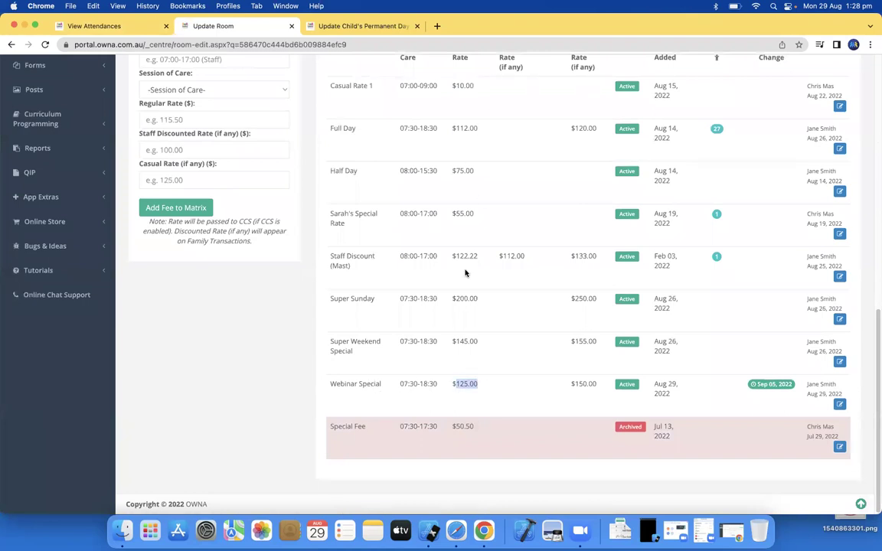
scroll(582, 107, up, 1)
drag(578, 66, 595, 89)
click(571, 406)
drag(571, 406, 597, 406)
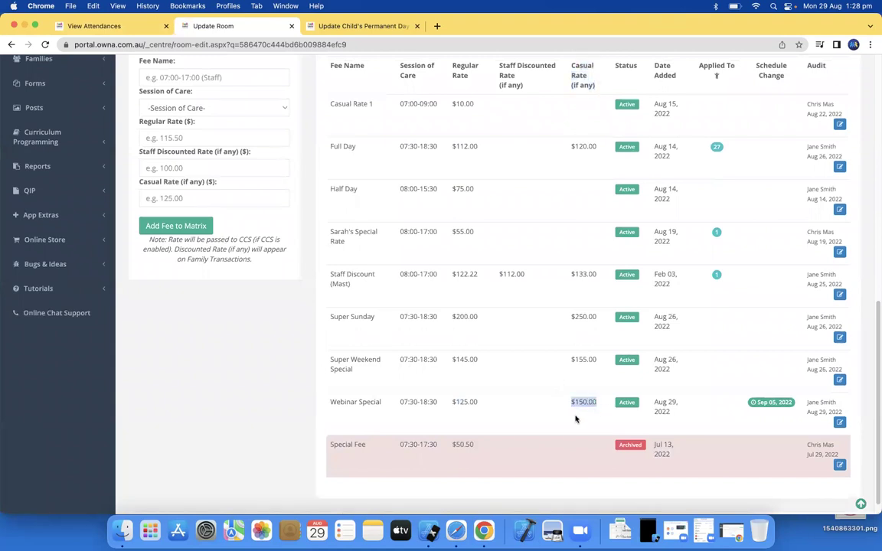
click(95, 26)
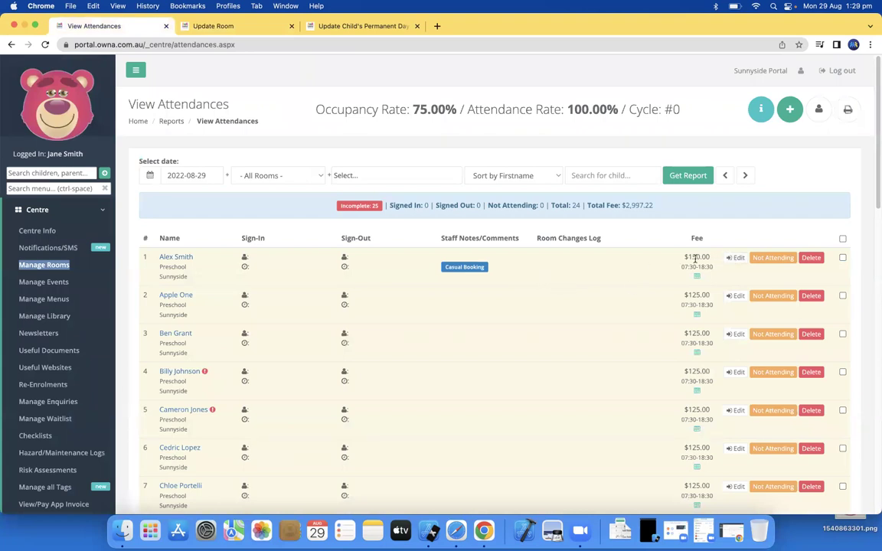
drag(686, 257, 709, 258)
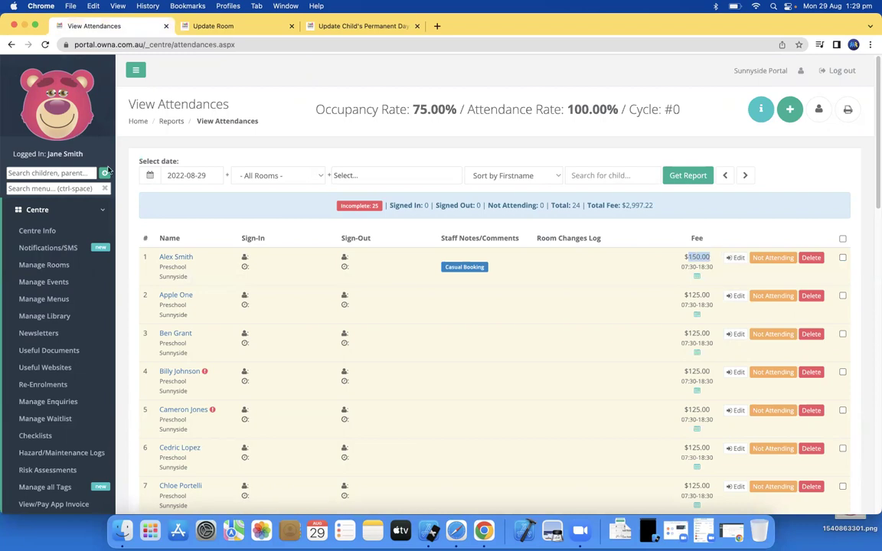
Review the Webinar Special's scheduled rate change in the Preschool matrix and check the child's permanent day changes page.
click(192, 27)
scroll(482, 329, up, 3)
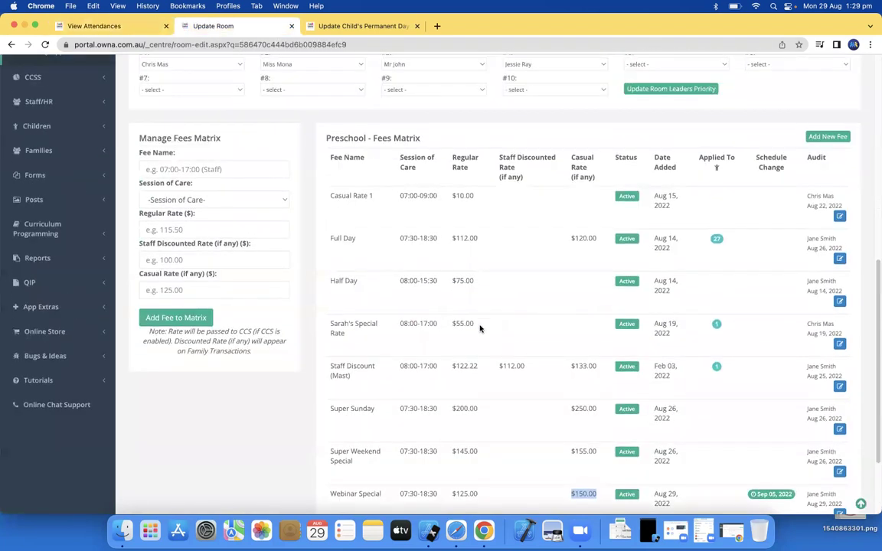
scroll(778, 375, down, 3)
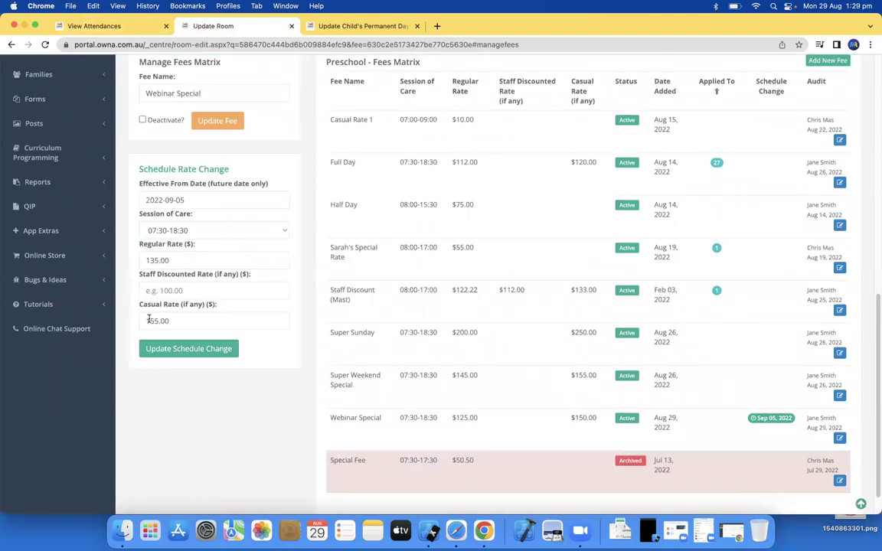
click(366, 26)
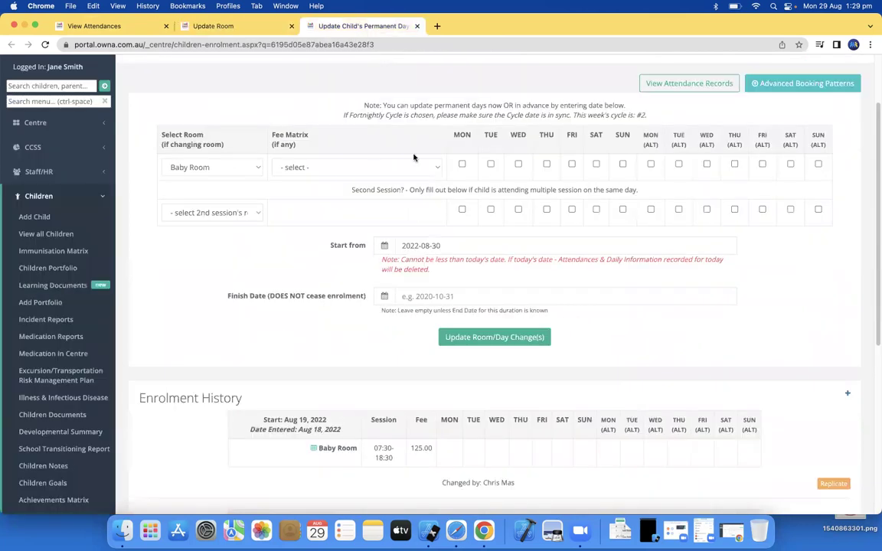
click(90, 25)
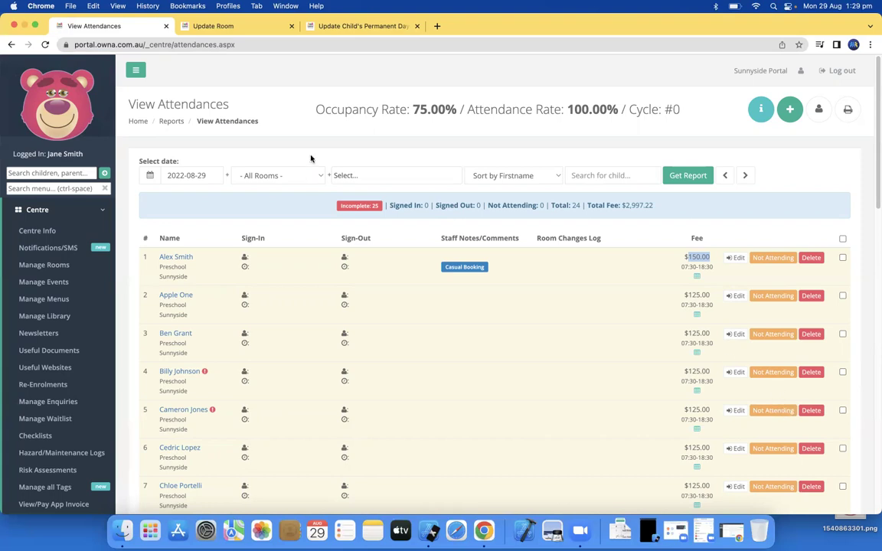
Check the fee update link on the View Children page and open the Bulk Change Fees page from Manage Rooms.
click(36, 209)
click(37, 283)
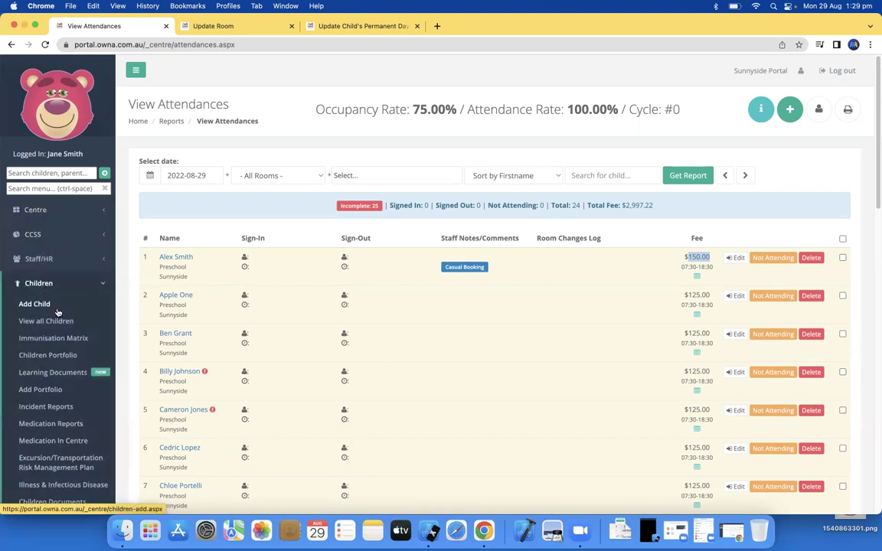
click(59, 320)
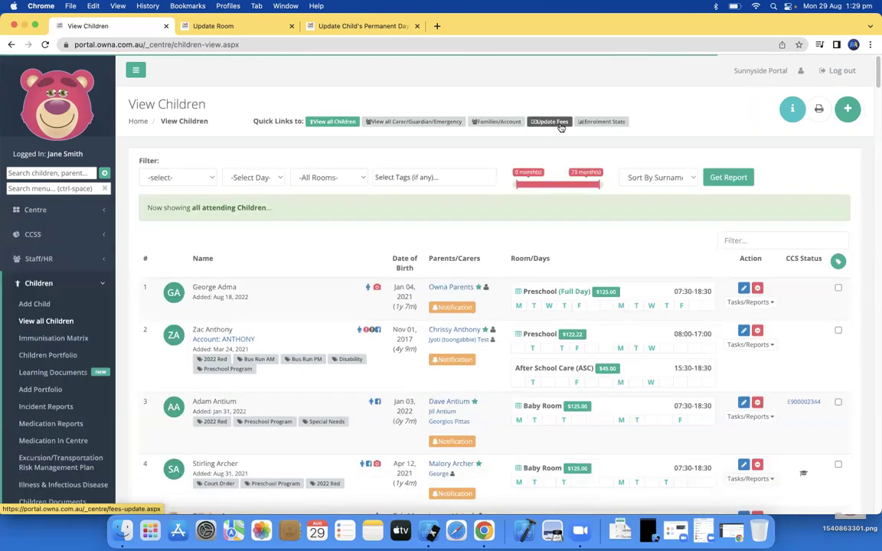
click(36, 209)
click(59, 266)
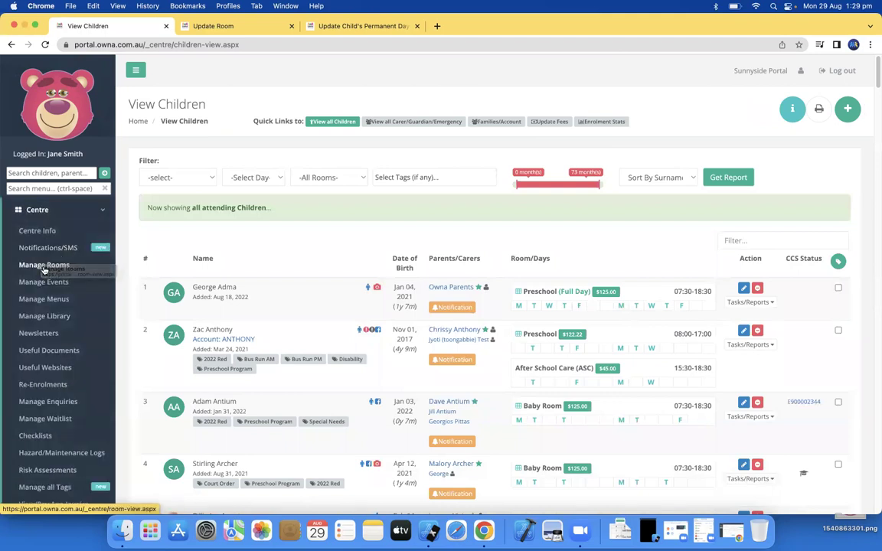
click(584, 112)
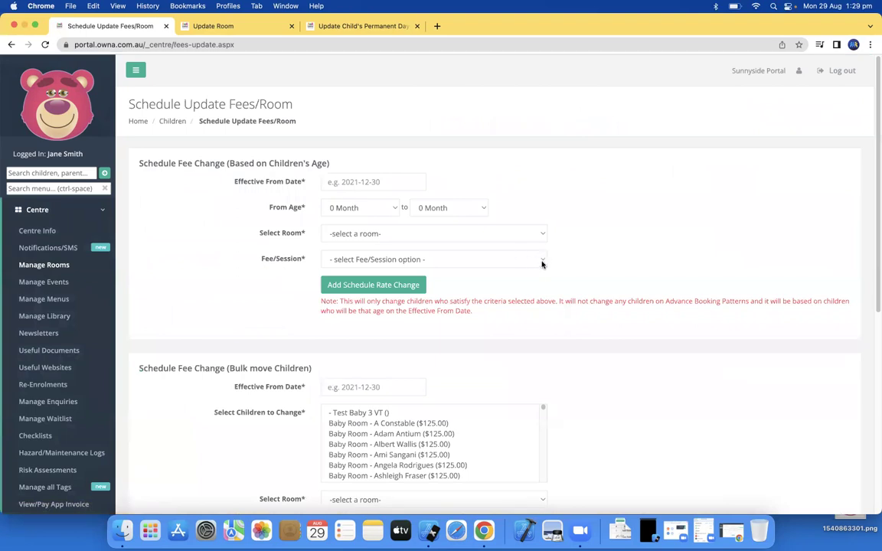
Fill in the bulk move form with five Baby Room children, the Preschool room and the Full Day / $112.00 (Session: 07:30-18:30) fee.
scroll(444, 298, down, 3)
drag(368, 349, 371, 388)
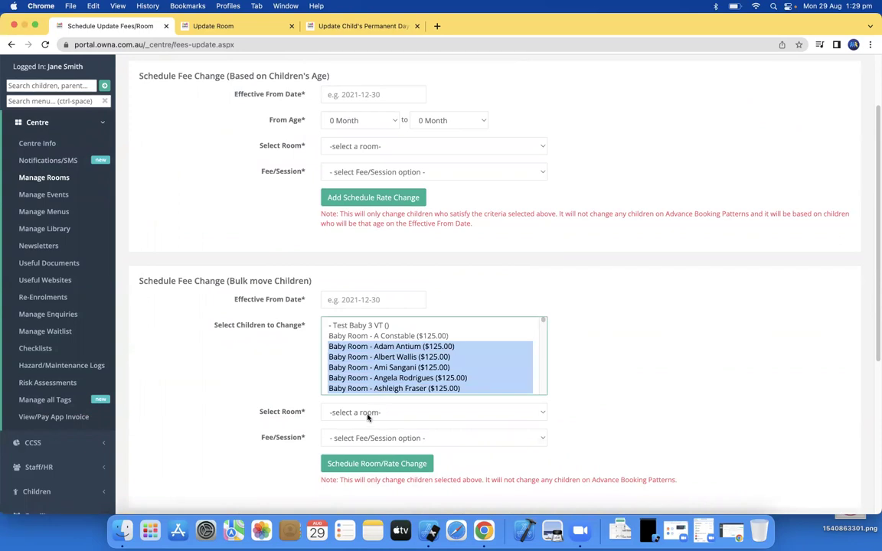
click(368, 413)
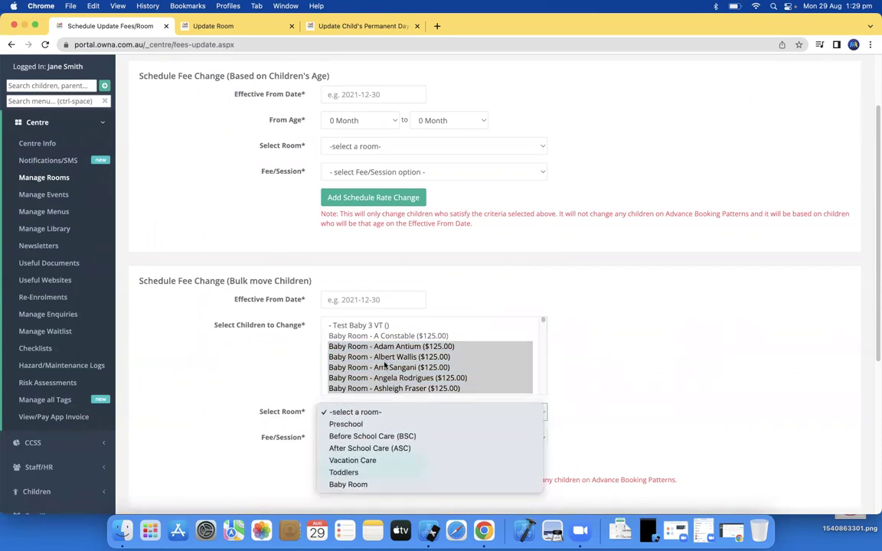
click(360, 424)
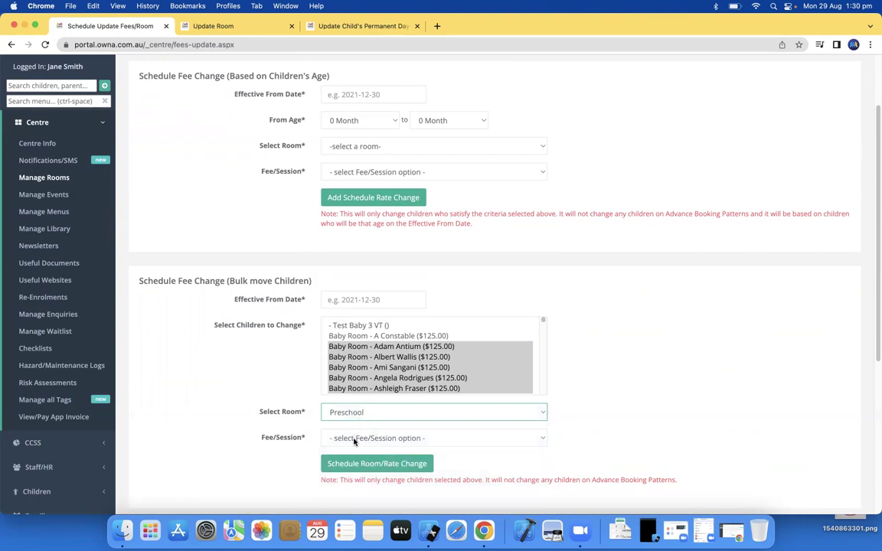
click(323, 438)
click(356, 463)
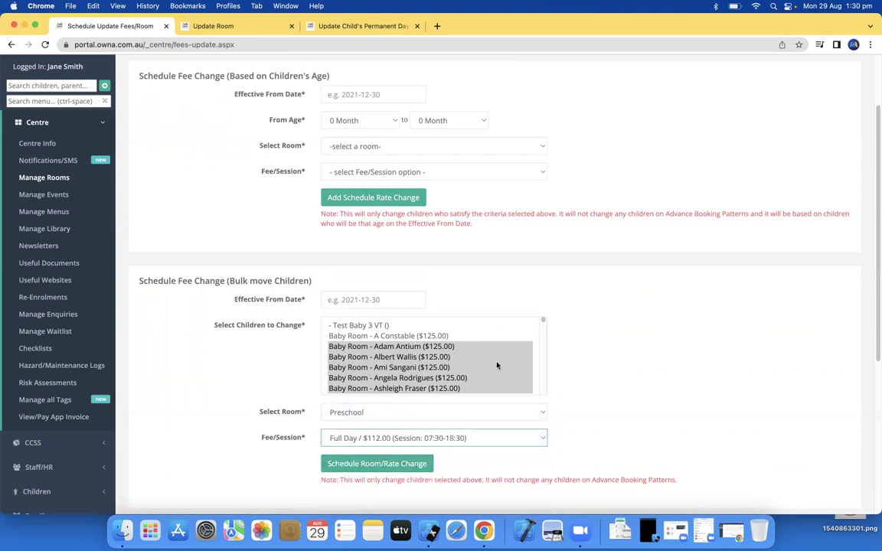
Leave the bulk fee change form and reopen the daily Attendances report for all rooms.
scroll(541, 358, down, 1)
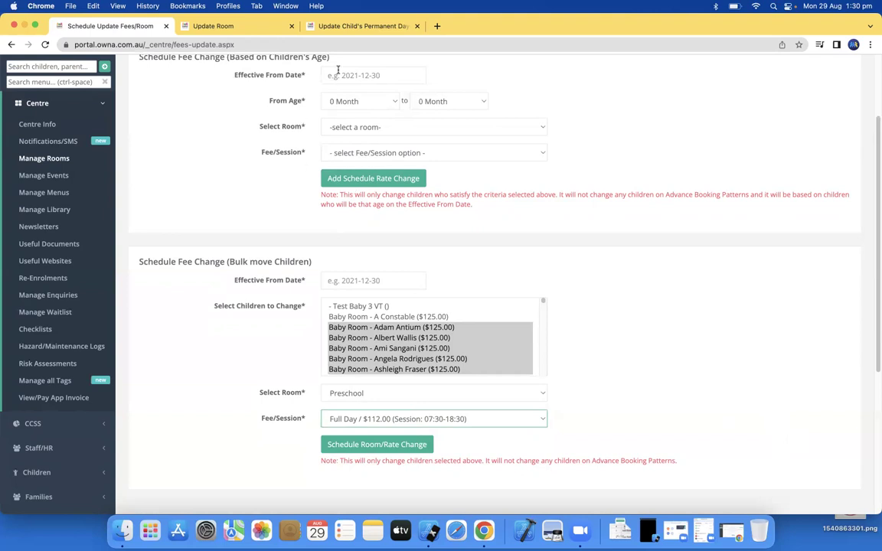
scroll(65, 291, down, 5)
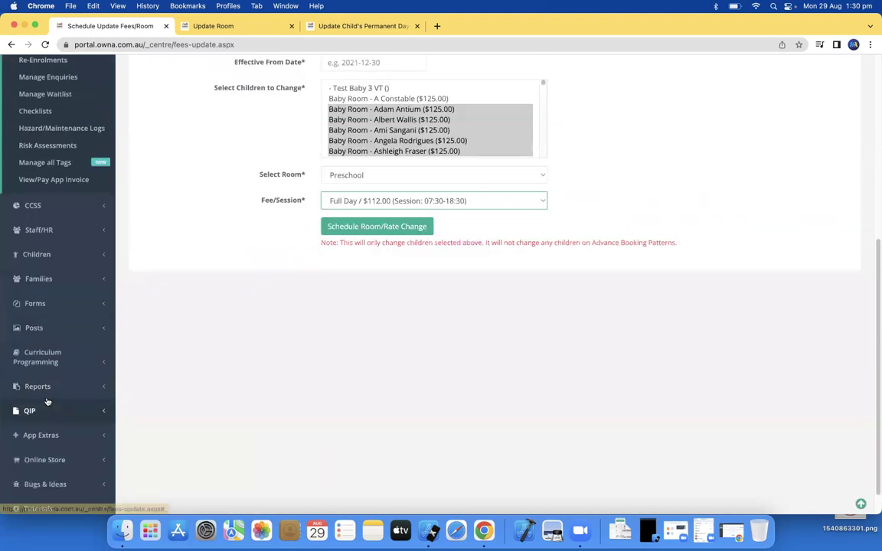
click(39, 386)
scroll(40, 306, down, 3)
scroll(42, 192, up, 1)
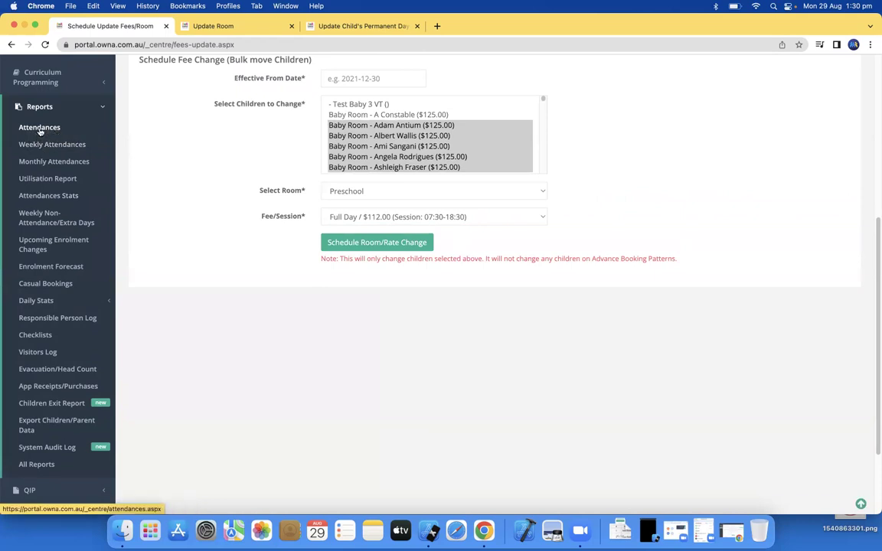
click(39, 128)
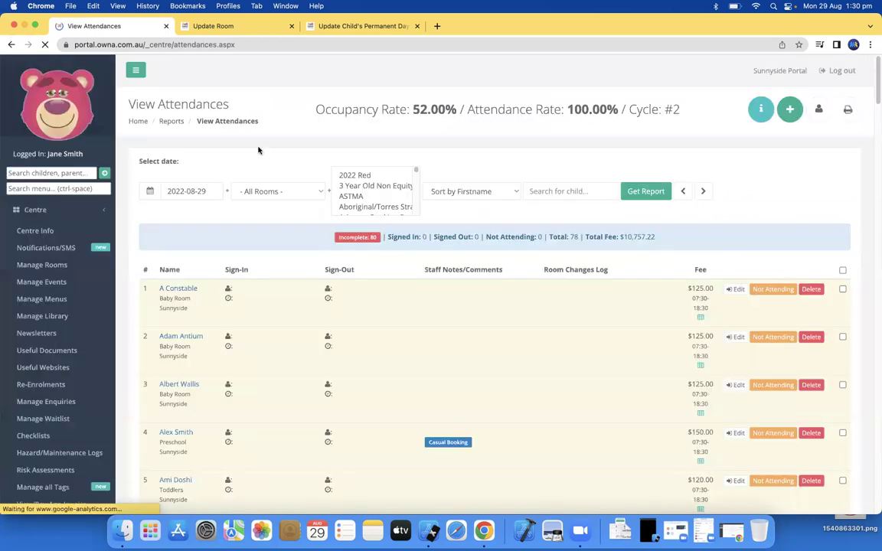
Remove the casual booking flag from the fourth listed child's Preschool attendance and update the attendance.
scroll(452, 363, down, 2)
scroll(457, 361, down, 1)
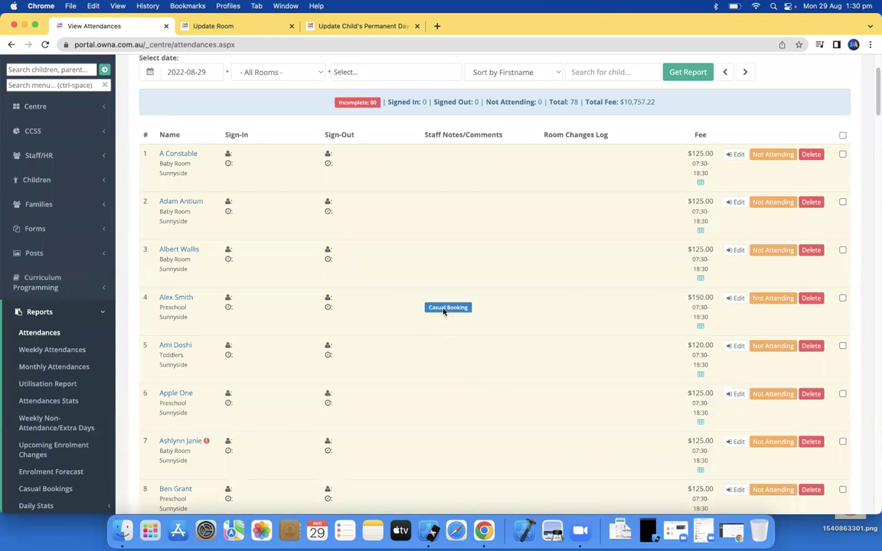
click(731, 301)
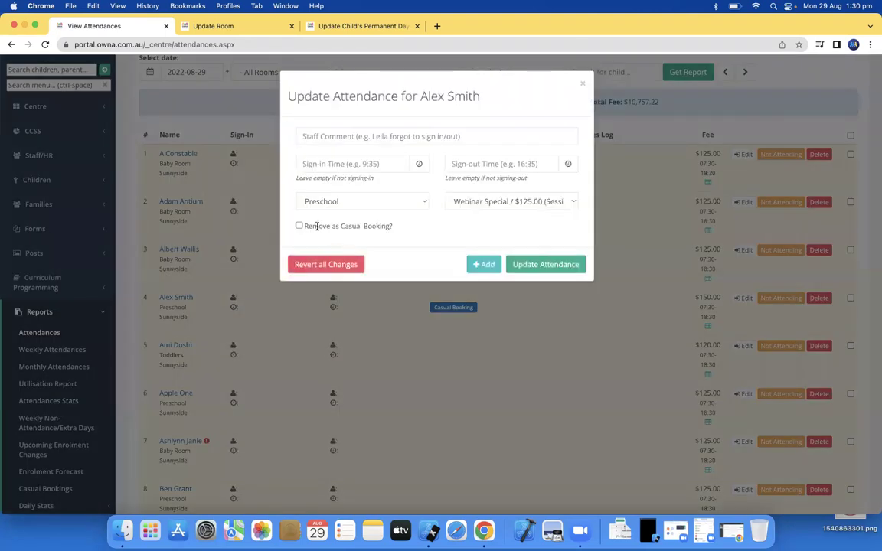
click(300, 225)
click(565, 264)
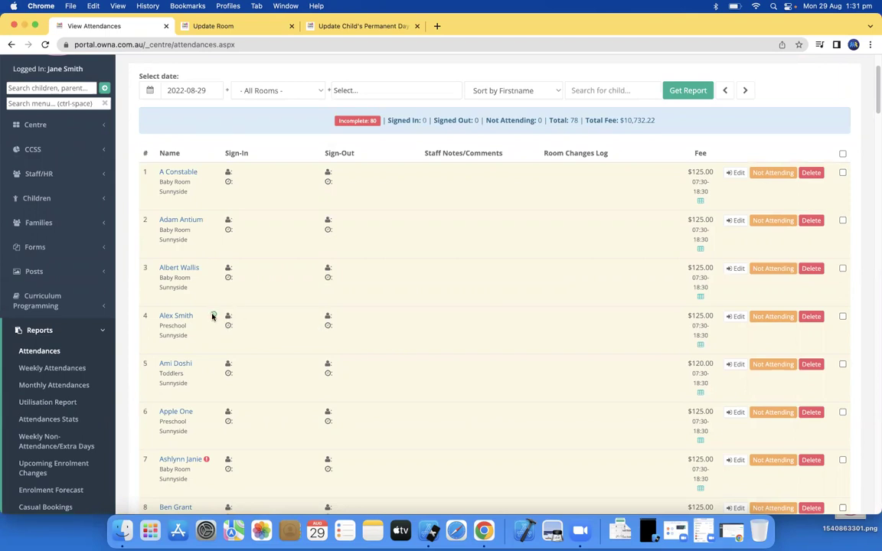
Check the fee on the updated Preschool attendance and its update form, leaving the form unchanged.
mouse_move(213, 316)
drag(688, 315, 711, 318)
click(568, 365)
click(733, 317)
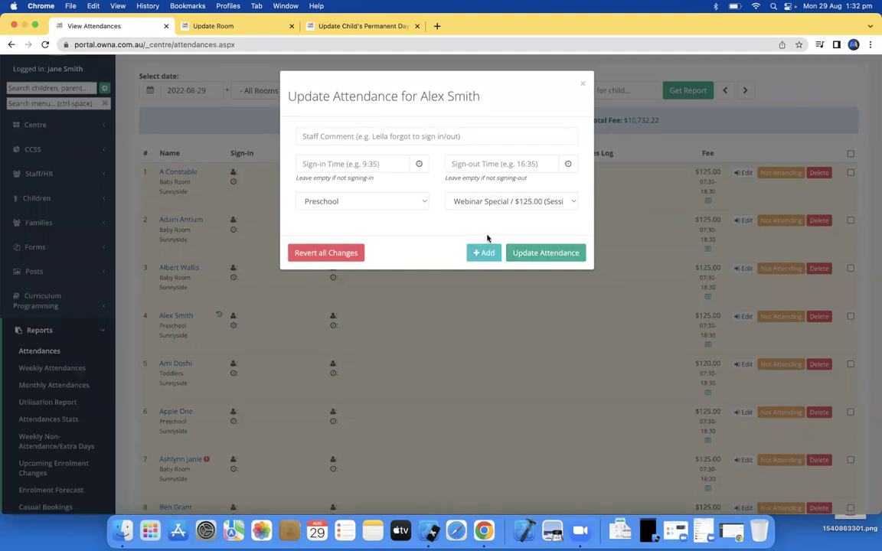
click(583, 87)
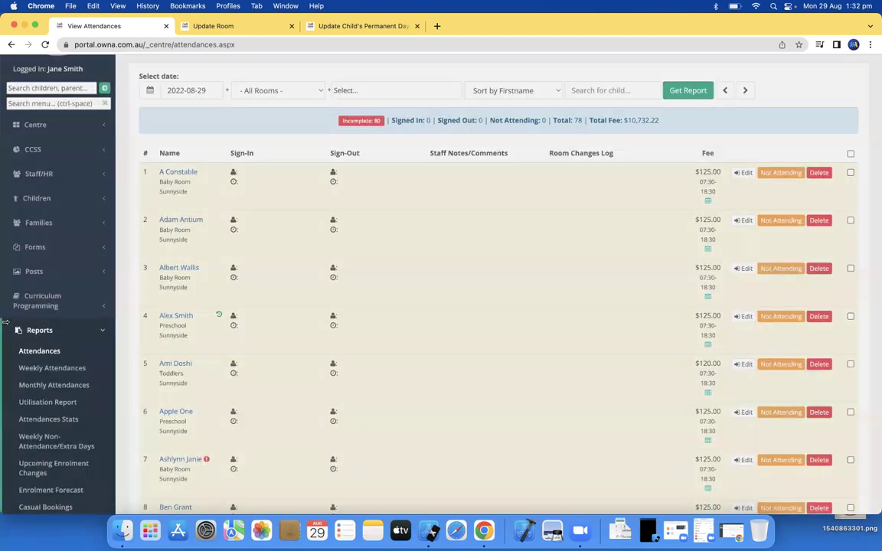
Open the Preschool room from Manage Rooms and examine its fees matrix and the session of care field for new fees.
scroll(38, 237, up, 2)
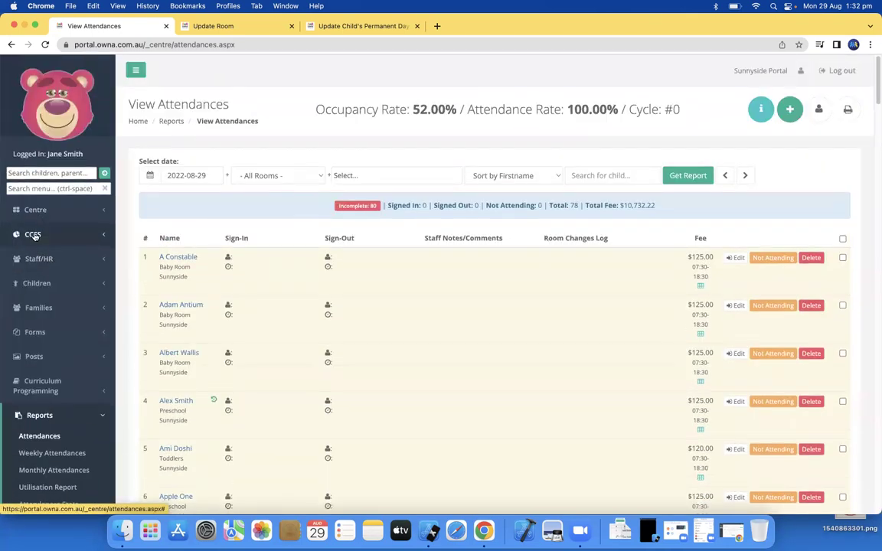
click(35, 210)
click(46, 265)
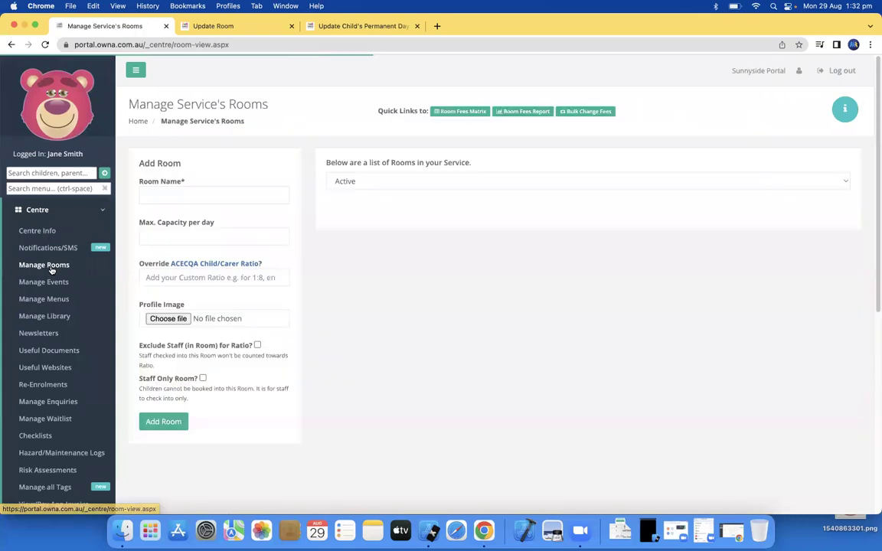
click(361, 321)
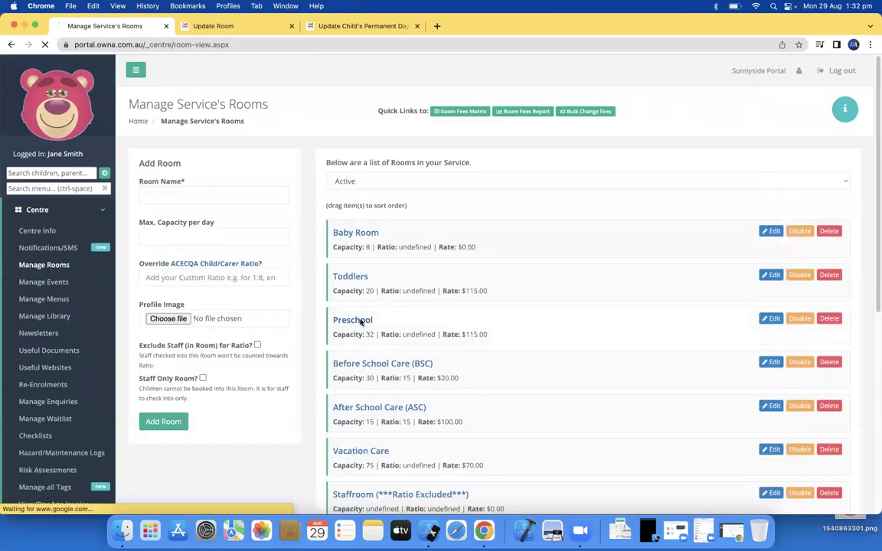
scroll(277, 332, down, 5)
scroll(218, 262, down, 4)
scroll(165, 330, up, 5)
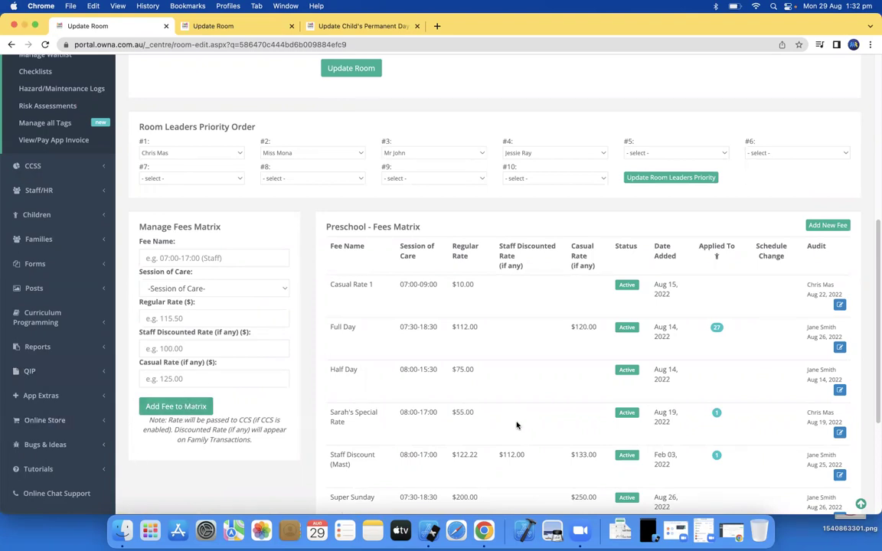
scroll(517, 426, down, 1)
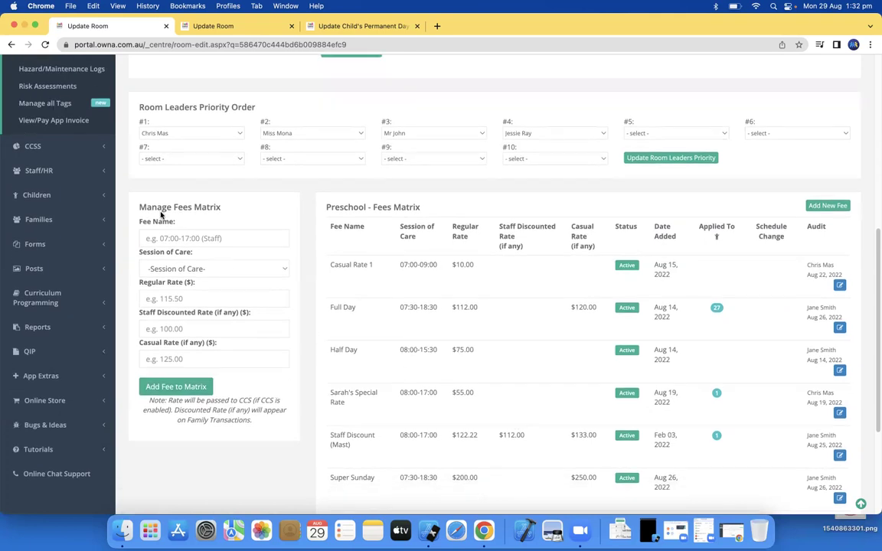
click(186, 273)
click(164, 268)
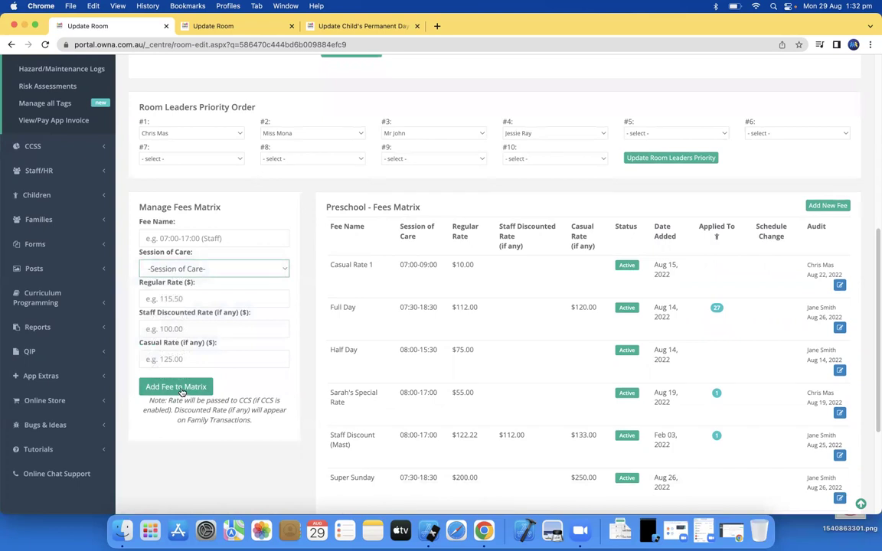
Switch to the browser tab with the Webinar Special fee and open the daily Attendances report there.
click(191, 26)
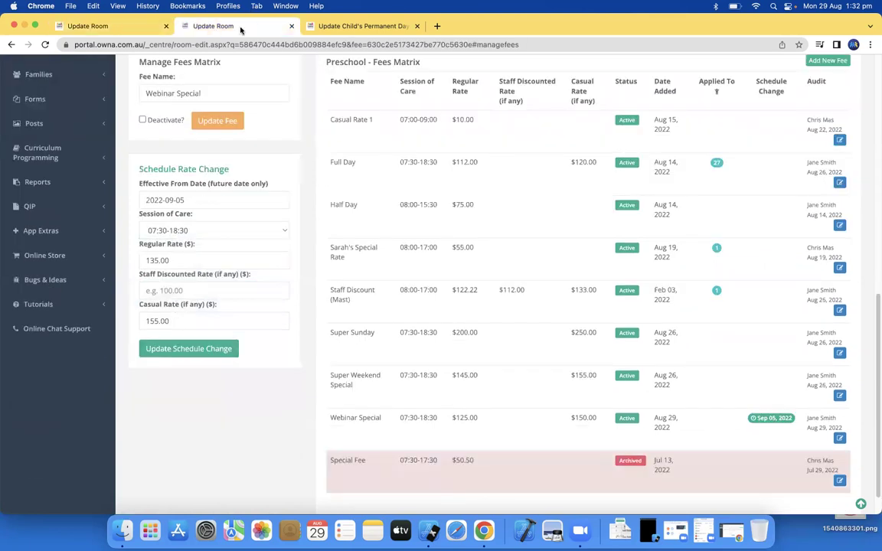
scroll(116, 158, up, 7)
scroll(30, 309, down, 3)
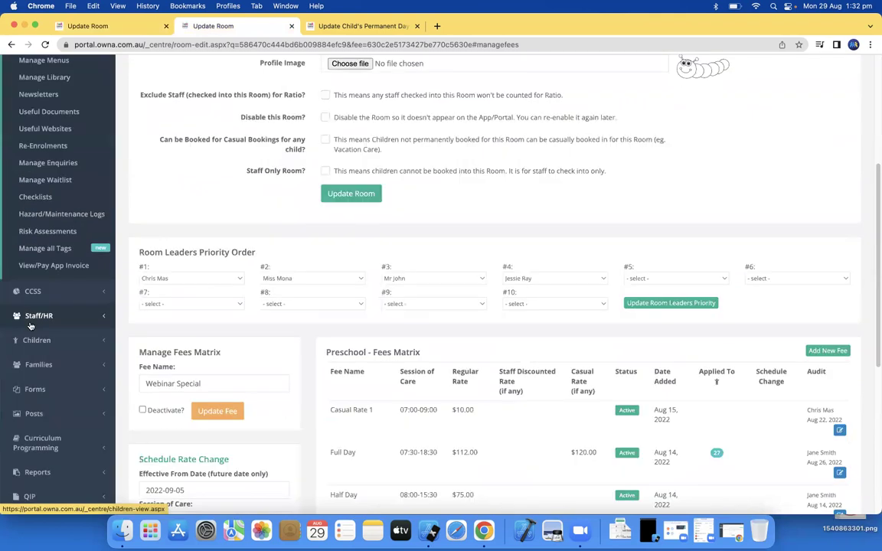
click(36, 472)
scroll(44, 372, down, 4)
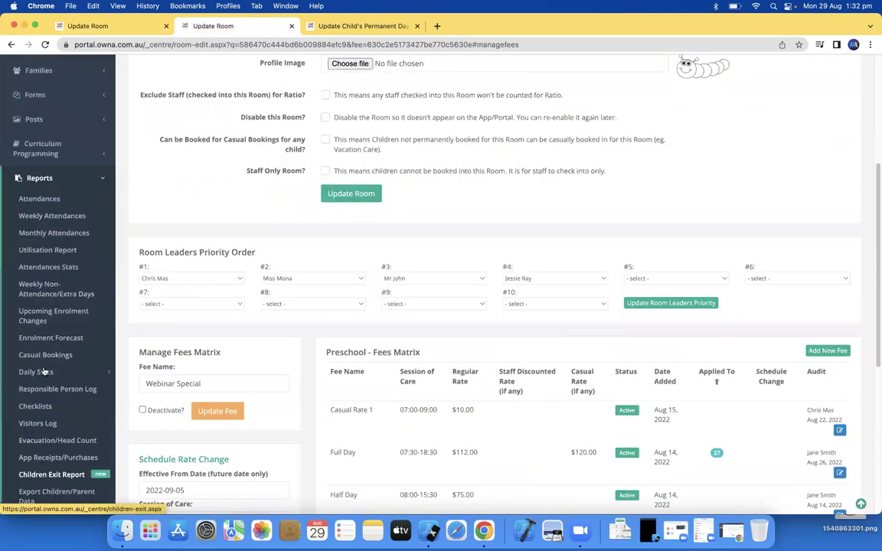
click(47, 205)
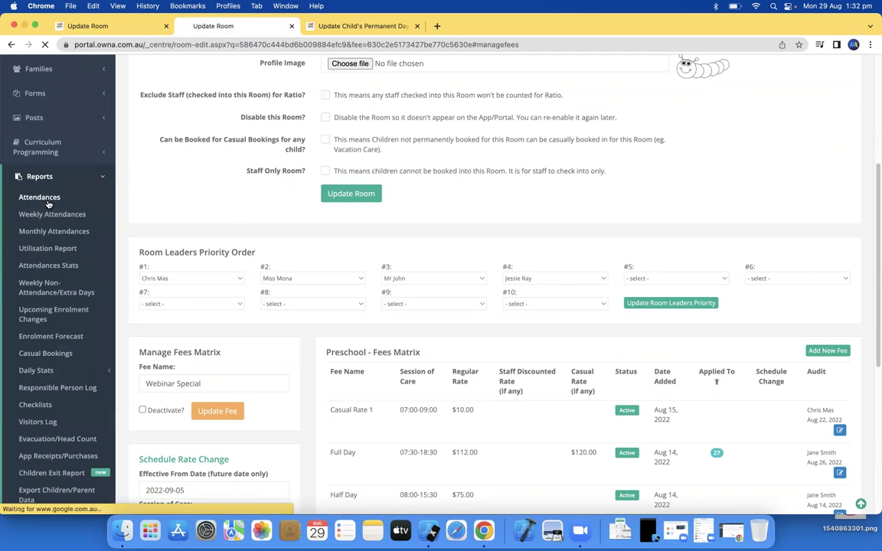
Examine the fee/session options for the first child's casual Baby Room attendance, then close the form without updating.
click(734, 258)
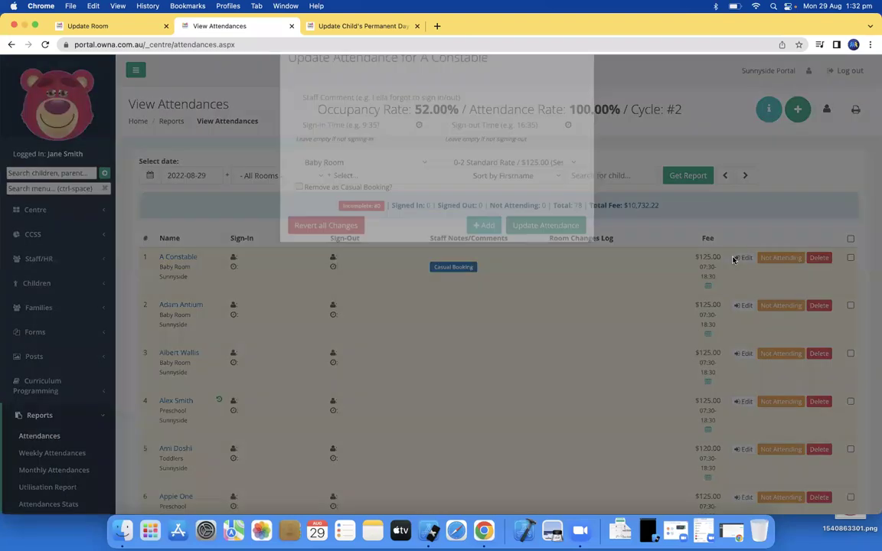
click(494, 202)
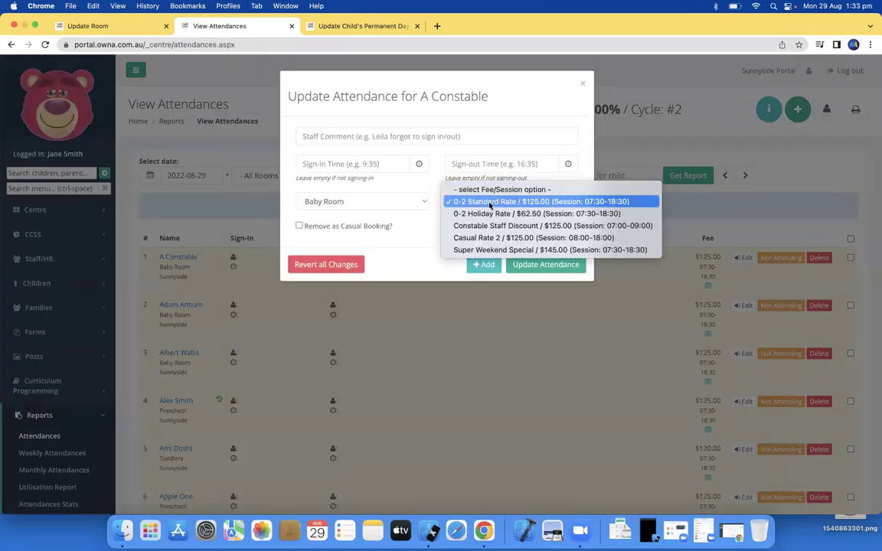
click(490, 201)
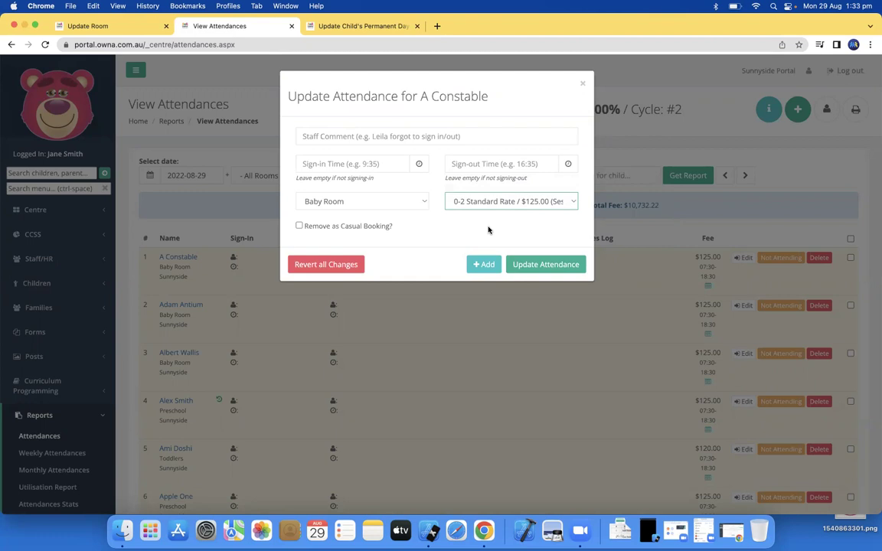
click(582, 85)
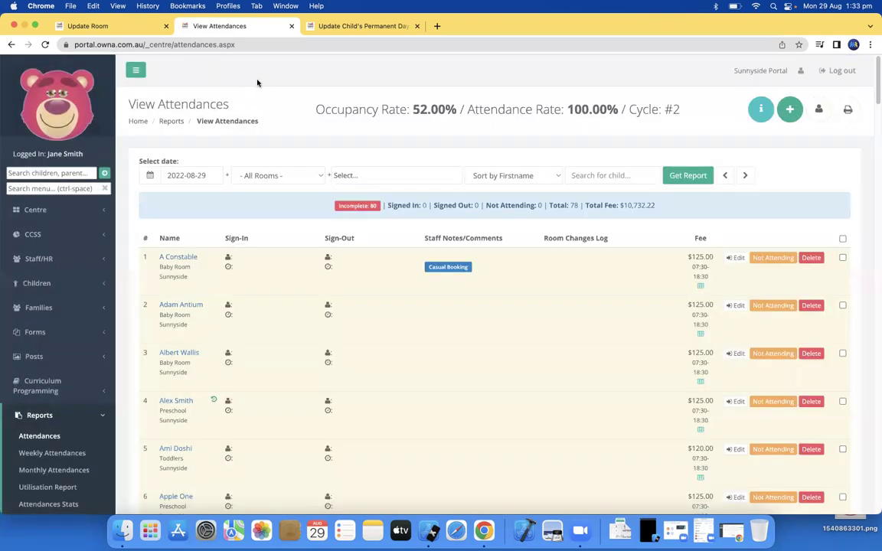
Return to the Preschool room's browser tab and open the list of all children.
click(92, 25)
scroll(43, 318, up, 5)
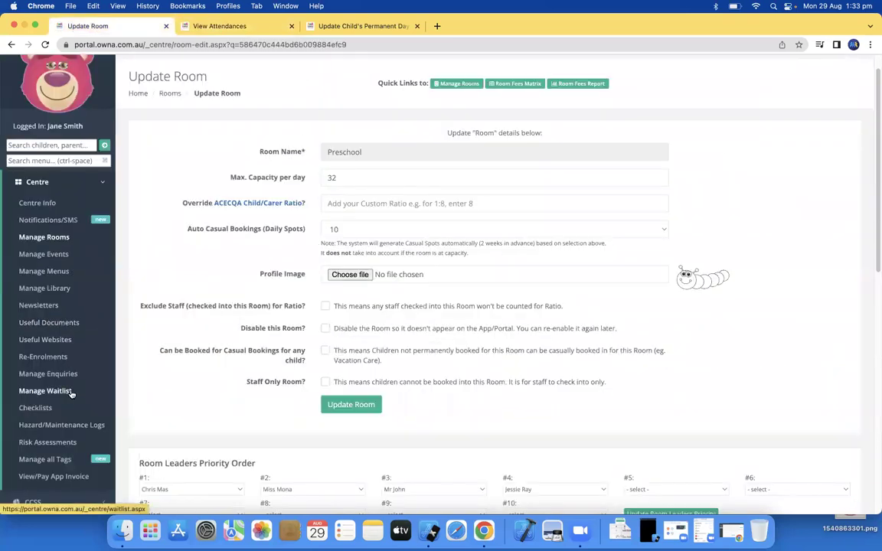
scroll(68, 444, down, 3)
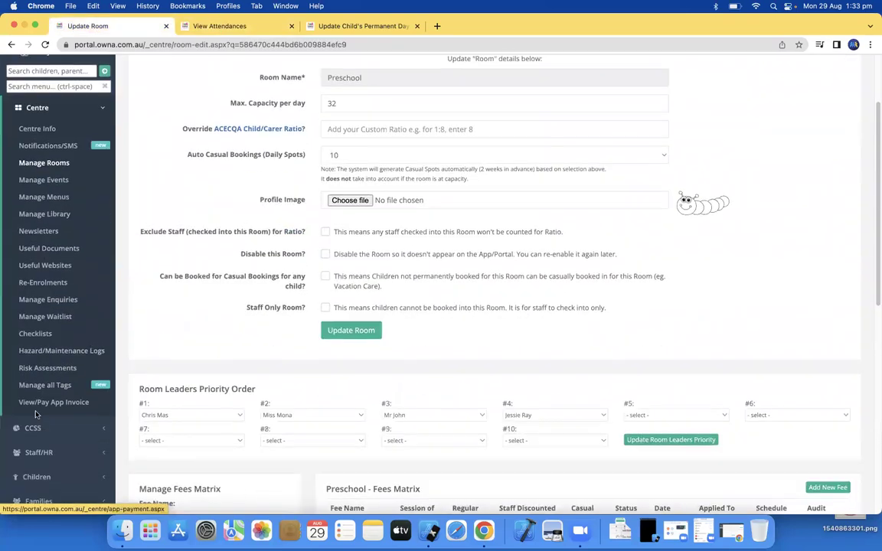
scroll(69, 479, down, 5)
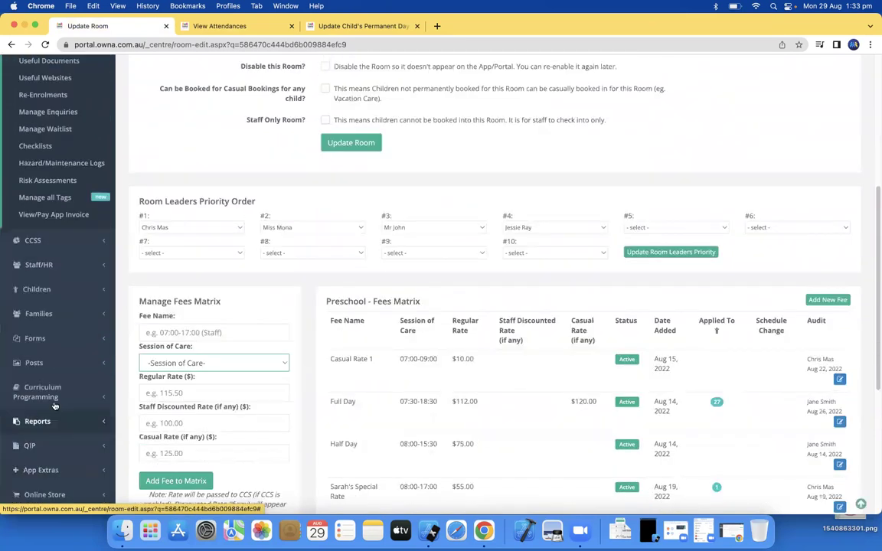
click(38, 421)
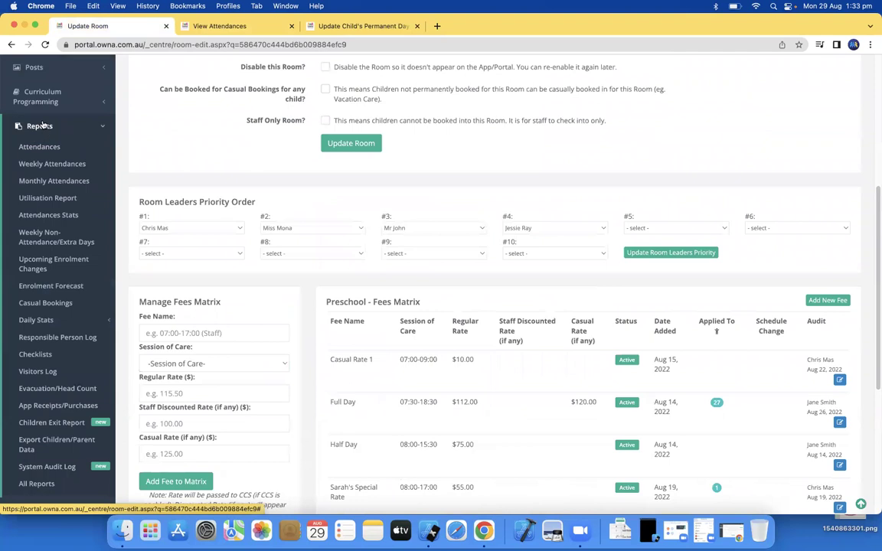
scroll(47, 183, up, 6)
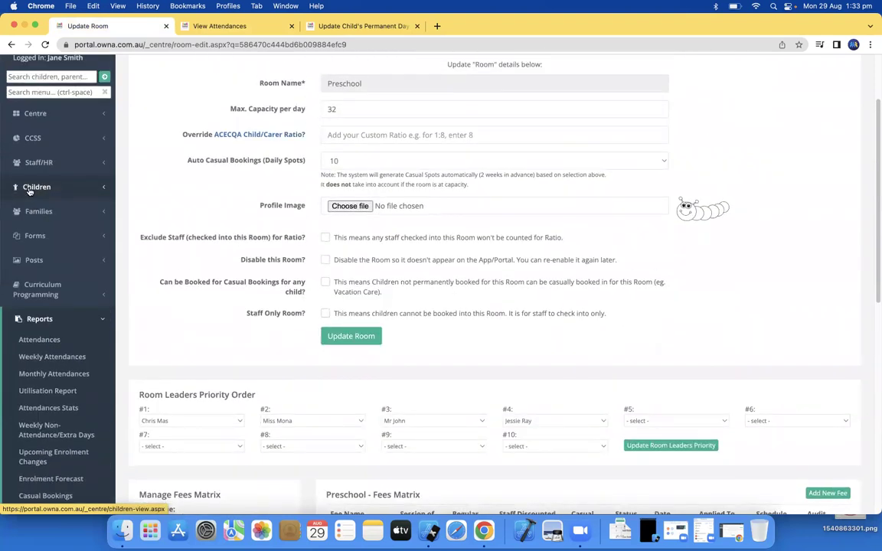
click(36, 188)
click(40, 225)
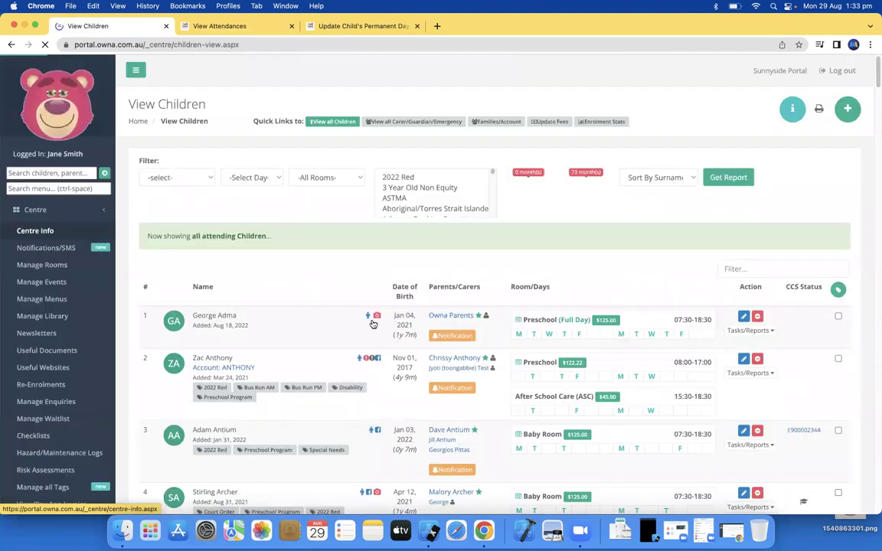
Filter the children list by the child's surname and check the booked days in the Advanced Booking Pattern.
scroll(474, 313, down, 5)
scroll(480, 314, down, 3)
scroll(482, 314, up, 10)
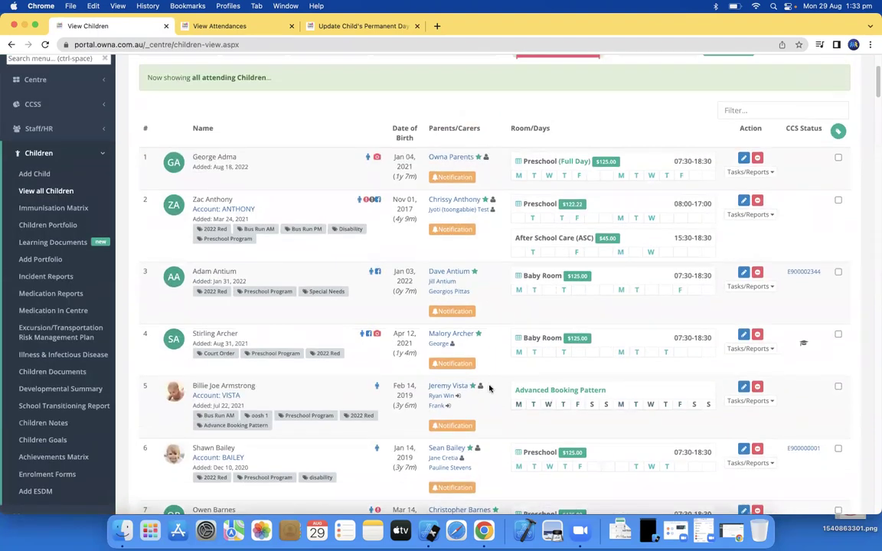
scroll(527, 315, down, 3)
scroll(518, 287, down, 2)
scroll(528, 280, down, 2)
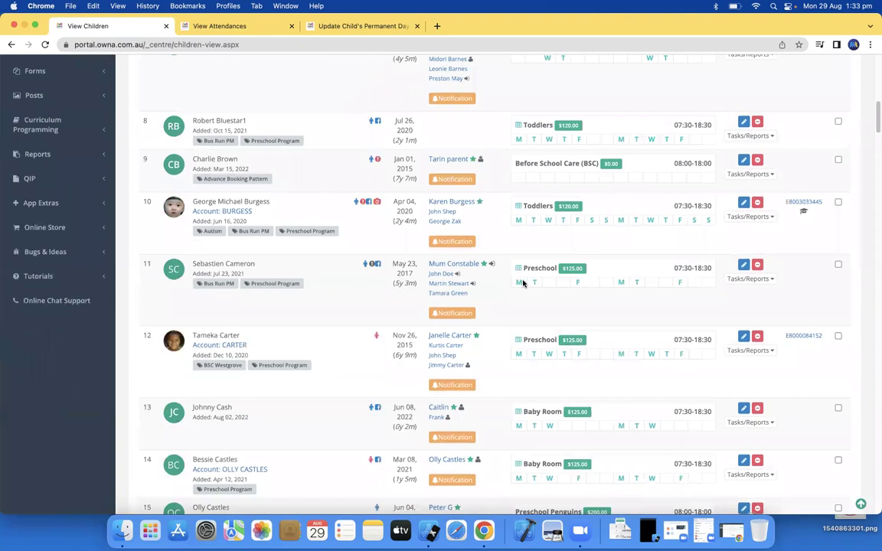
scroll(529, 278, up, 10)
click(744, 239)
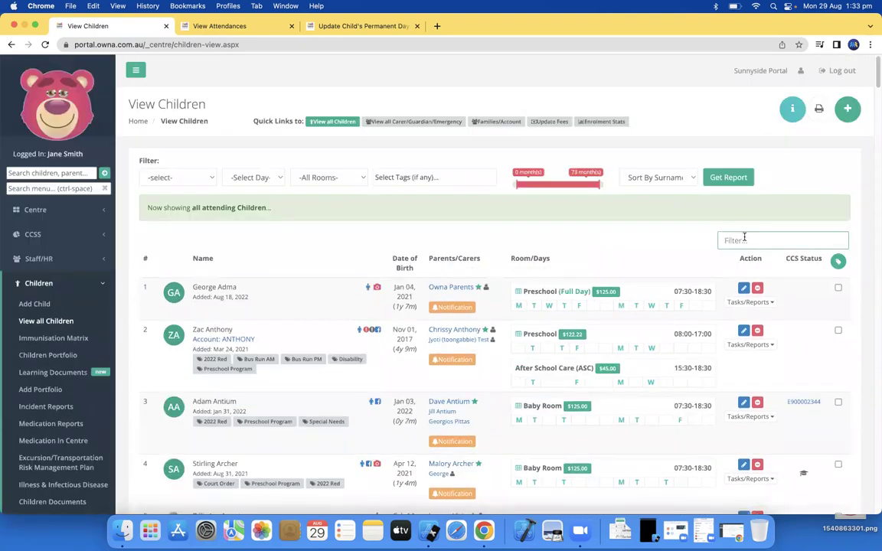
text(kirk)
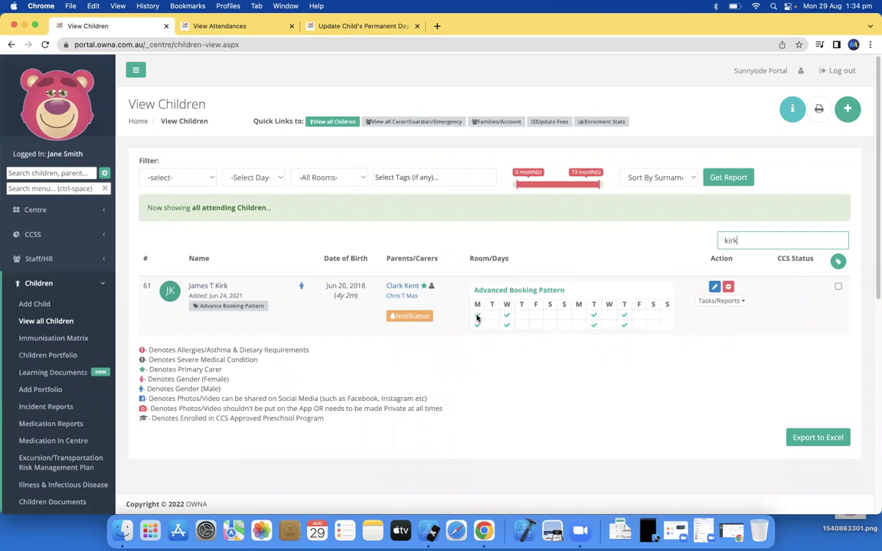
mouse_move(477, 318)
click(477, 327)
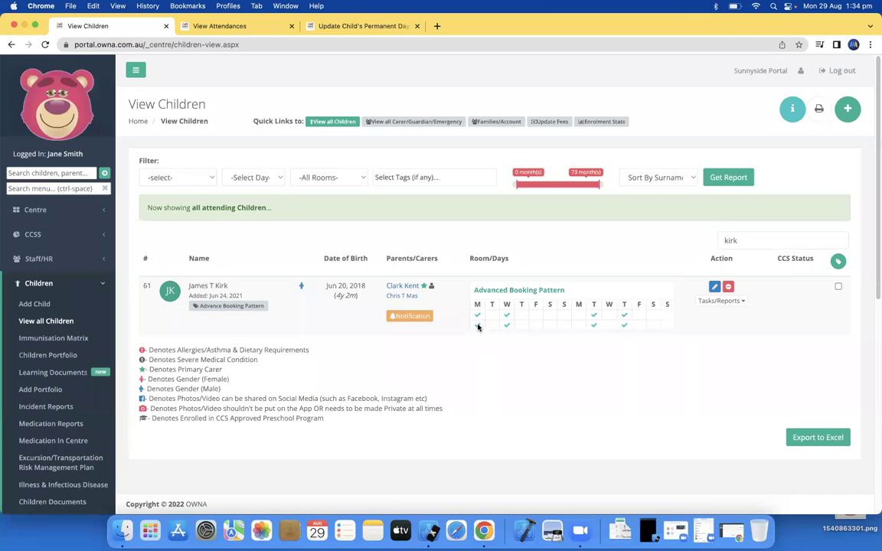
mouse_move(477, 327)
Open the filtered child's profile and check the fees under Room/Current Day(s) Enrolled.
click(210, 288)
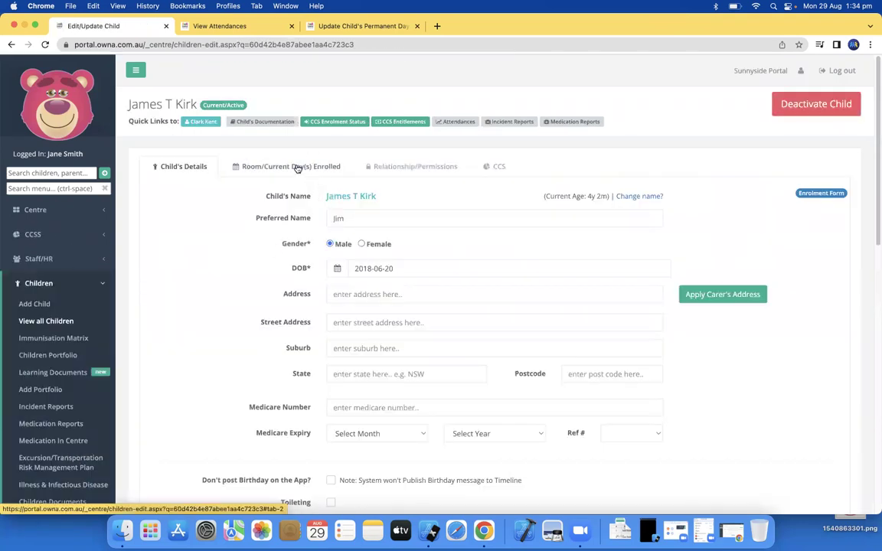
click(297, 168)
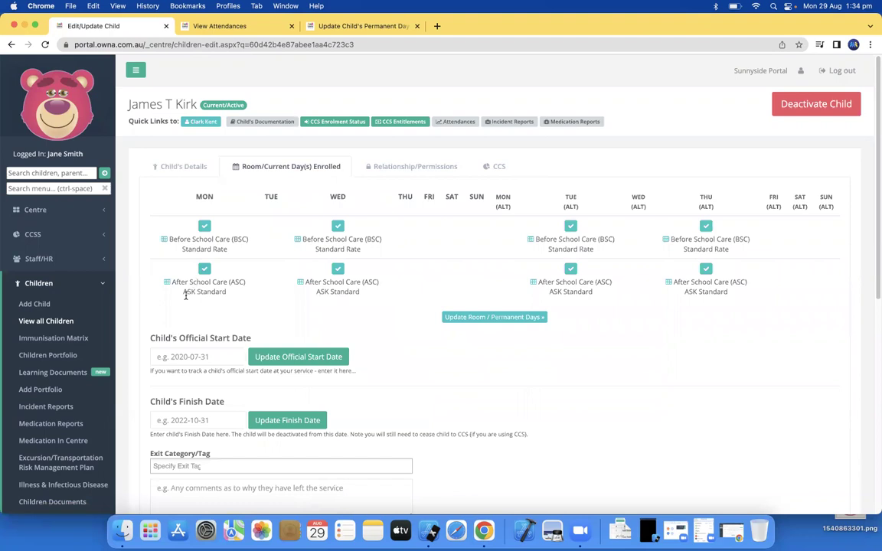
drag(185, 299, 223, 298)
Open the child's permanent days page and delete the enrolment history entry starting Sep 05, 2022.
click(496, 318)
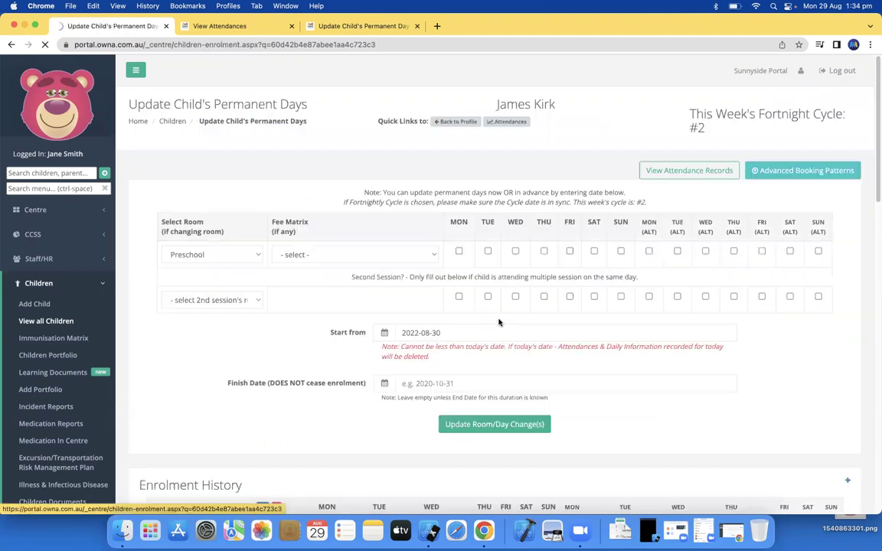
scroll(203, 363, down, 3)
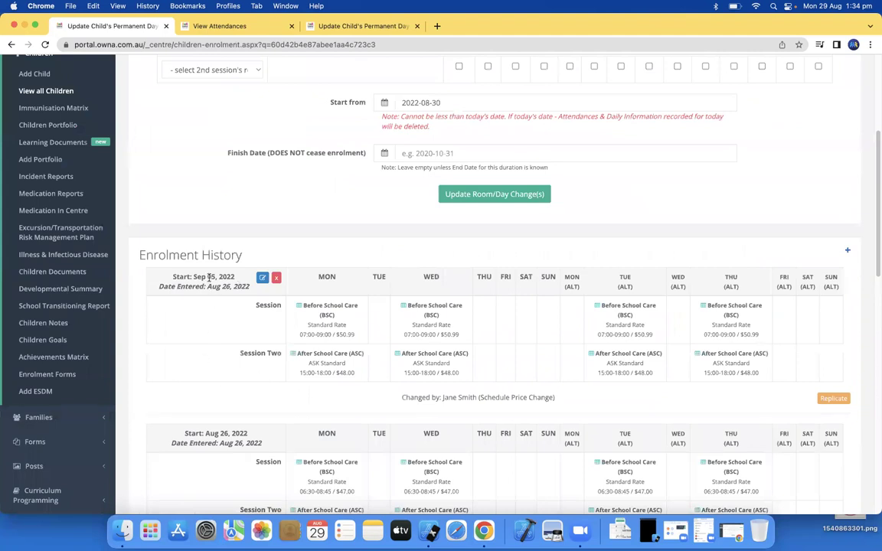
click(276, 278)
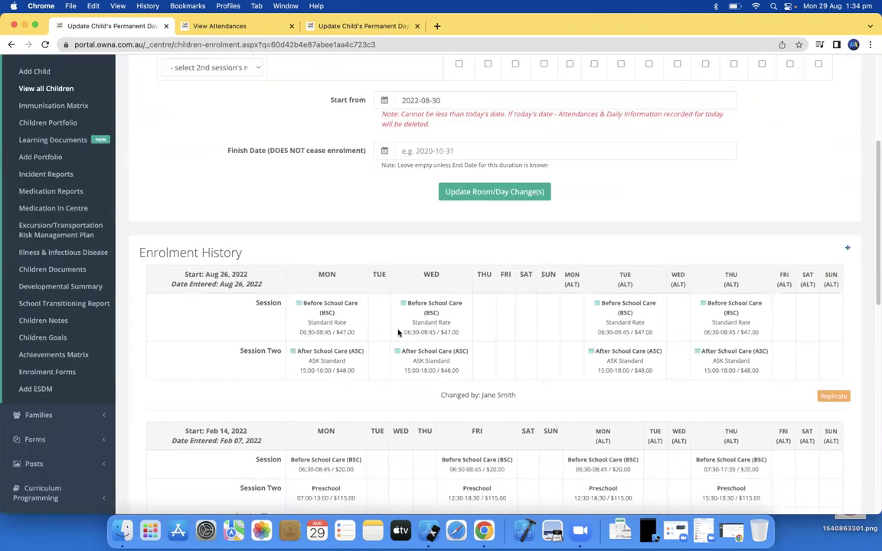
Reload the child's permanent days page and review the remaining enrolment history entries and their session fees.
scroll(385, 328, up, 3)
scroll(385, 328, up, 1)
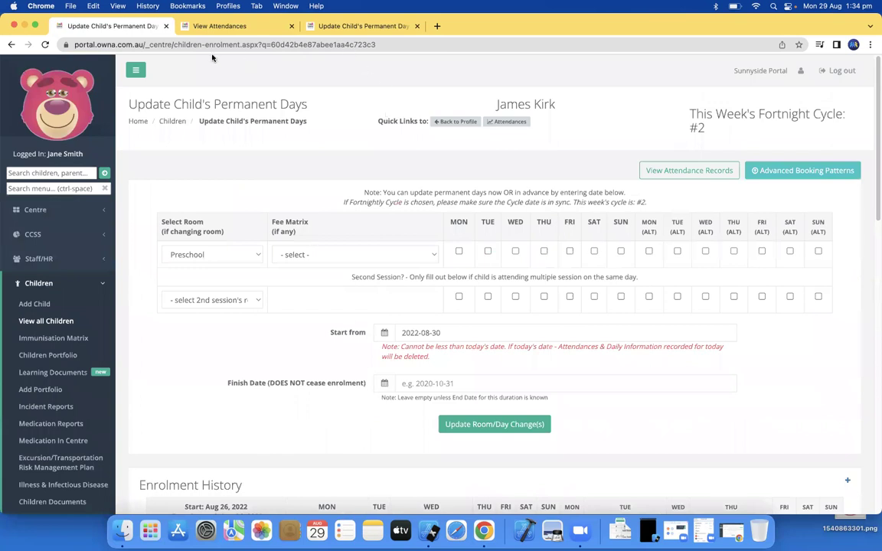
click(155, 44)
key(Return)
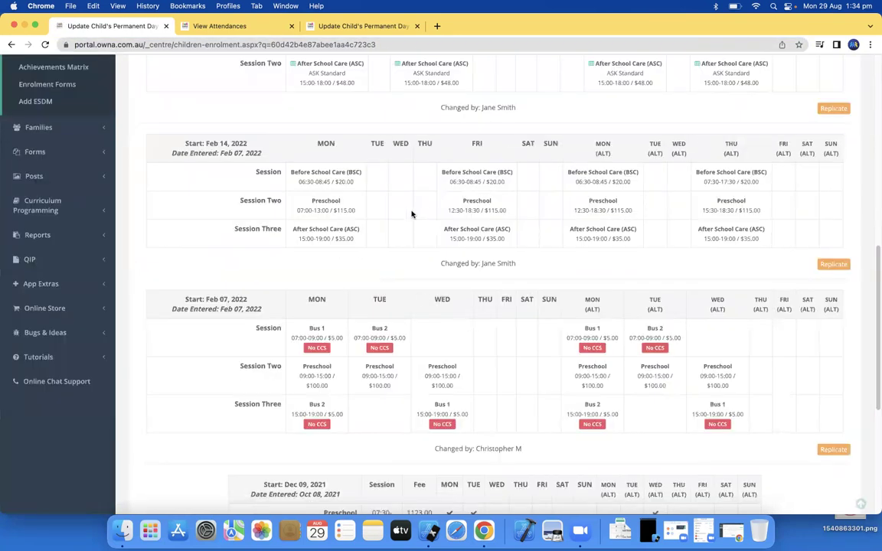
scroll(386, 280, up, 5)
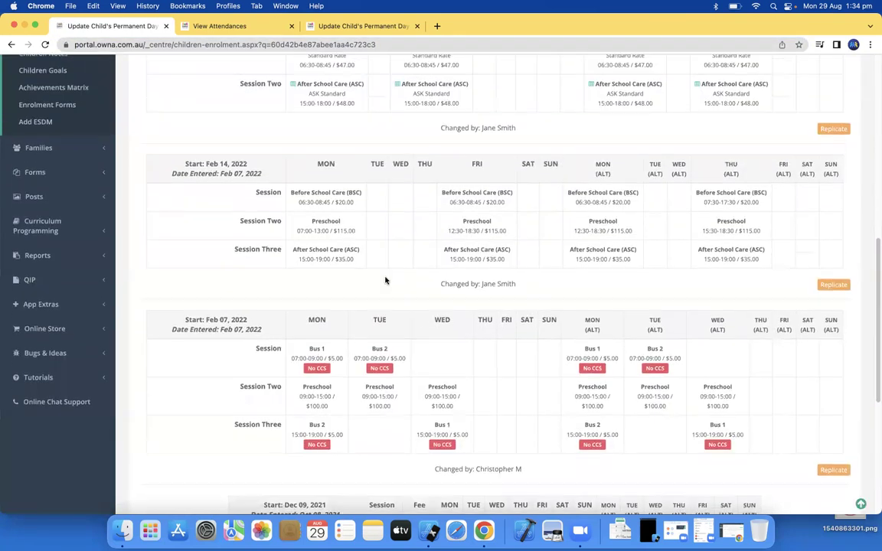
scroll(387, 333, down, 2)
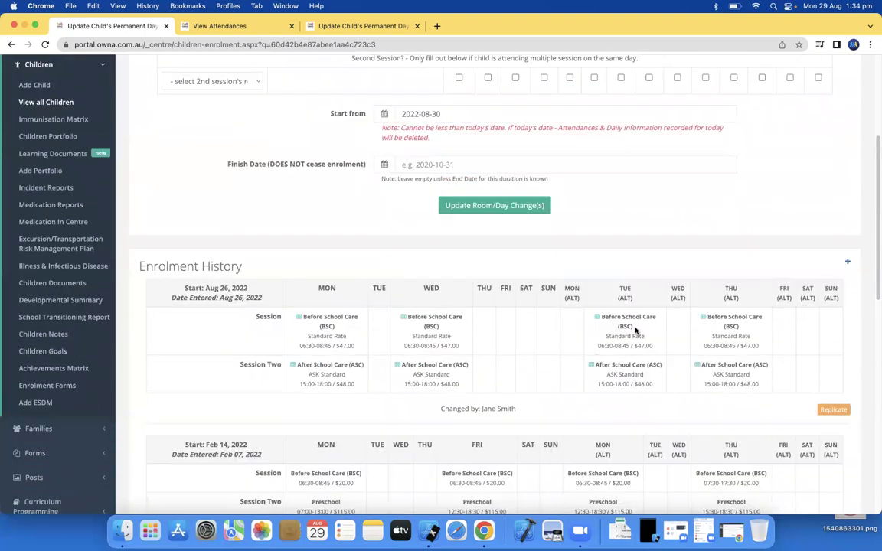
scroll(391, 173, up, 3)
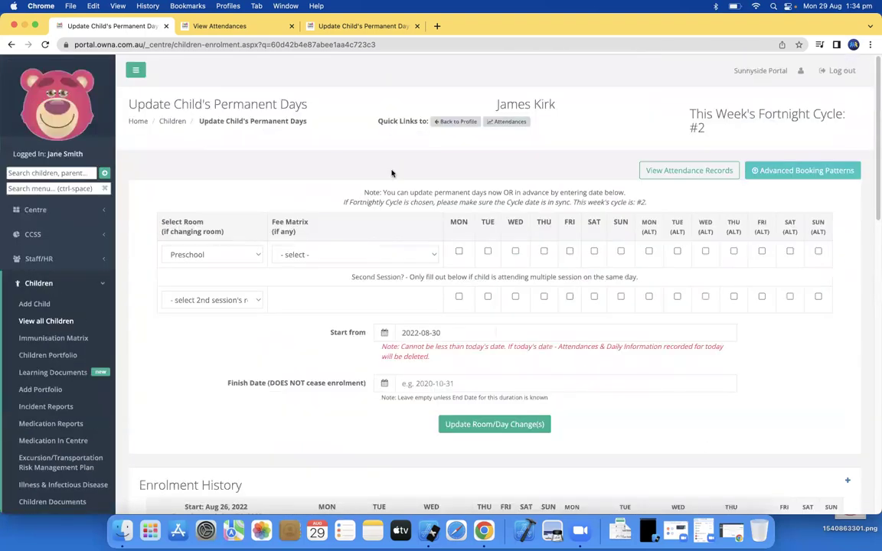
Return to the child's profile and check the Before School Care (BSC) fee under Room/Current Day(s) Enrolled.
click(457, 121)
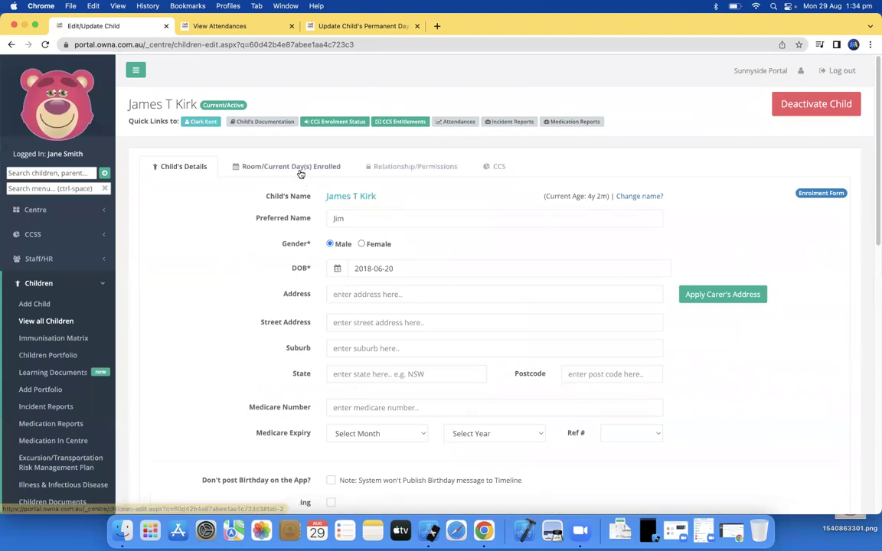
click(300, 172)
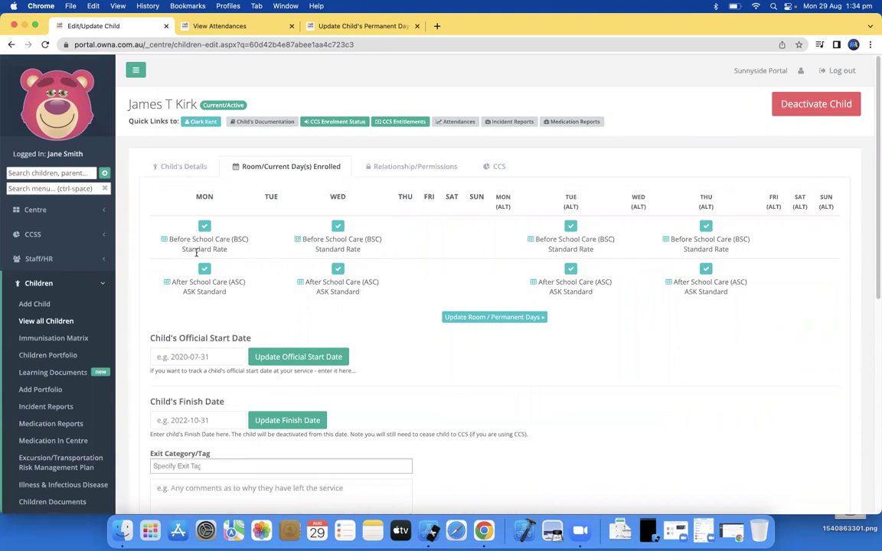
drag(182, 250, 237, 257)
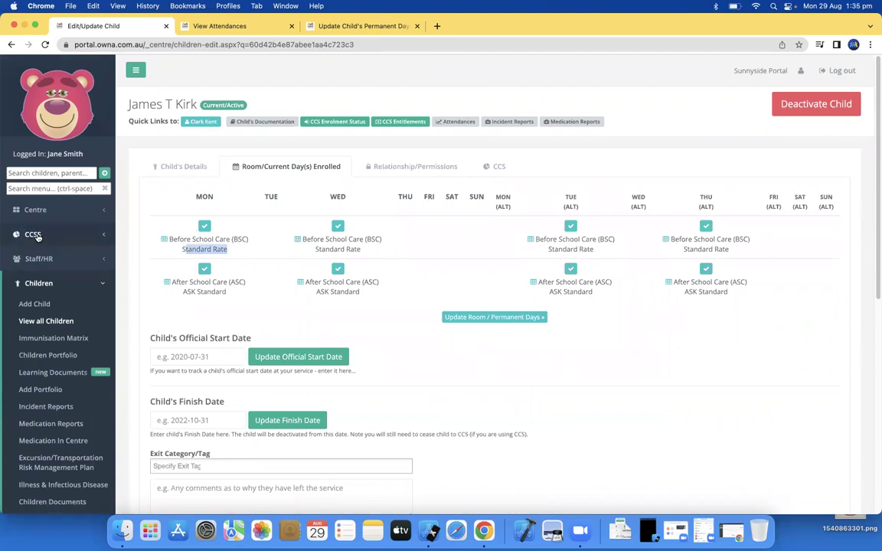
Open Manage Rooms in a new browser tab beside the child's profile and bring up the Before School Care (BSC) fees matrix.
click(34, 210)
right_click(47, 265)
click(76, 270)
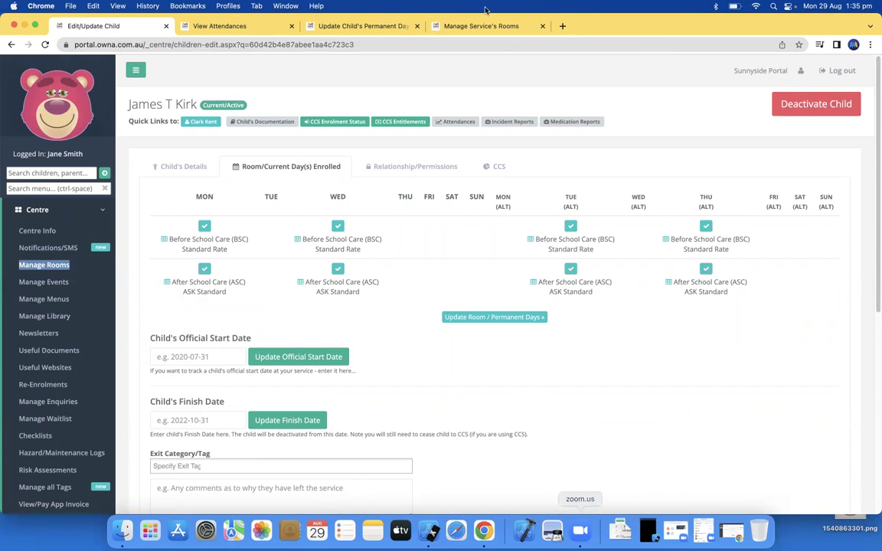
drag(479, 26, 229, 26)
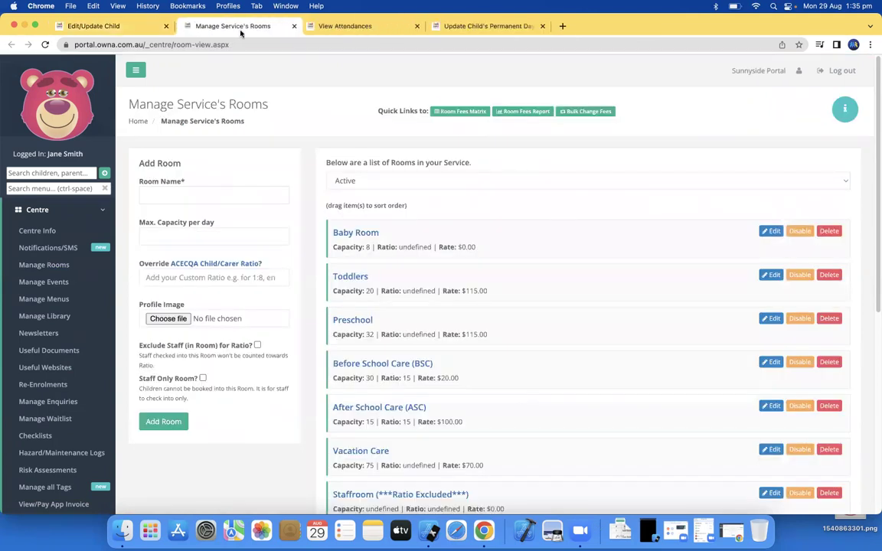
click(384, 365)
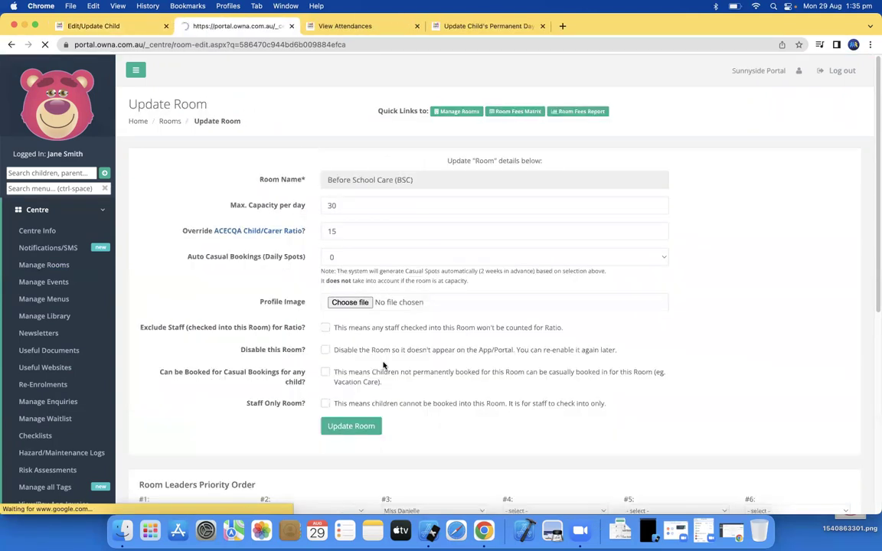
scroll(415, 351, down, 5)
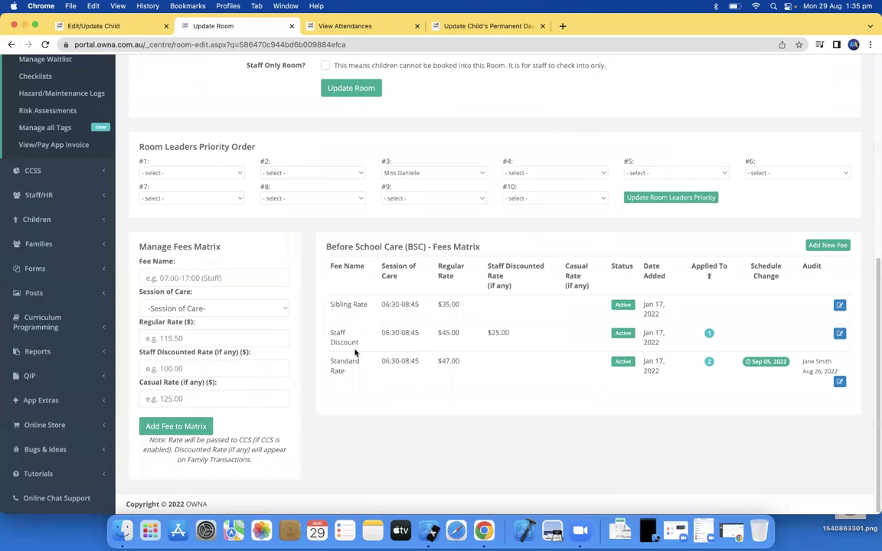
Check which children have the BSC Standard Rate and open that fee's scheduled change for Sep 05, 2022.
click(708, 362)
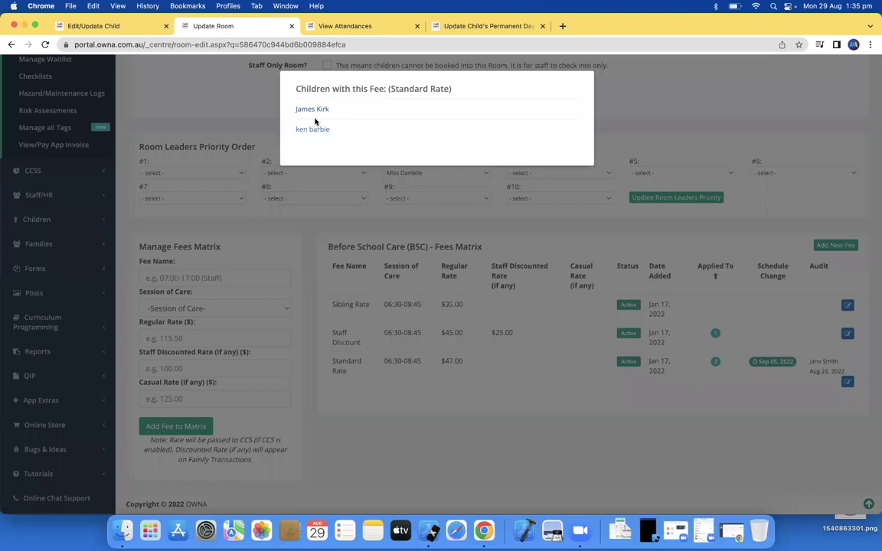
click(703, 135)
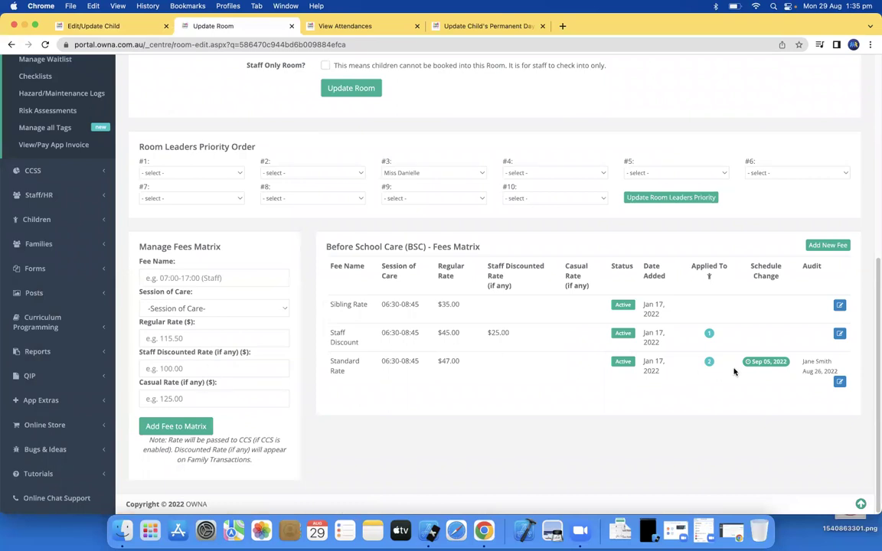
click(765, 361)
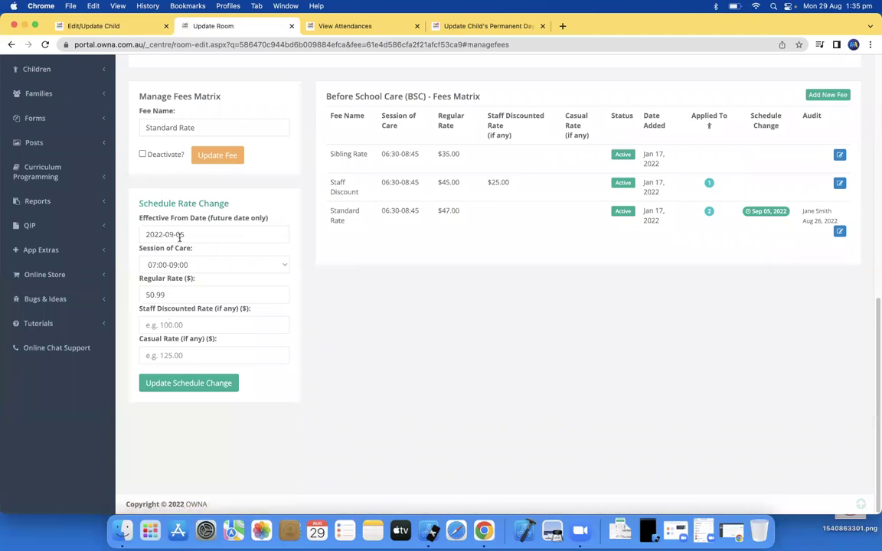
Close the other child's permanent days browser tab and return to the Before School Care room's tab.
click(468, 26)
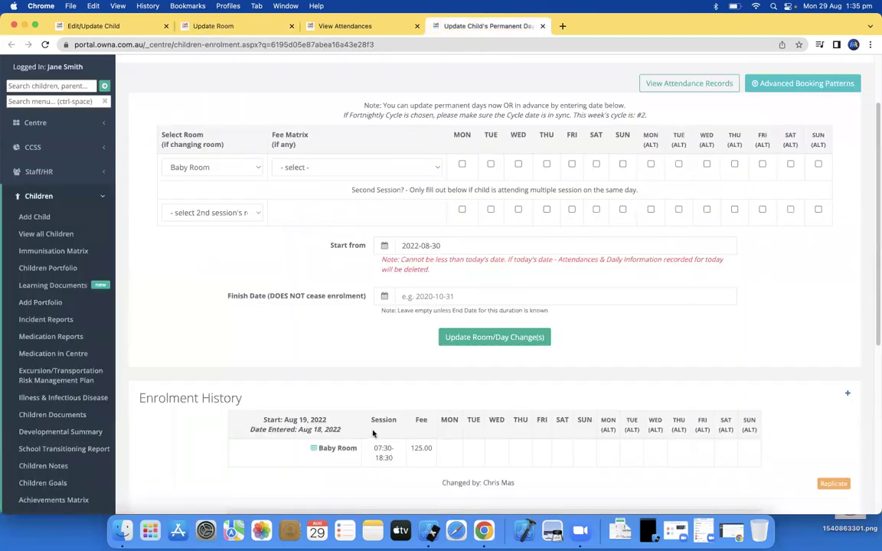
scroll(358, 432, up, 2)
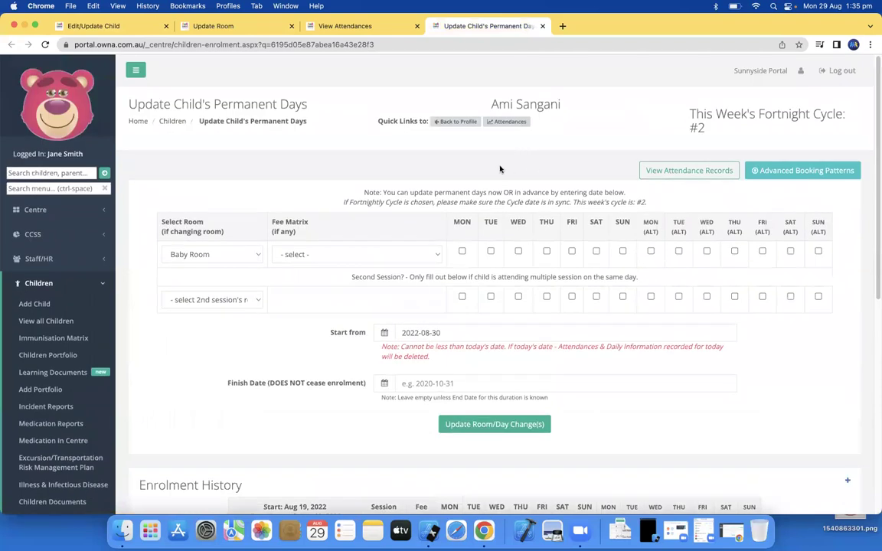
click(542, 26)
click(230, 26)
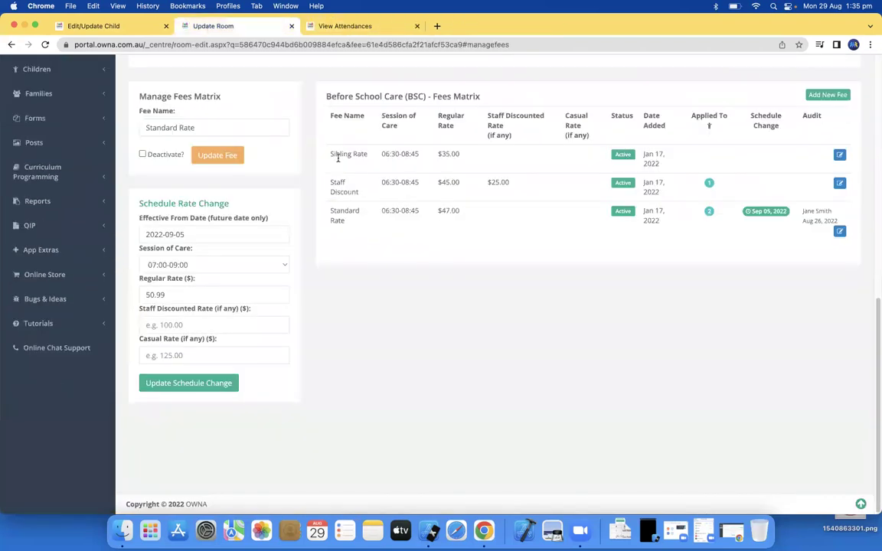
Place the child's profile tab after the room tab and open the child's permanent days in a new tab at Enrolment History.
scroll(276, 205, up, 5)
click(108, 26)
drag(107, 29, 230, 26)
scroll(440, 260, down, 1)
right_click(495, 295)
click(497, 300)
key(ctrl+Tab)
scroll(493, 321, down, 5)
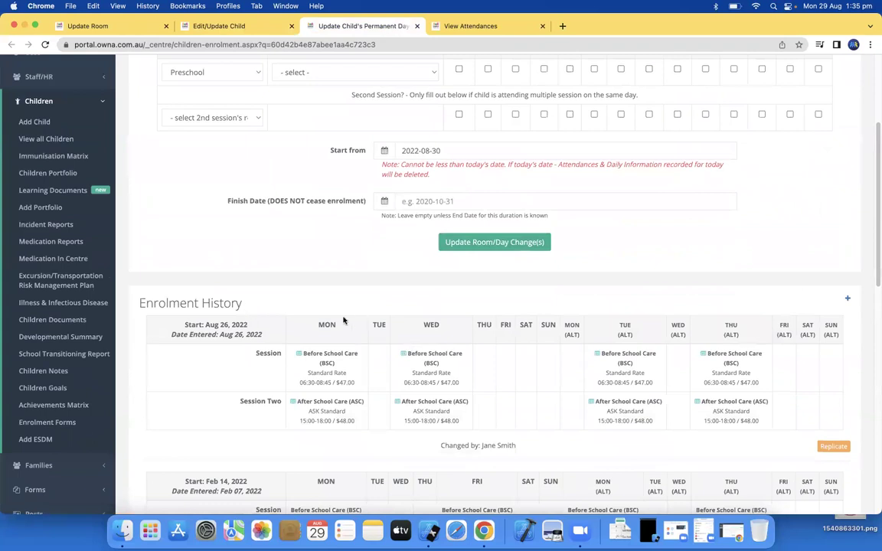
Update the BSC Standard Rate's scheduled change with a regular rate of 51.50 and a casual rate of 65.
scroll(312, 289, up, 5)
click(112, 27)
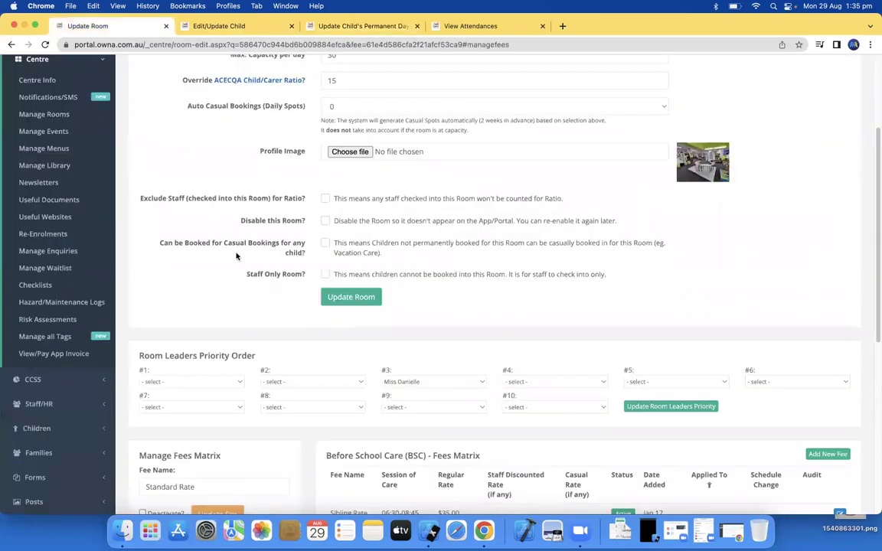
scroll(242, 316, down, 5)
double_click(187, 425)
text(51.5)
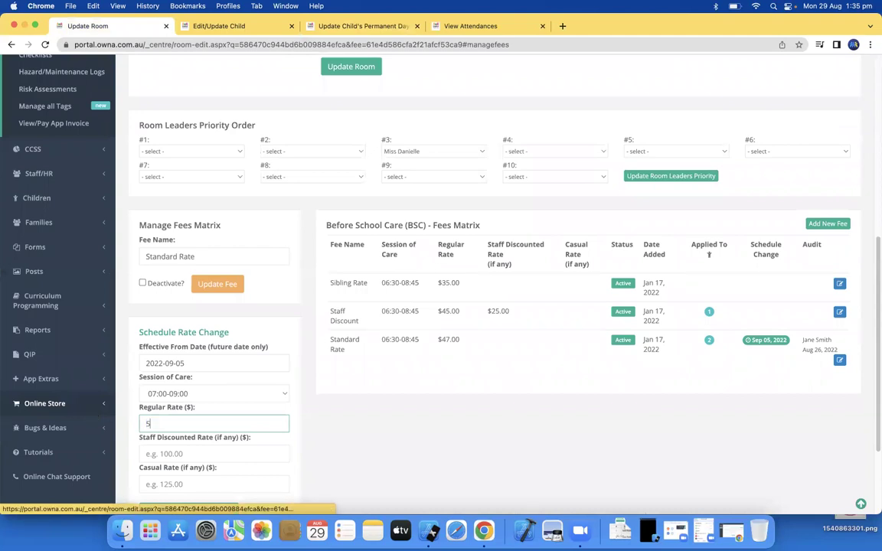
scroll(111, 494, down, 2)
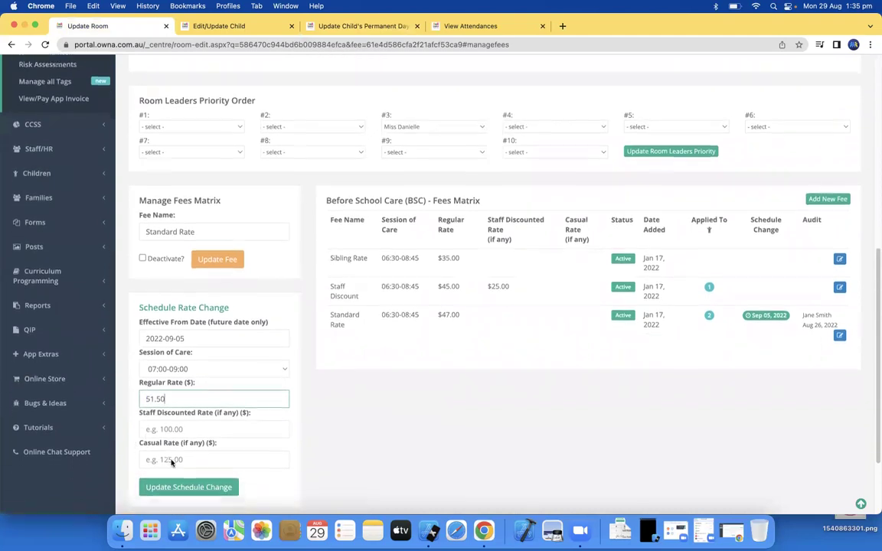
click(182, 447)
text(65)
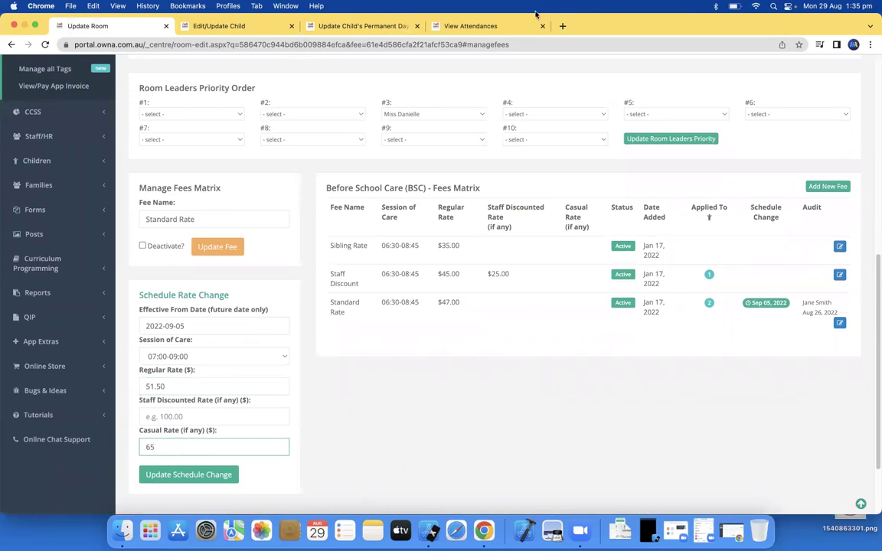
click(203, 477)
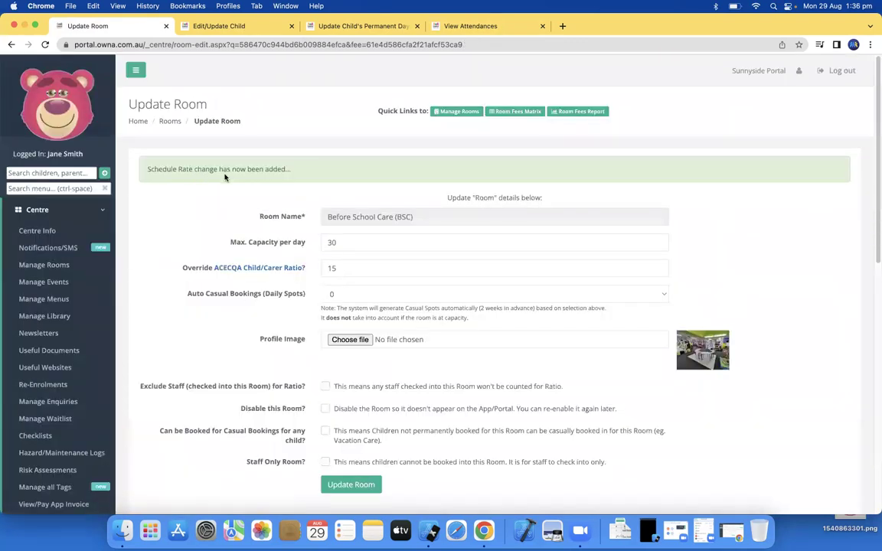
Refresh the child's permanent days page and check both sessions' fees in the enrolment history entry starting Sep 05, 2022.
click(230, 26)
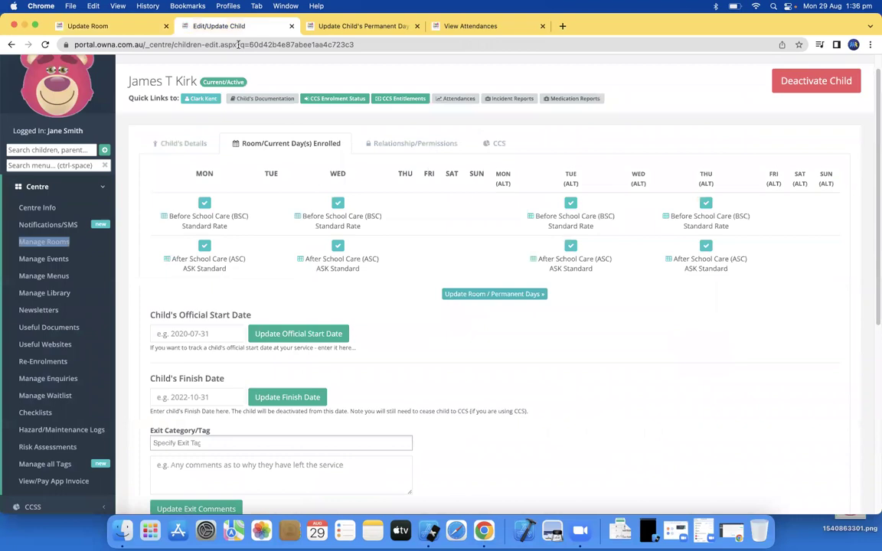
click(246, 44)
click(378, 27)
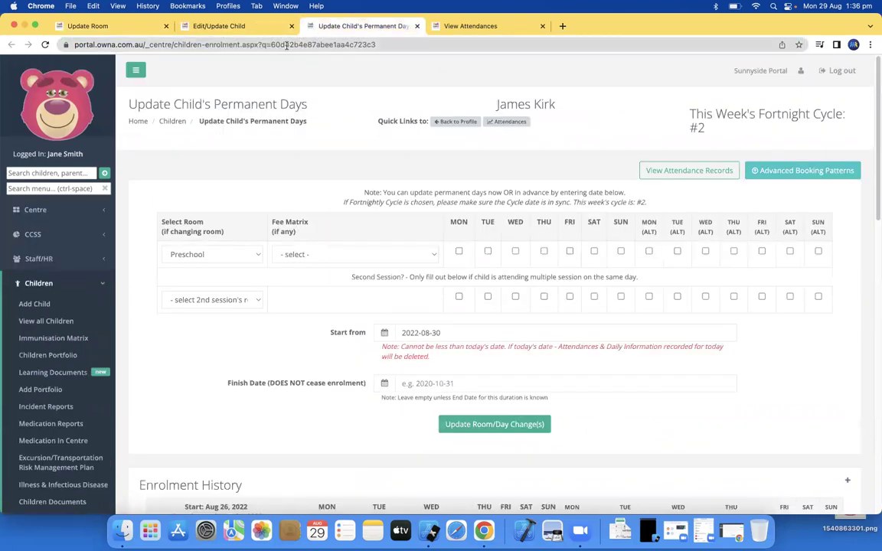
scroll(379, 242, down, 5)
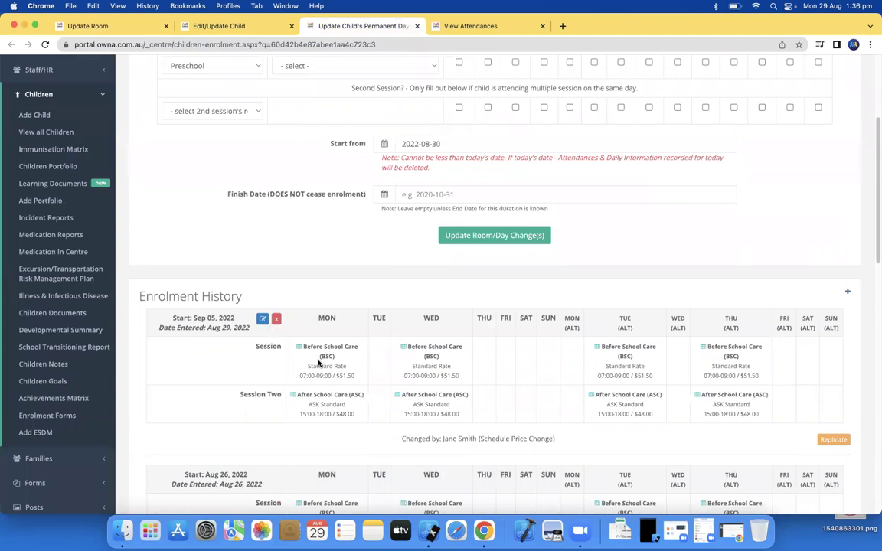
scroll(342, 345, up, 5)
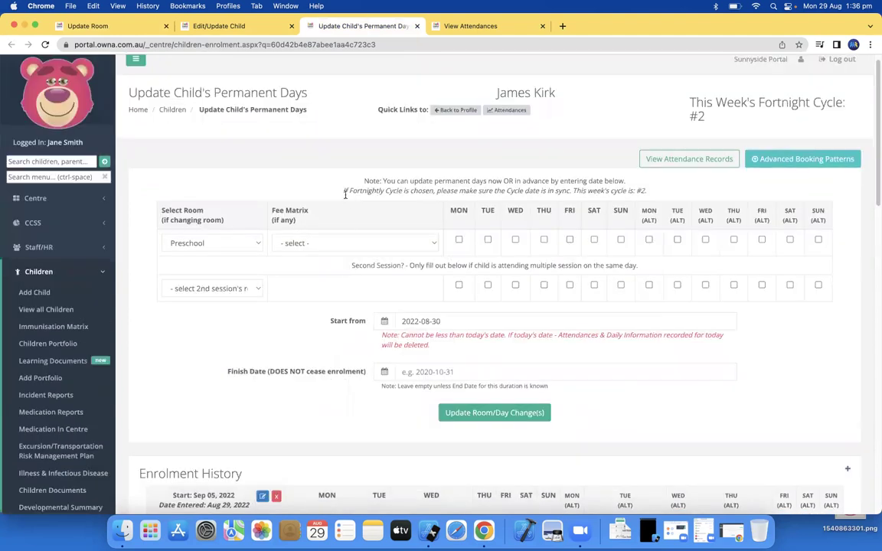
scroll(343, 348, down, 7)
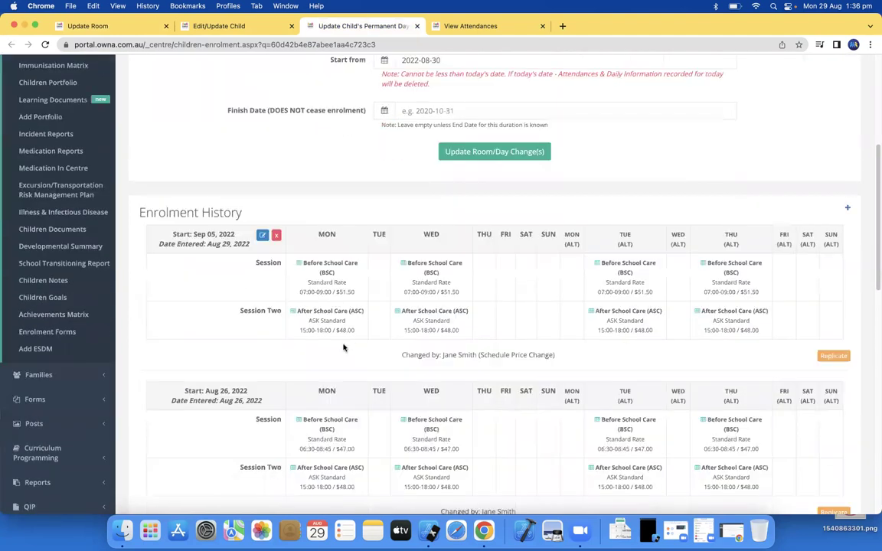
drag(311, 265, 358, 293)
drag(735, 292, 297, 327)
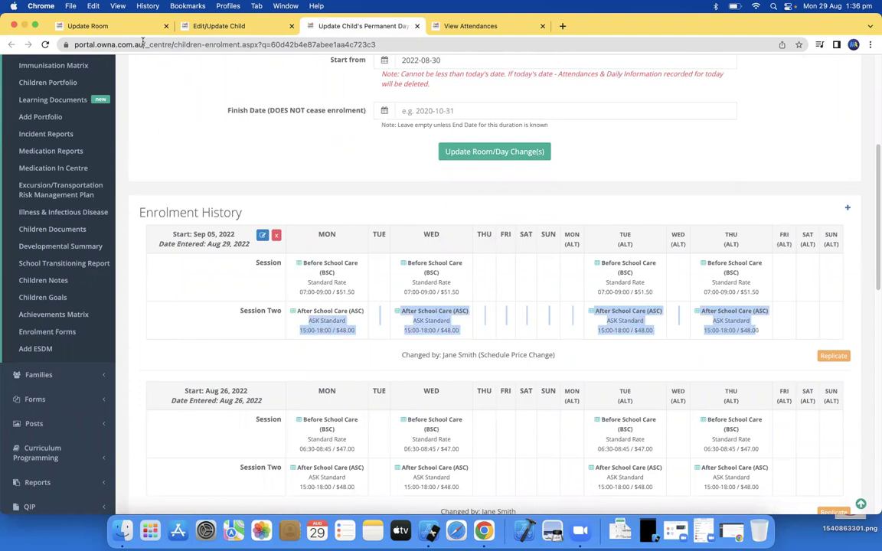
Go back to the rooms list from the room's browser tab and open the After School Care (ASC) fees matrix.
click(104, 32)
click(12, 44)
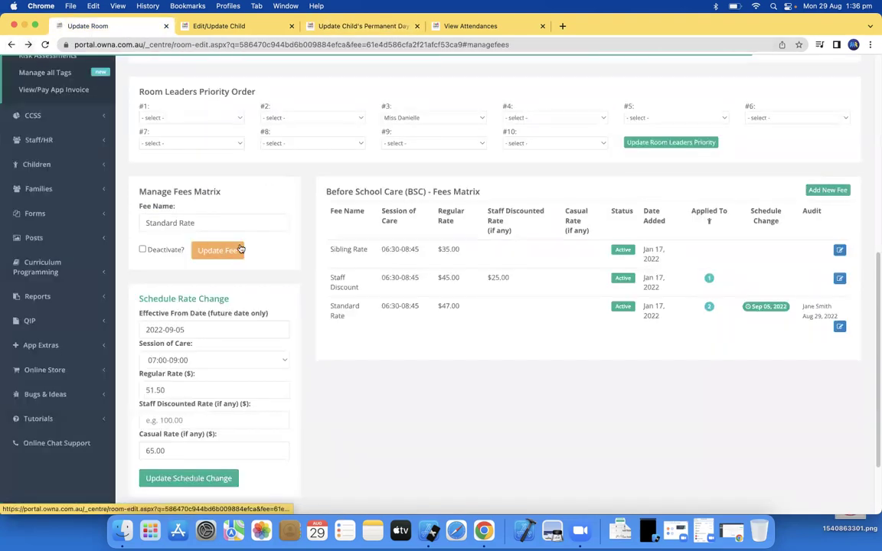
click(12, 45)
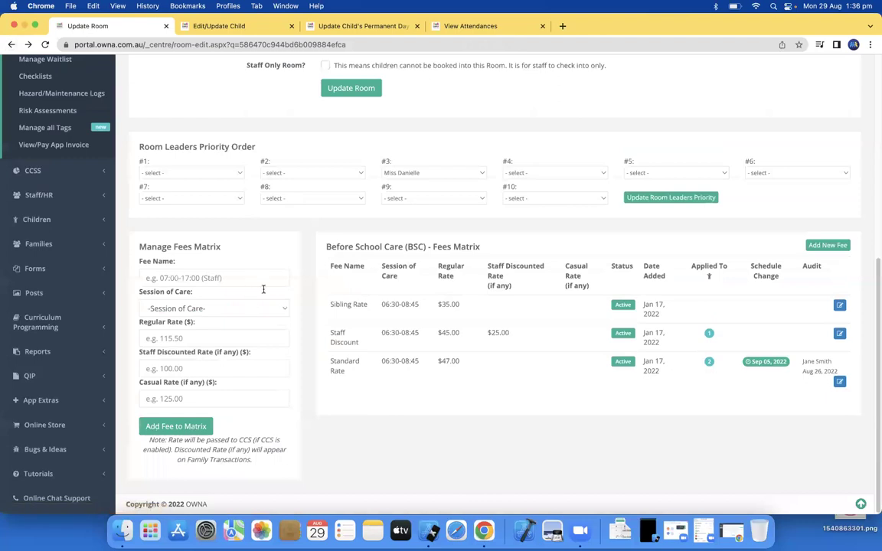
scroll(264, 289, up, 5)
click(464, 112)
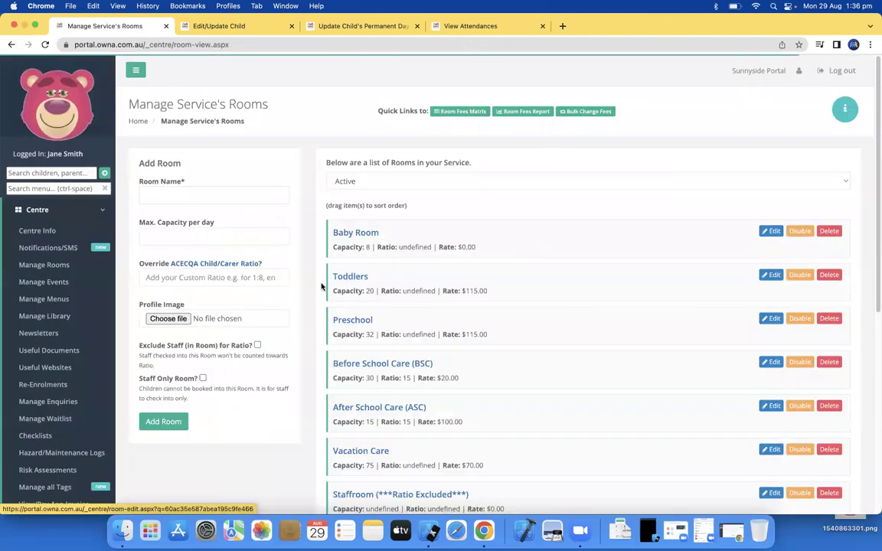
scroll(322, 287, down, 5)
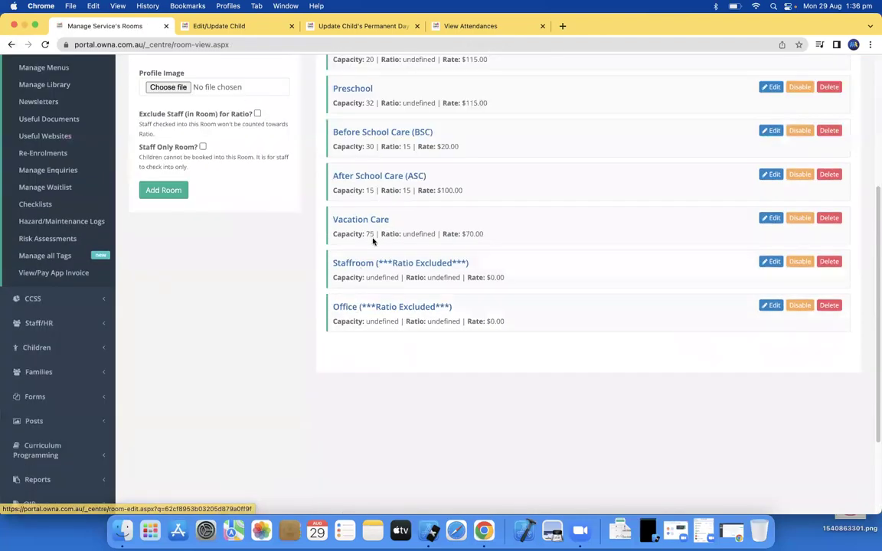
click(392, 176)
scroll(399, 328, down, 5)
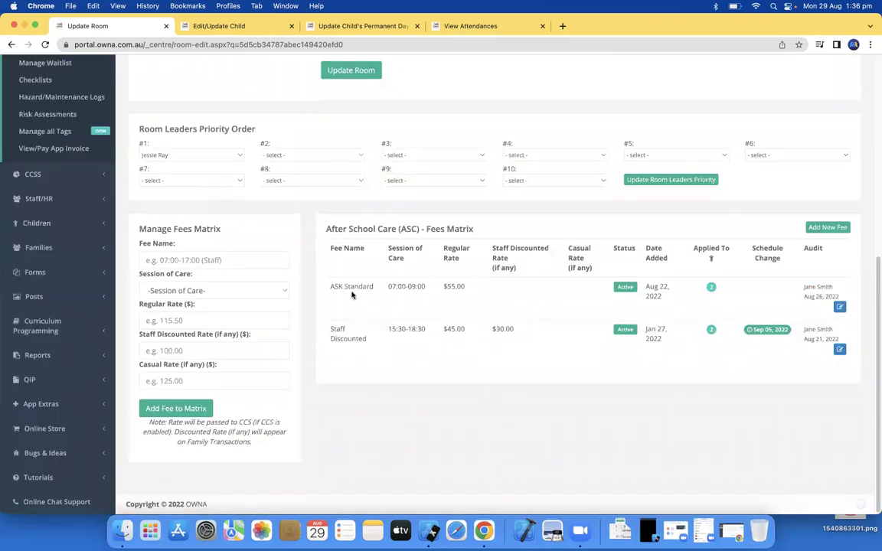
Open the ASK Standard fee and set its scheduled rate change to start 2022-09-05 with the 15:00-18:00 session of care.
drag(372, 287, 575, 288)
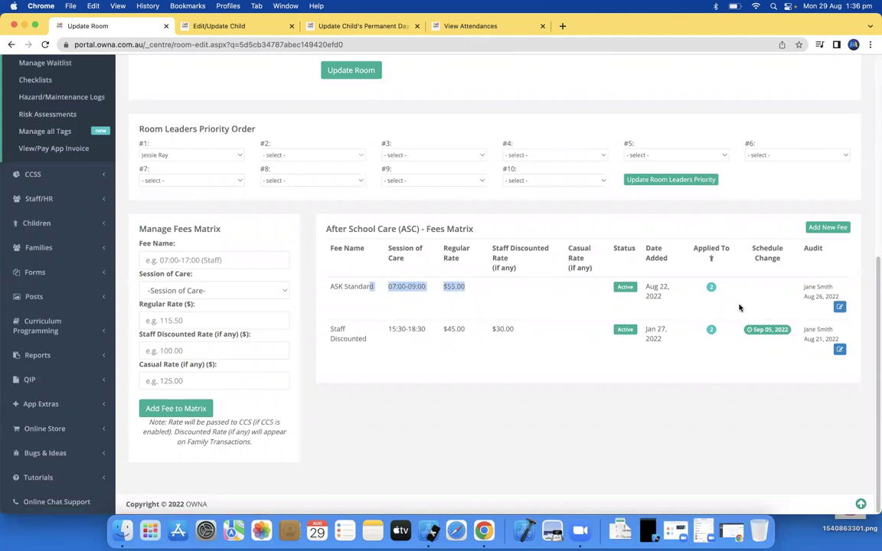
click(839, 308)
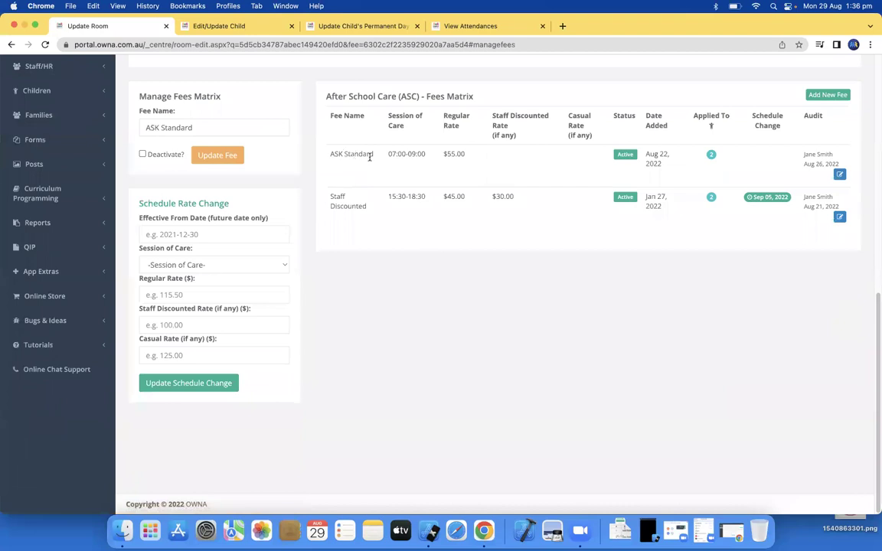
click(171, 235)
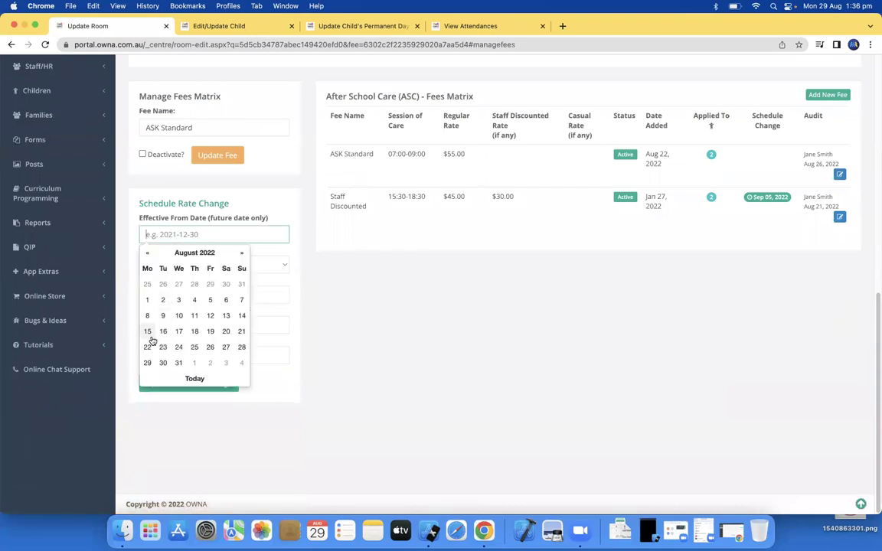
click(240, 254)
click(147, 299)
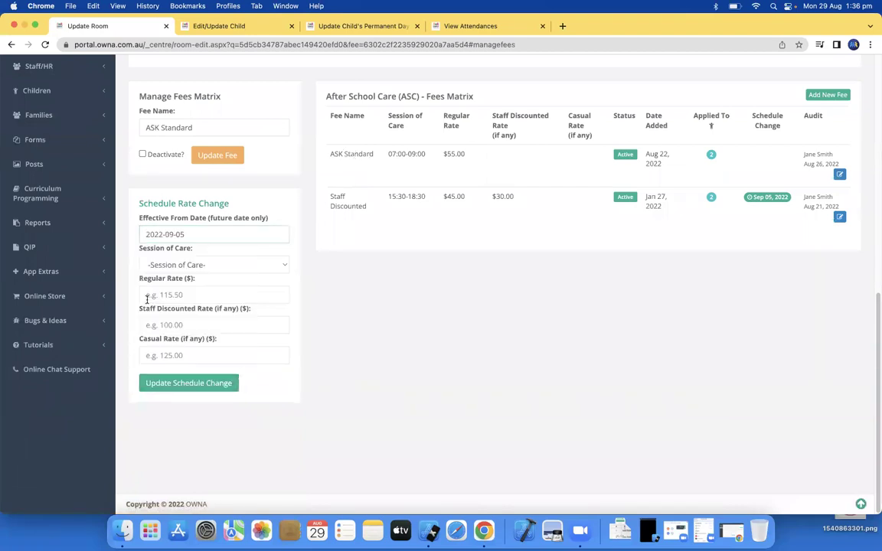
click(173, 265)
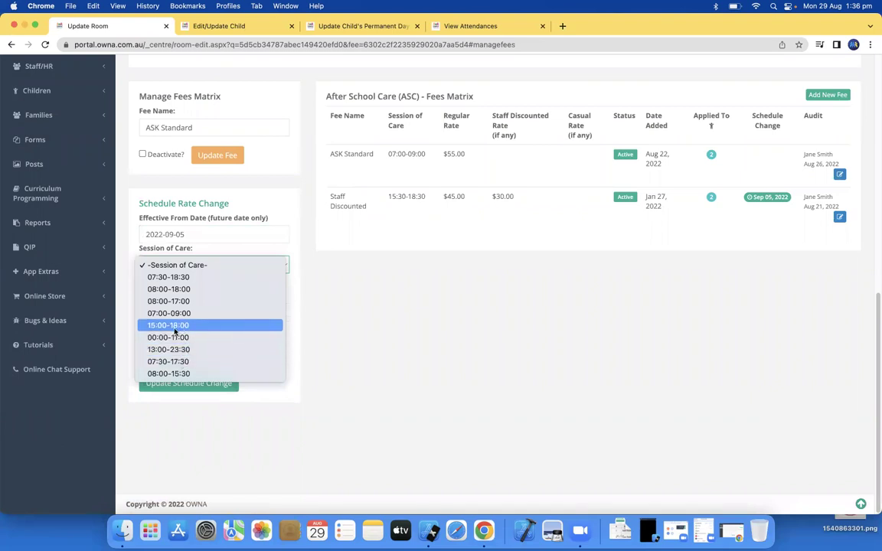
click(175, 326)
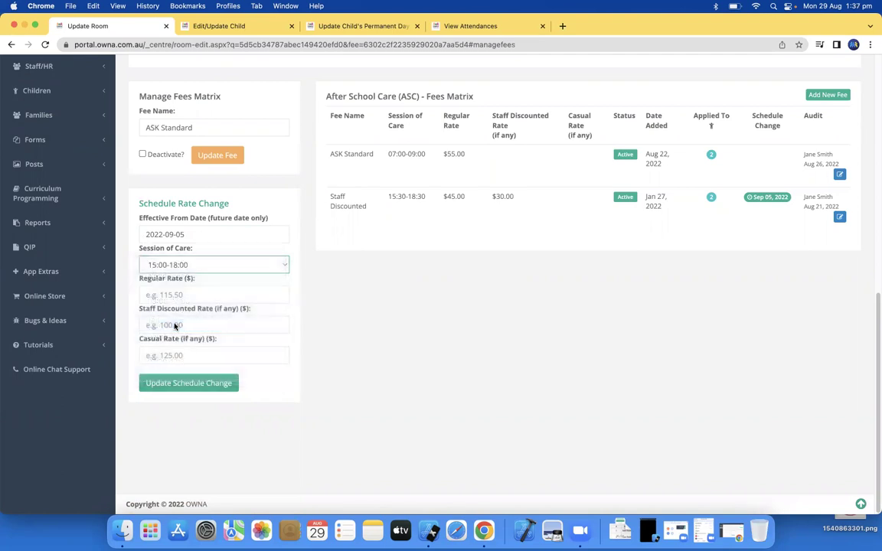
Check the child's After School Care fees in the enrolment history and return to the room's scheduled rate change form.
click(180, 294)
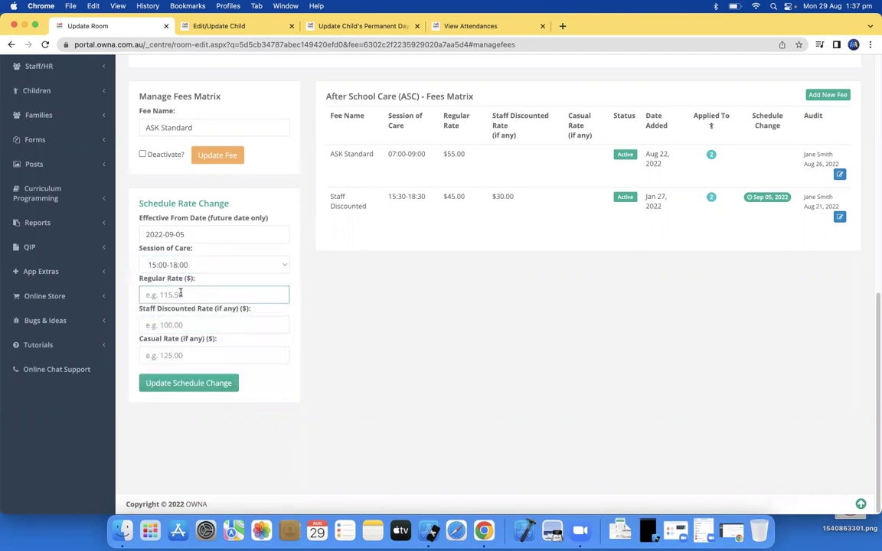
click(218, 25)
click(353, 44)
click(328, 27)
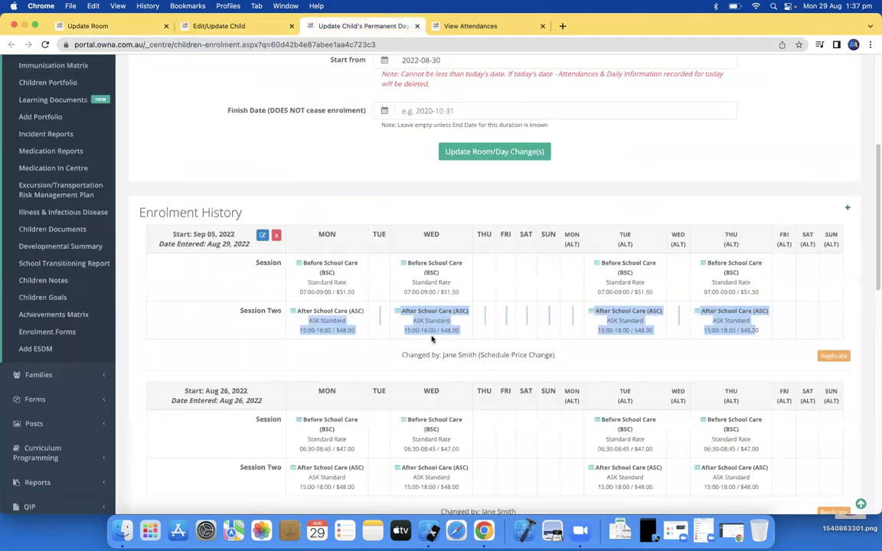
click(111, 27)
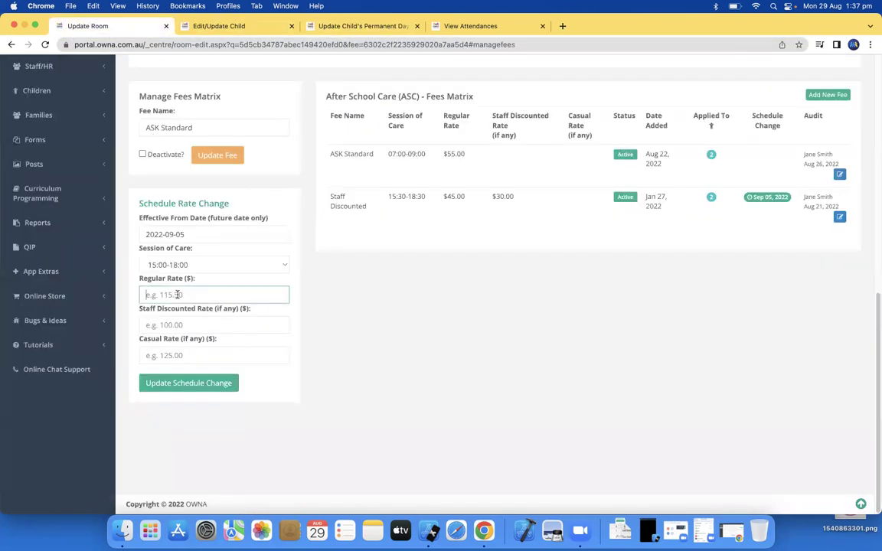
Set the ASK Standard scheduled change to a regular rate of 51 and a casual rate of 55, and save it.
text(51)
click(192, 355)
text(55)
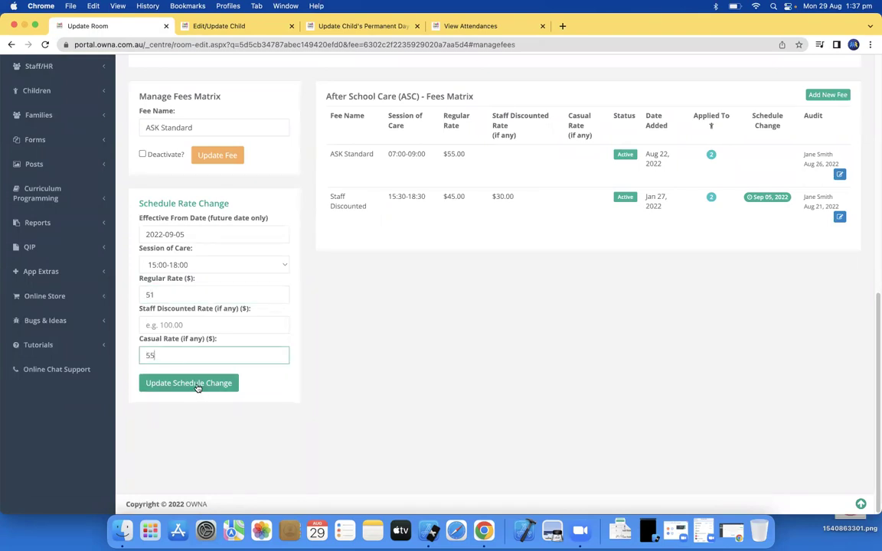
click(198, 386)
Reload the child's permanent days page and examine the BSC and ASC session fees in the enrolment history entry starting Sep 05, 2022.
click(253, 28)
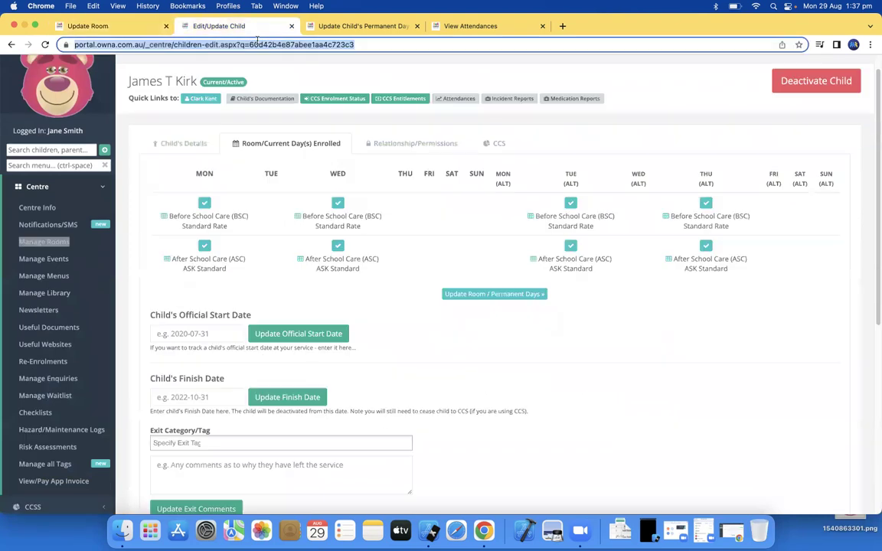
click(348, 26)
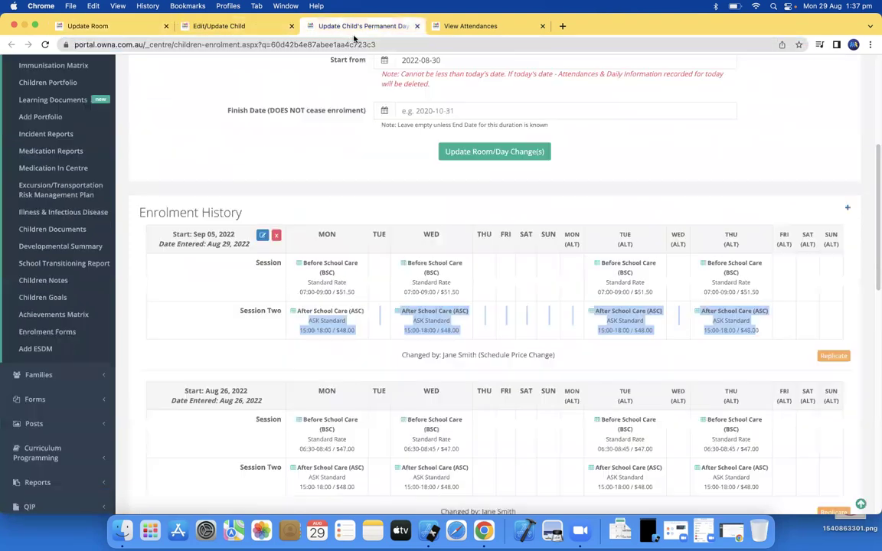
double_click(346, 330)
double_click(452, 330)
double_click(641, 330)
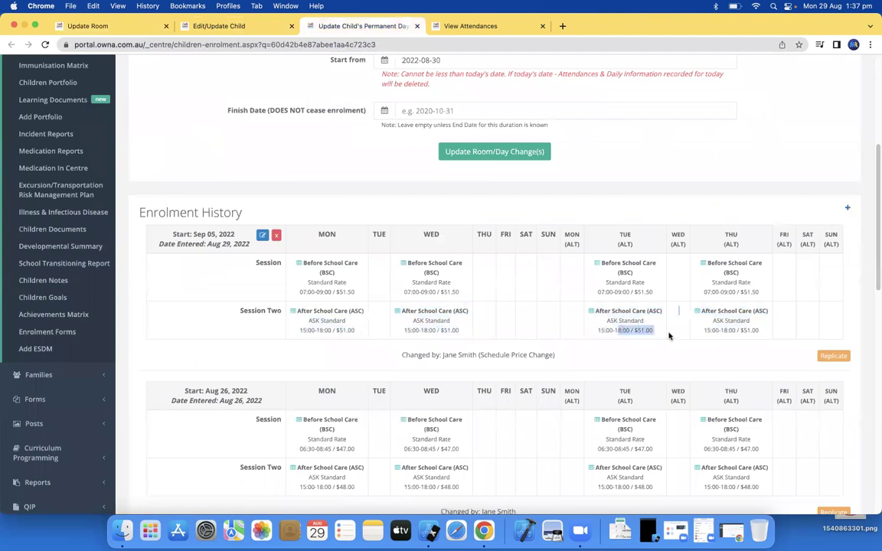
drag(720, 330, 758, 330)
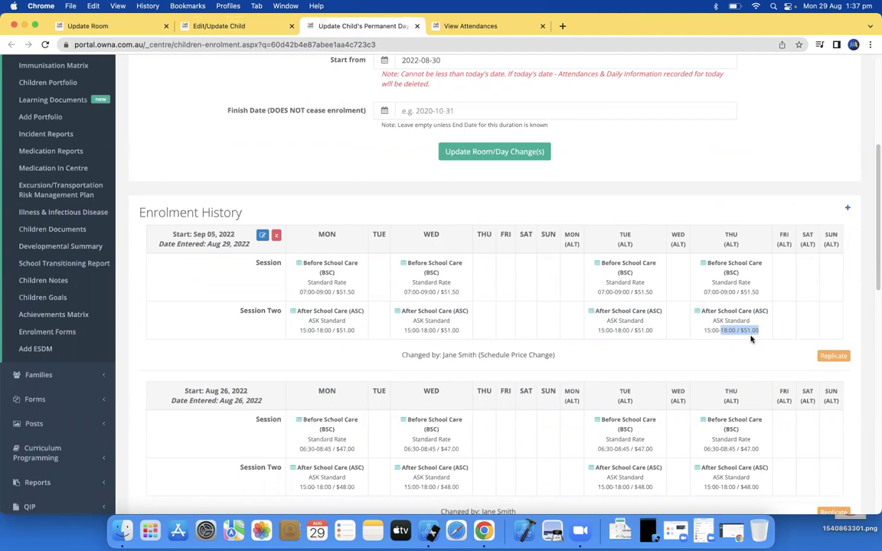
drag(401, 262, 754, 327)
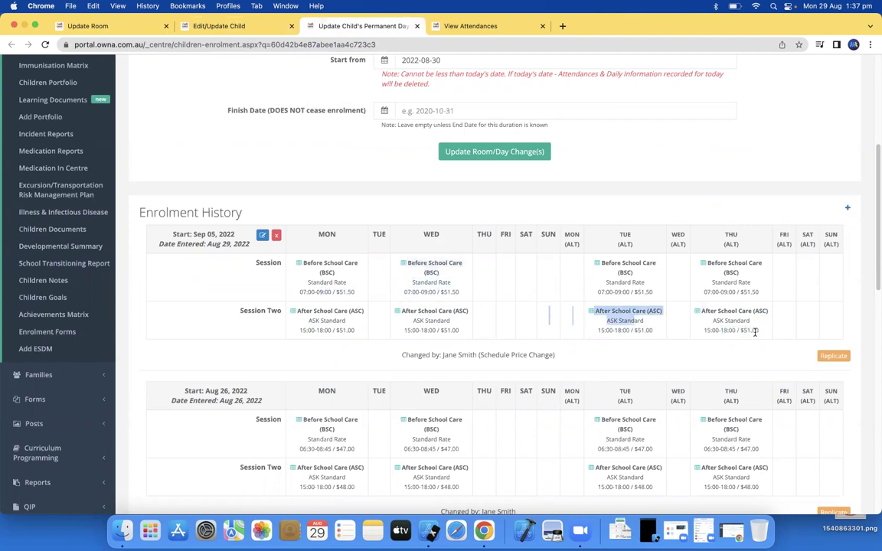
scroll(335, 255, up, 2)
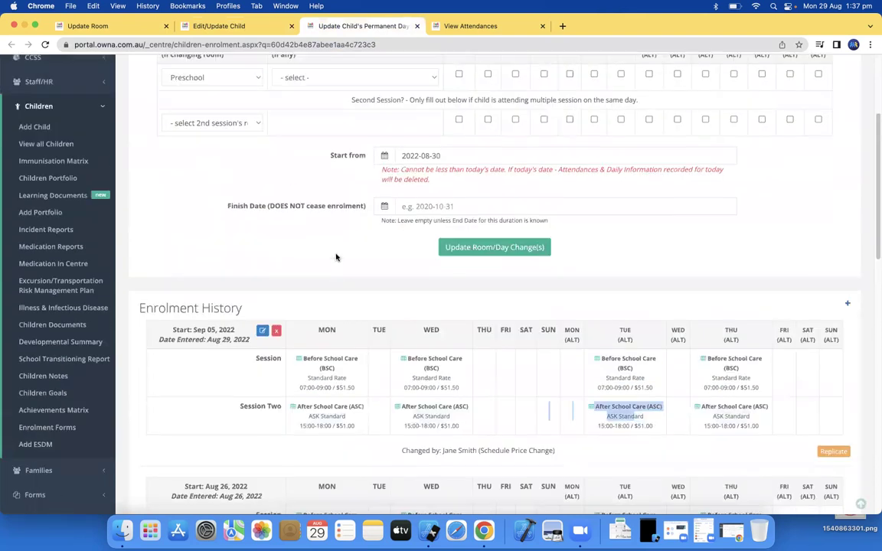
scroll(344, 373, down, 1)
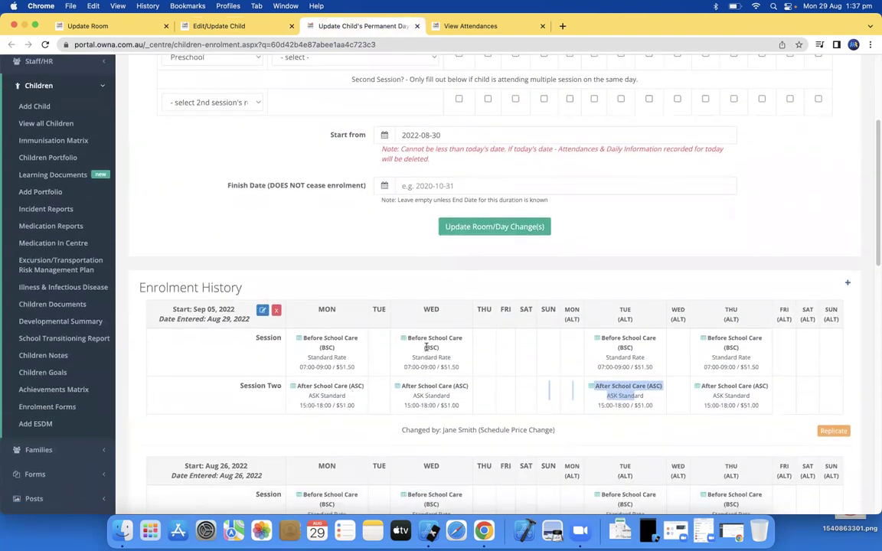
drag(406, 338, 465, 368)
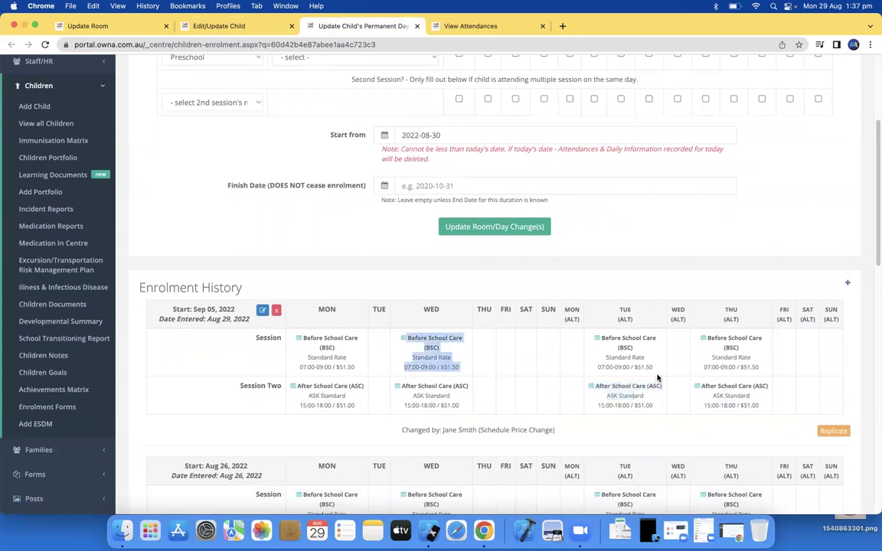
Change the ASK Standard scheduled regular rate to 50.50 and save the schedule change.
click(94, 27)
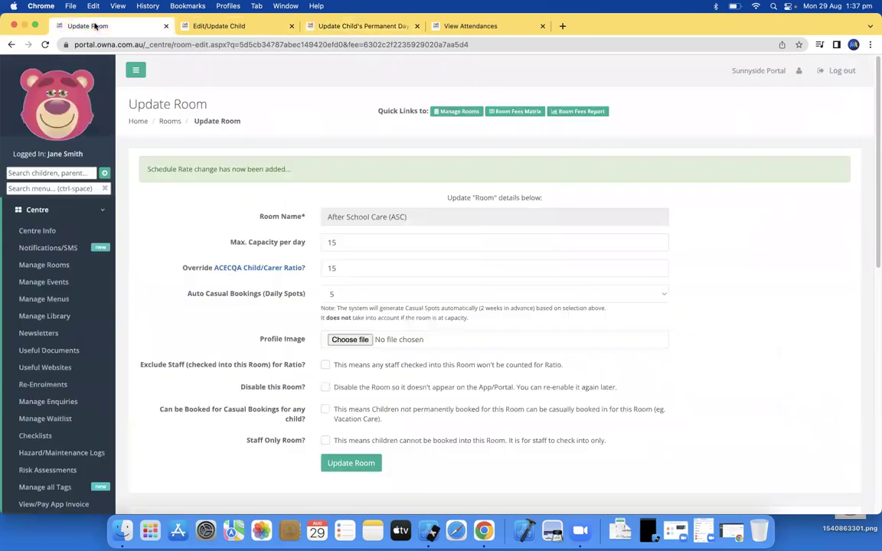
scroll(323, 355, down, 15)
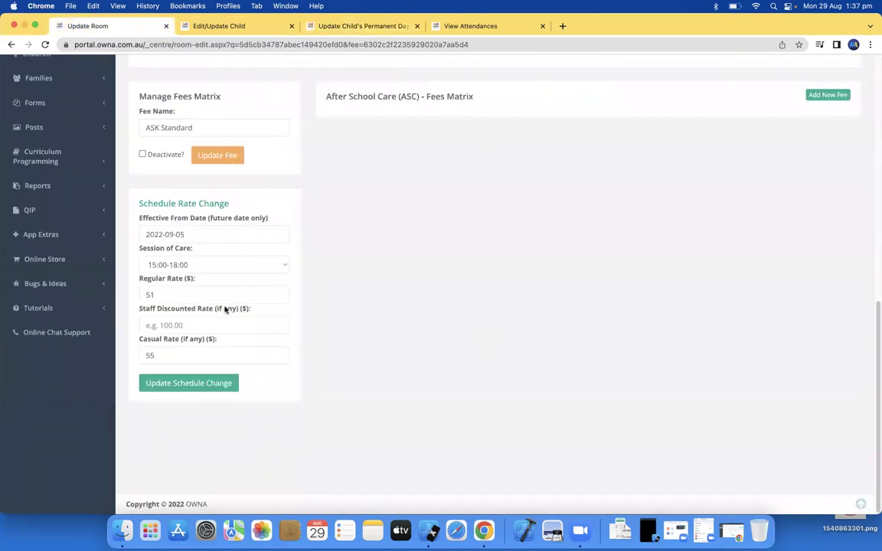
click(172, 290)
key(BackSpace)
text(0.00)
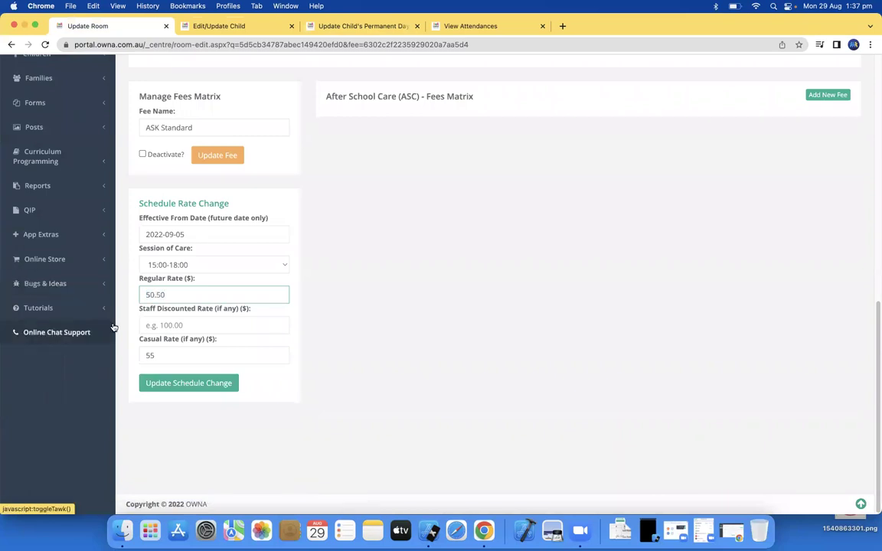
click(175, 385)
Refresh the child's permanent days page and check the Session Two After School Care fees in the entry starting Sep 05, 2022.
click(222, 26)
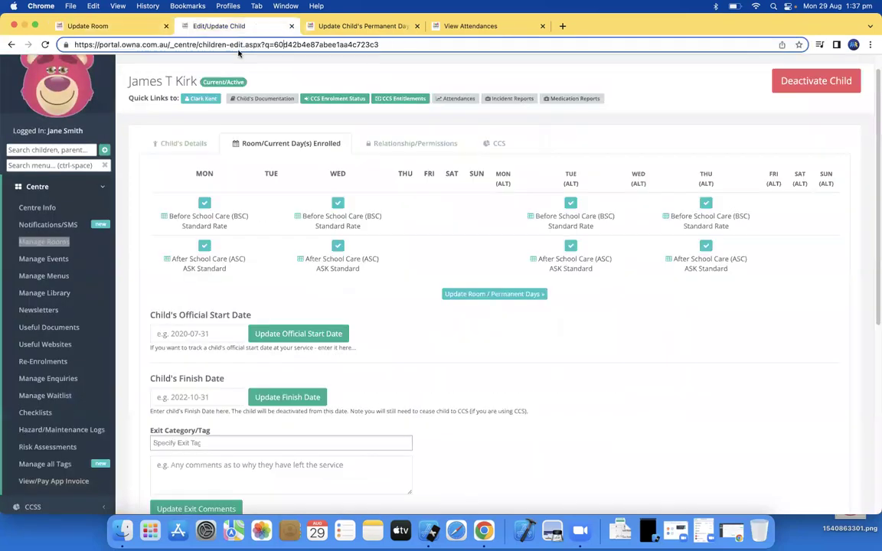
click(366, 30)
click(360, 44)
key(Return)
drag(337, 247, 762, 256)
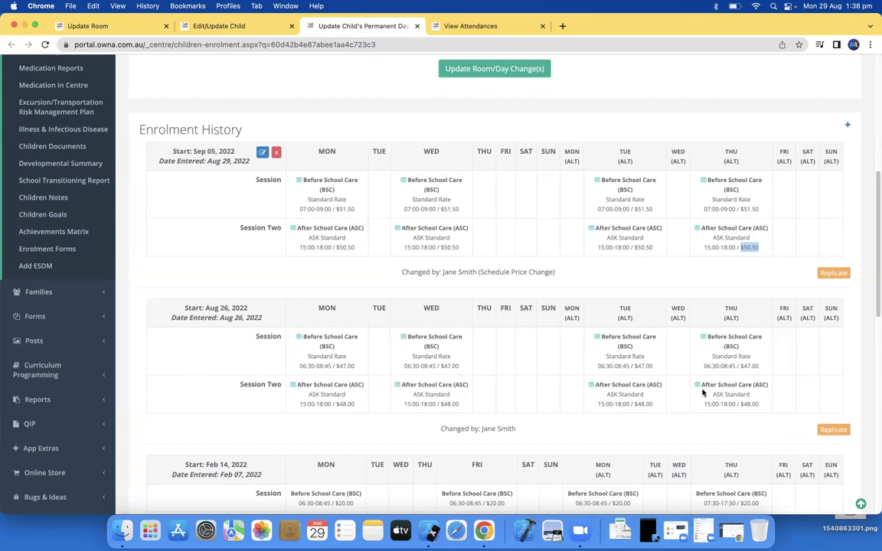
Switch to the attendances report and look through the children's attendance list for 2022-08-29.
click(472, 25)
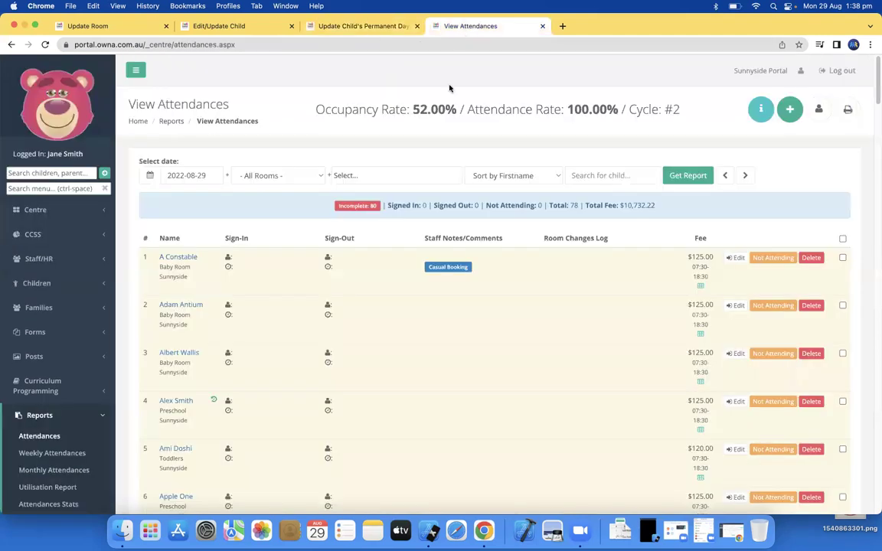
scroll(589, 201, down, 20)
scroll(587, 190, down, 20)
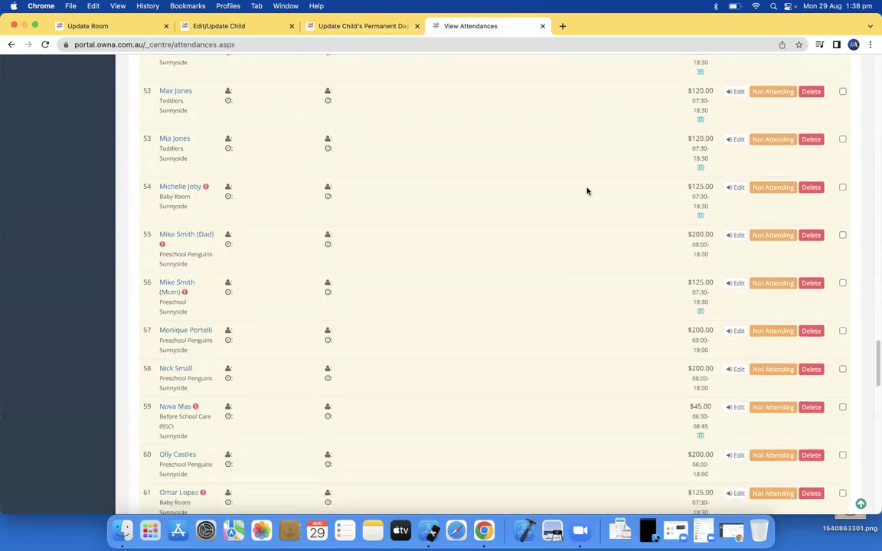
scroll(594, 182, up, 20)
scroll(602, 187, up, 3)
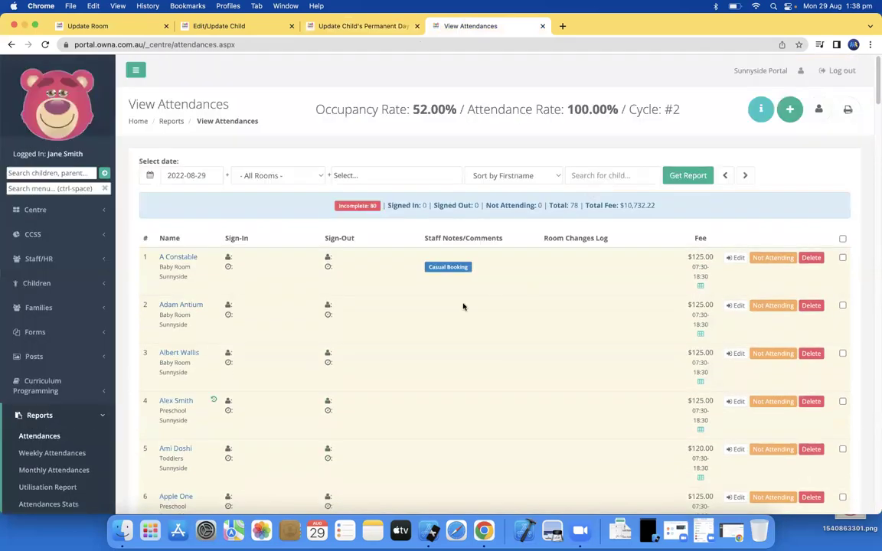
Update the attendance of the second child in the list with a 09:00 sign-in and a 12:00 sign-out.
click(734, 305)
click(352, 168)
text(09:00)
click(502, 164)
text(12:0)
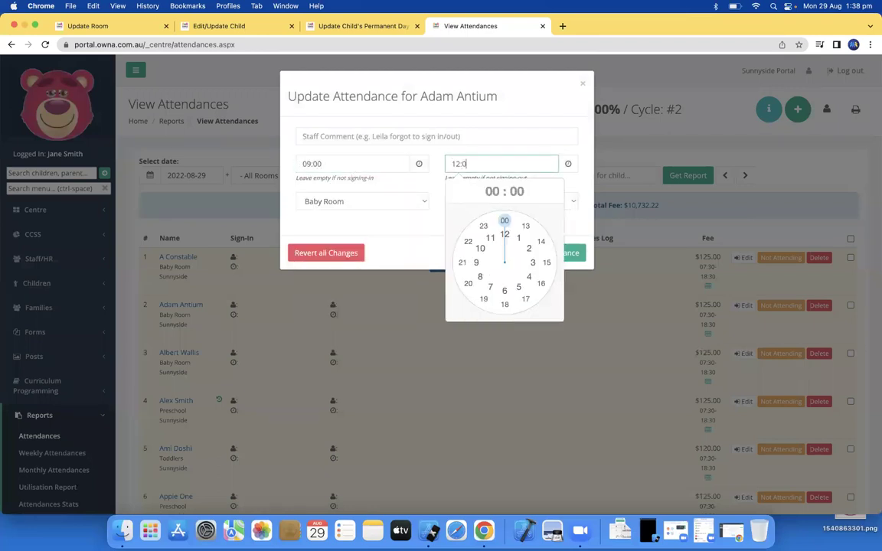
text(0)
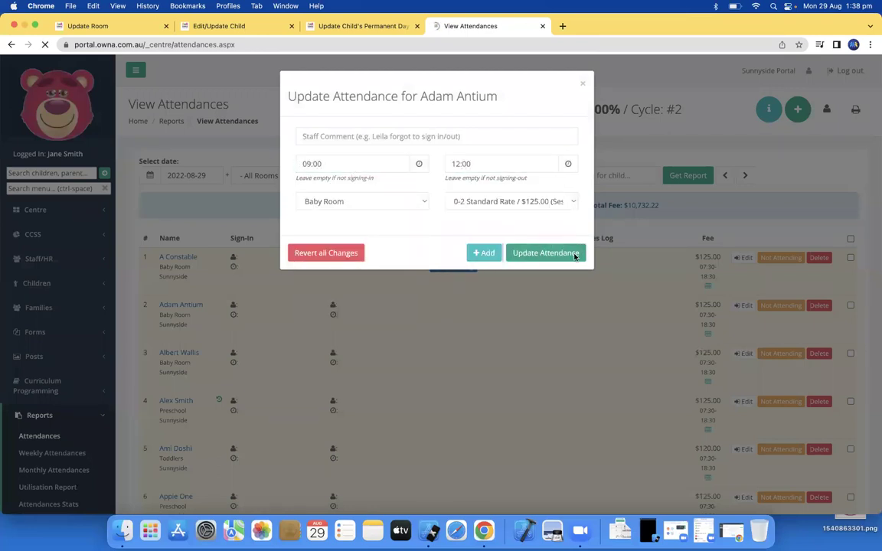
click(575, 251)
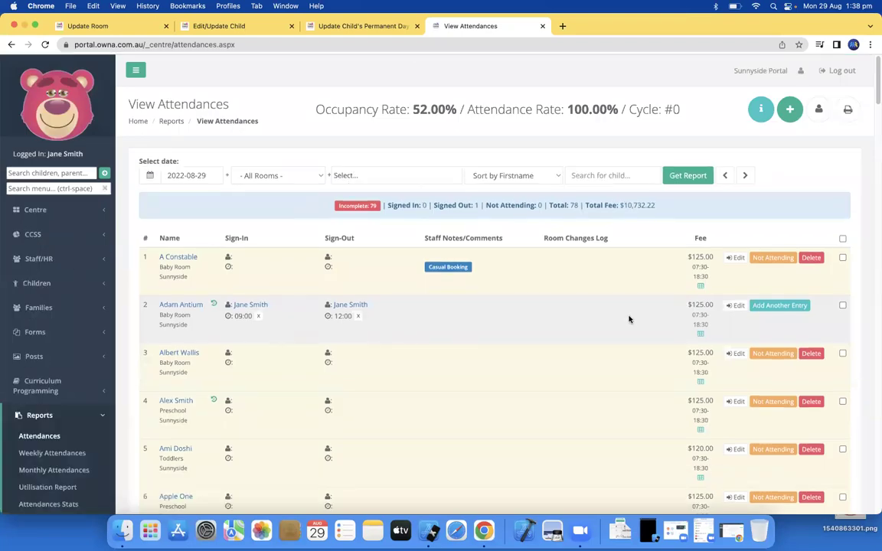
Add another attendance entry for the child signed in at 09:00 and out at 12:00, confirming the addition.
click(779, 306)
key(Return)
scroll(710, 268, down, 3)
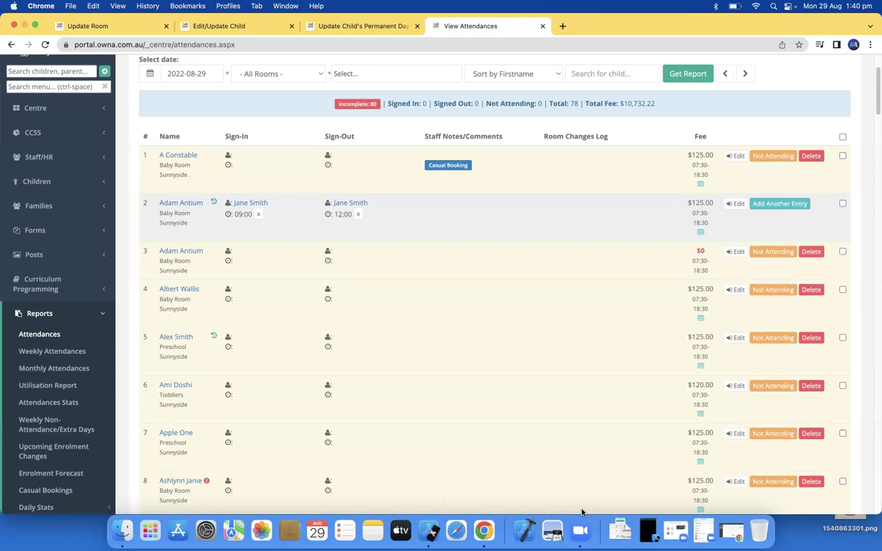
Switch to the Incognito browser window showing the Sydney ELC Portal.
key(super+Tab)
key(super+Tab)
key(super+Tab)
key(super+Tab)
click(731, 531)
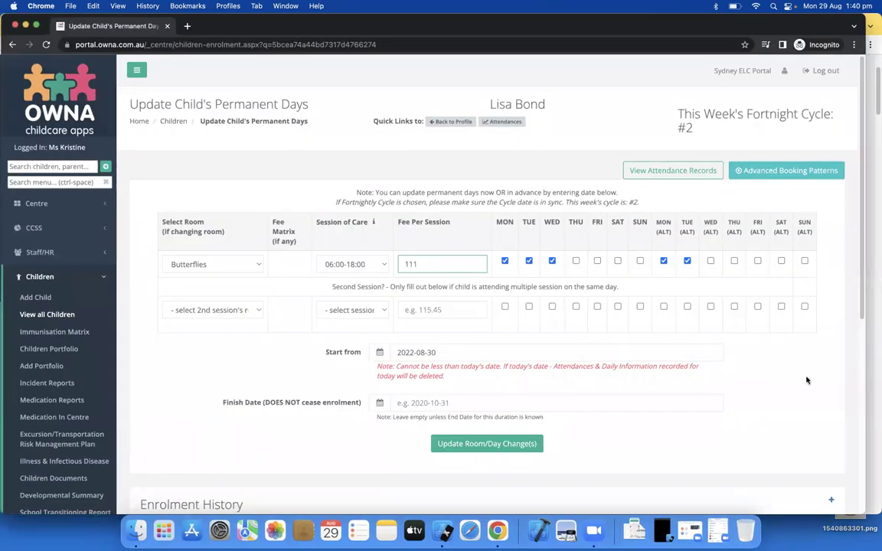
Go to the families' accounts list and open the details of the only listed family account.
click(34, 279)
click(61, 301)
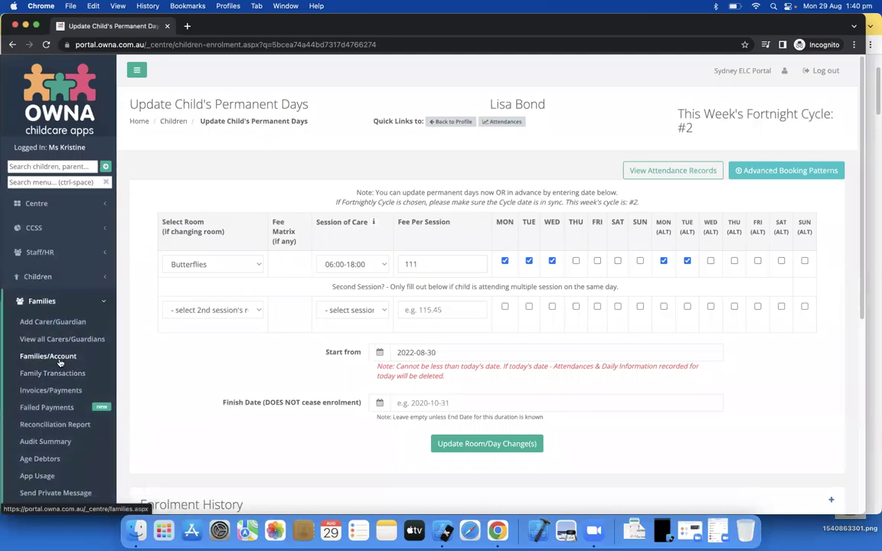
click(60, 360)
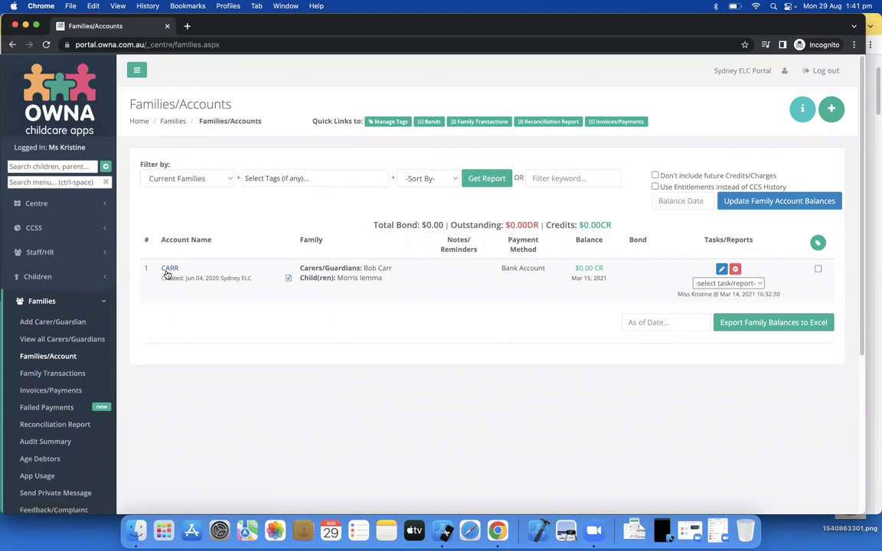
drag(169, 273, 165, 273)
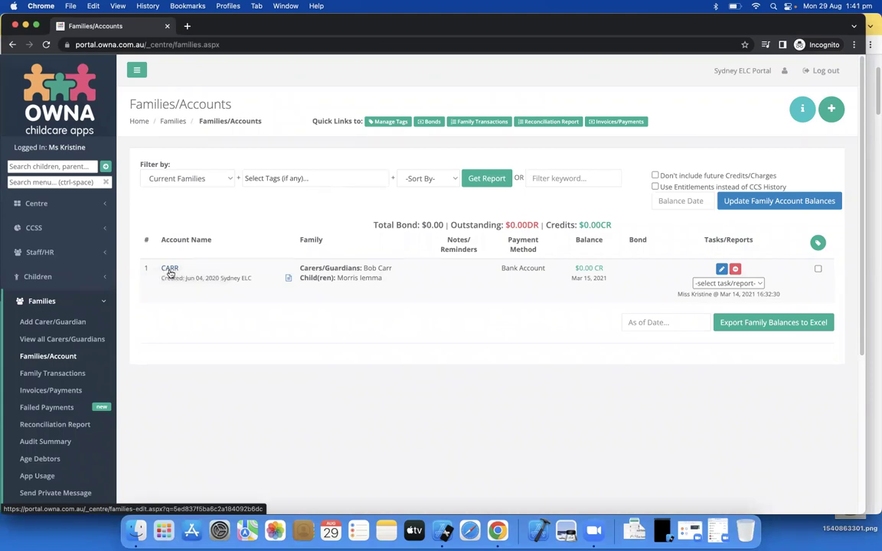
click(167, 273)
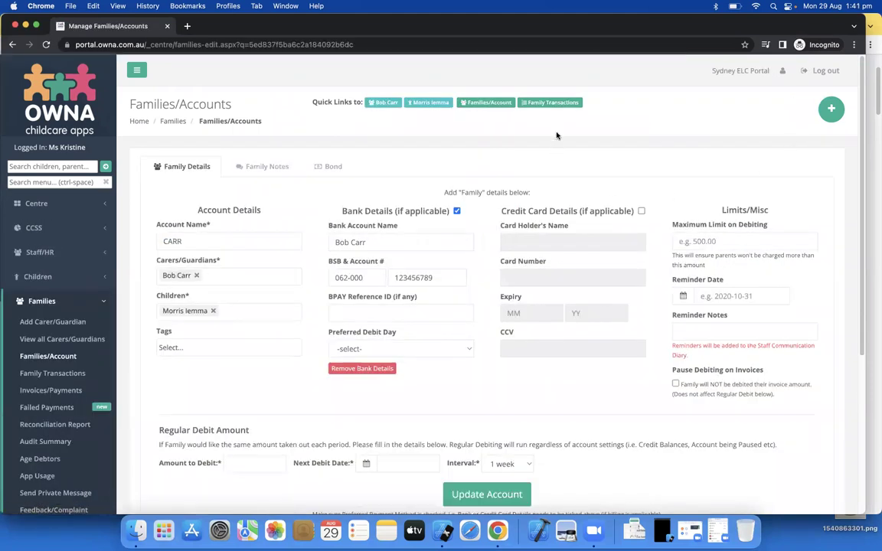
Open the family's transaction statement, looking at the page for adding multiple transactions and returning to the statement.
click(557, 103)
click(763, 165)
click(12, 44)
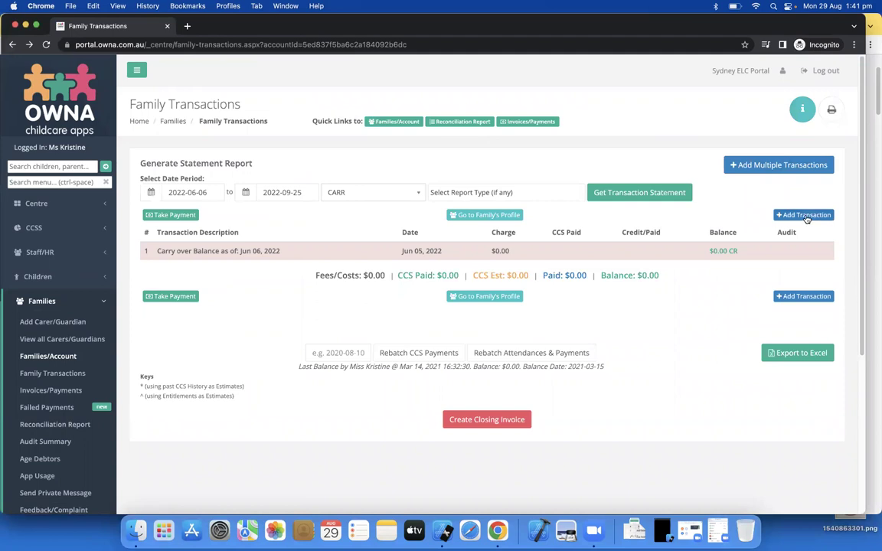
Start a new transaction on the family's statement, compare the credit and debit forms, and set it to Add Debit.
click(806, 217)
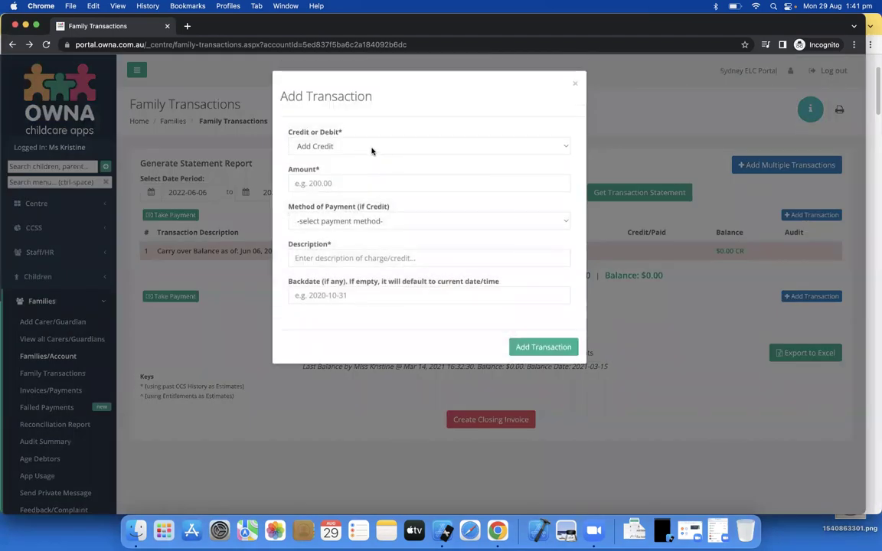
click(337, 144)
click(339, 159)
click(338, 152)
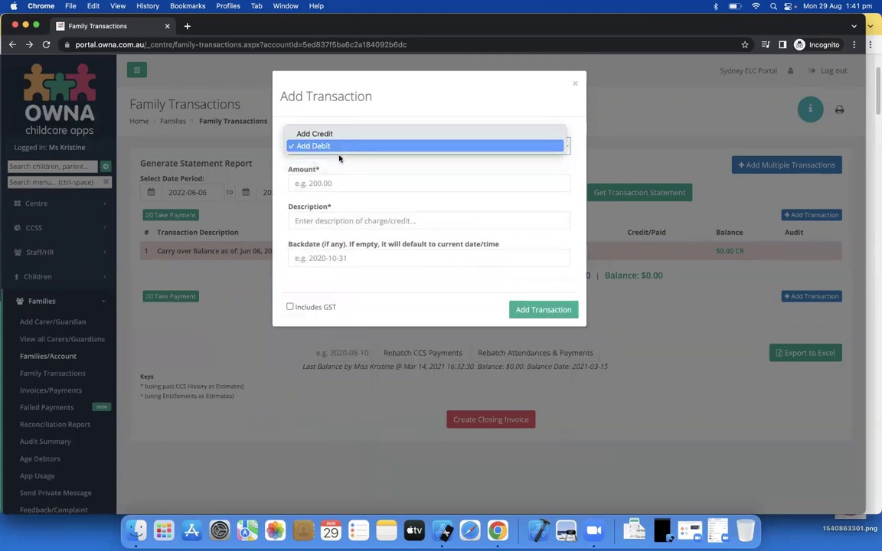
click(330, 136)
click(353, 186)
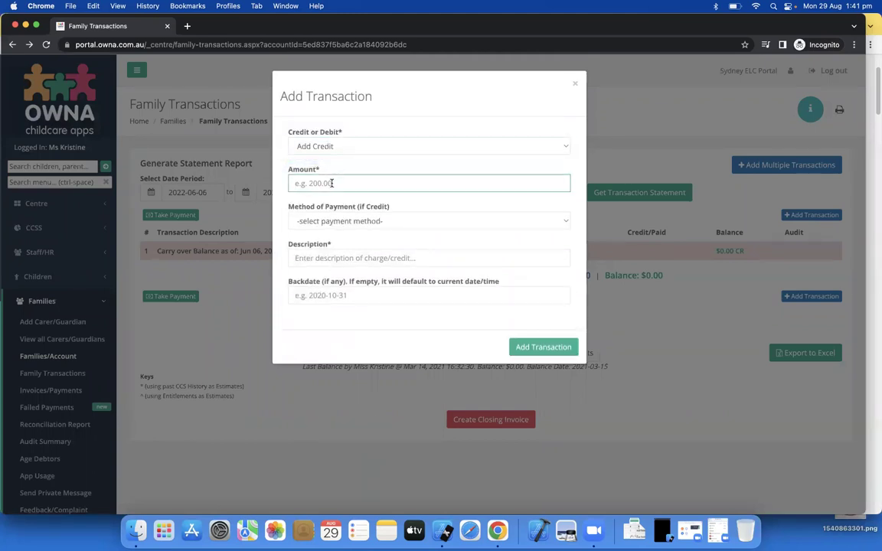
click(320, 142)
click(305, 158)
Enter an amount of 15.00 with the description Hat Fee, leave the backdate empty, and add the debit transaction.
text(1500)
key(Tab)
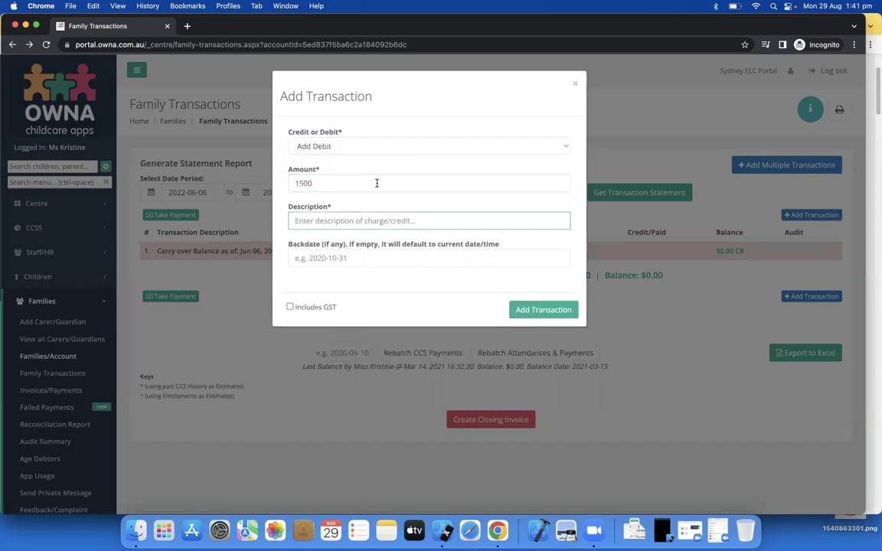
click(303, 183)
text(.)
click(323, 222)
text(Hat Fee)
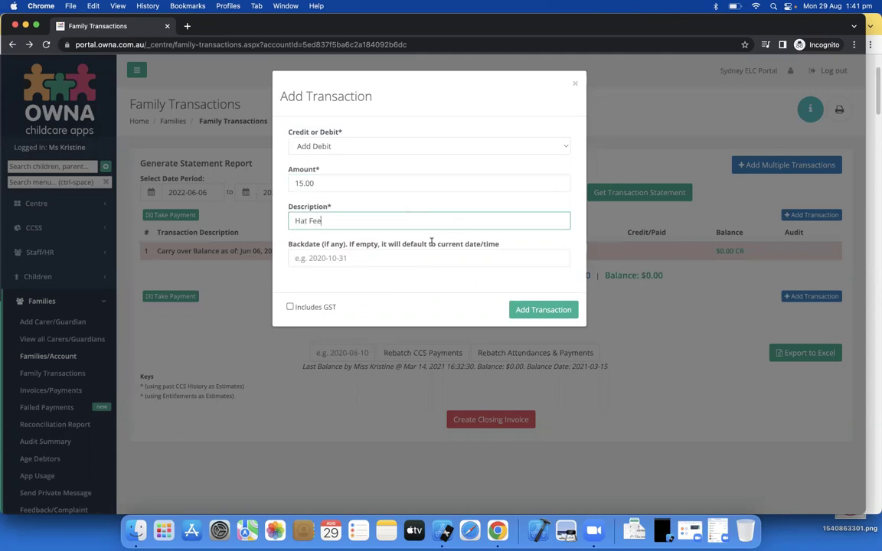
click(352, 258)
click(310, 316)
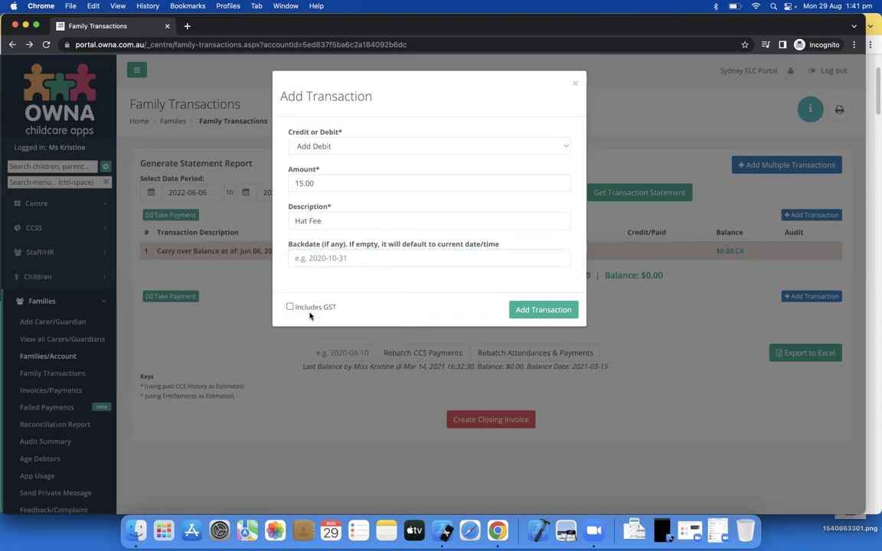
click(538, 314)
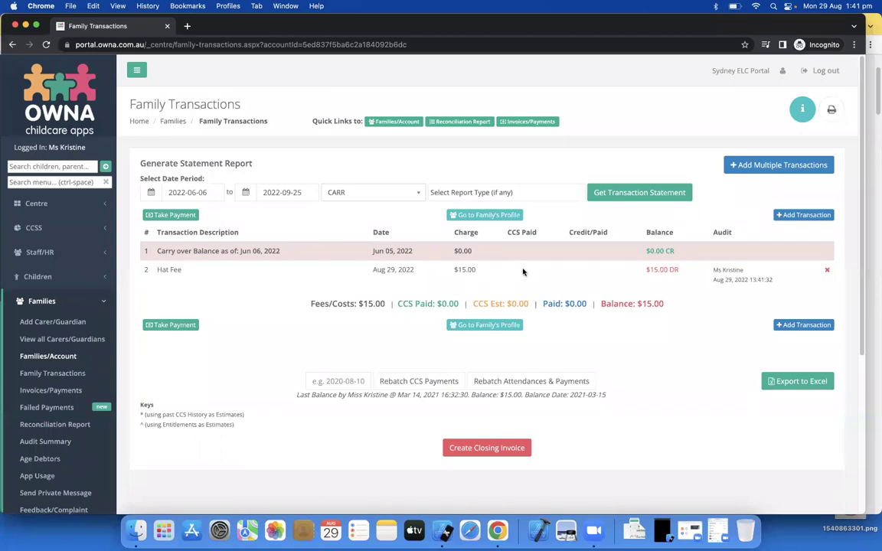
click(805, 215)
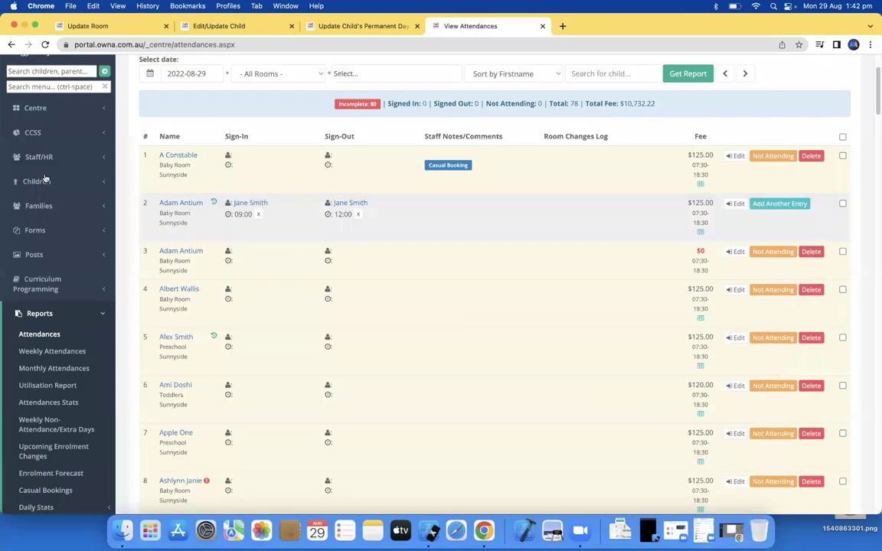
In the Sunnyside Portal, open the CCSS activation details and examine the billing structure option requiring transaction items for added transactions.
scroll(39, 180, up, 3)
click(34, 234)
click(50, 256)
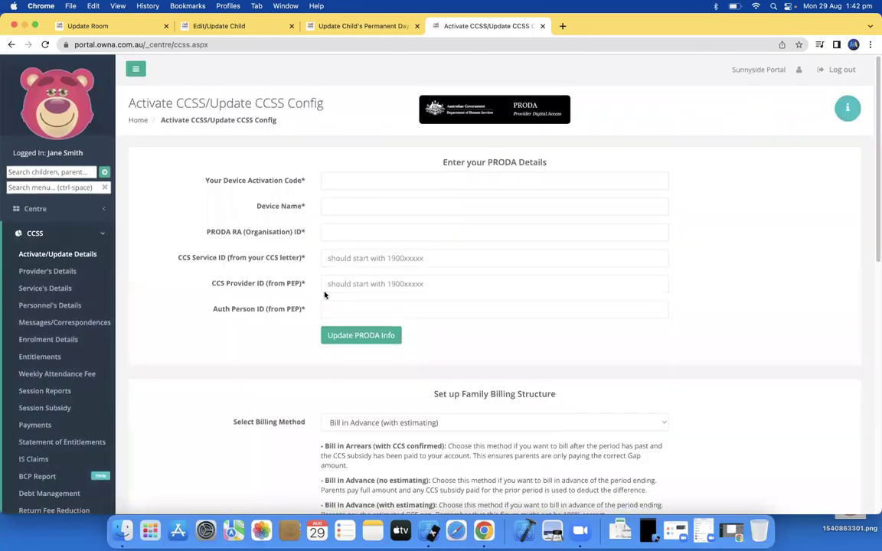
scroll(255, 300, down, 10)
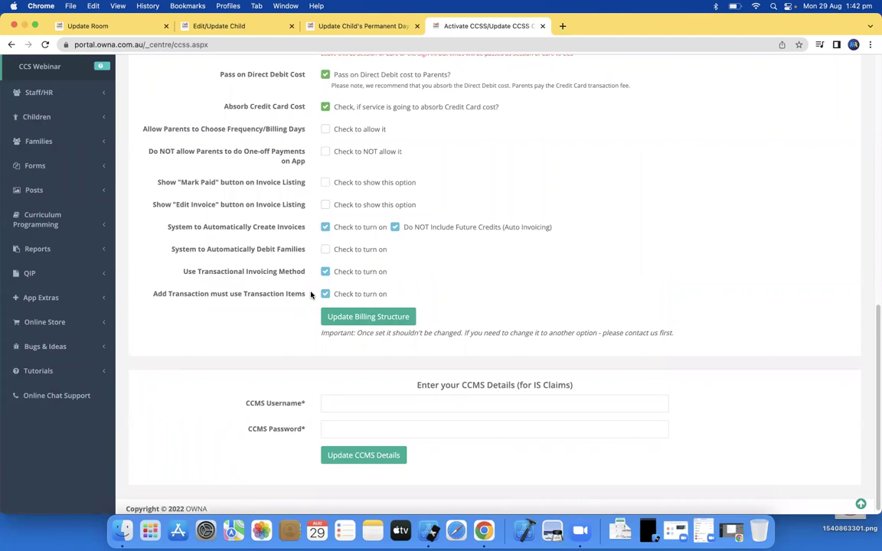
Open the family transactions page and generate the transaction statement for the first family account.
click(38, 141)
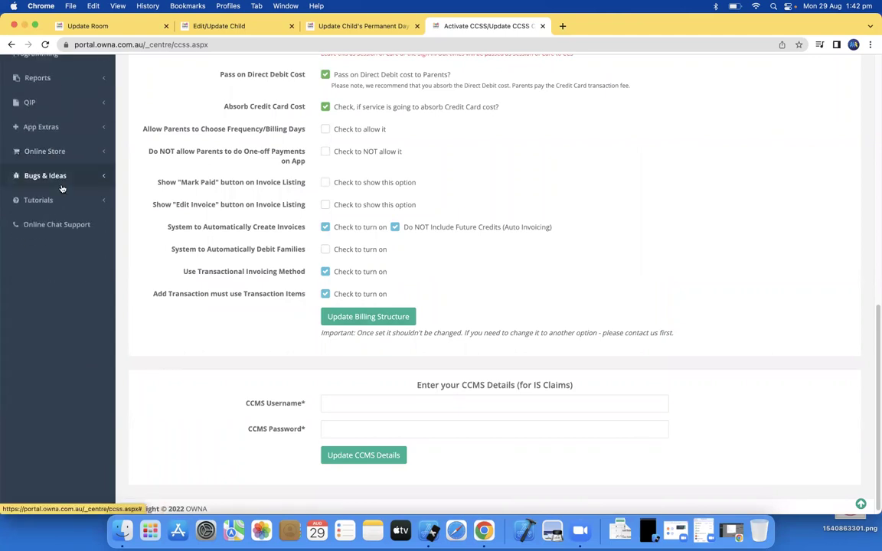
click(55, 191)
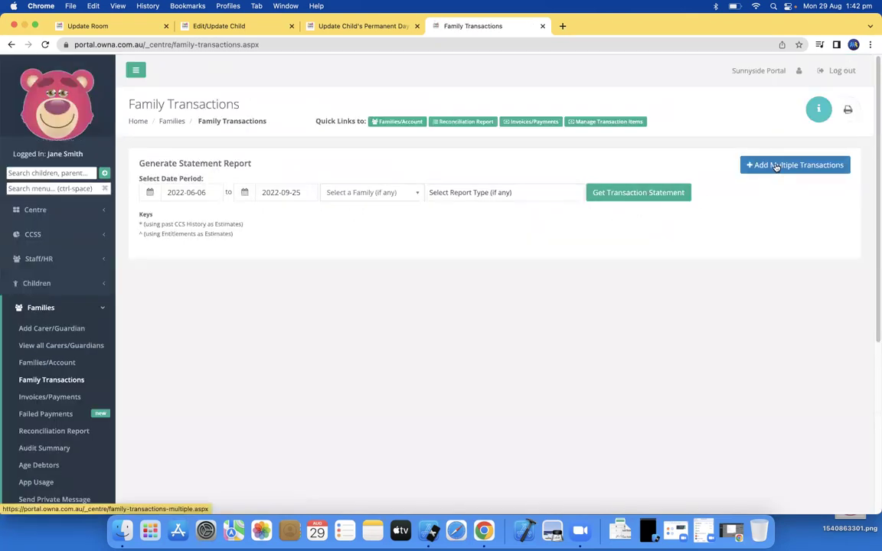
click(356, 194)
click(346, 228)
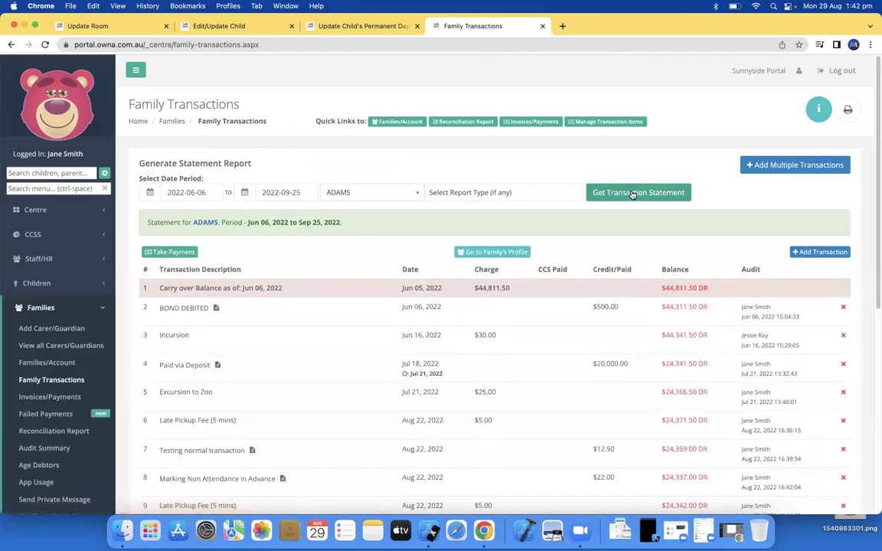
Add the transaction item Debit / Bus Run Pickup - $2.50 to the family's account without a backdate.
click(816, 253)
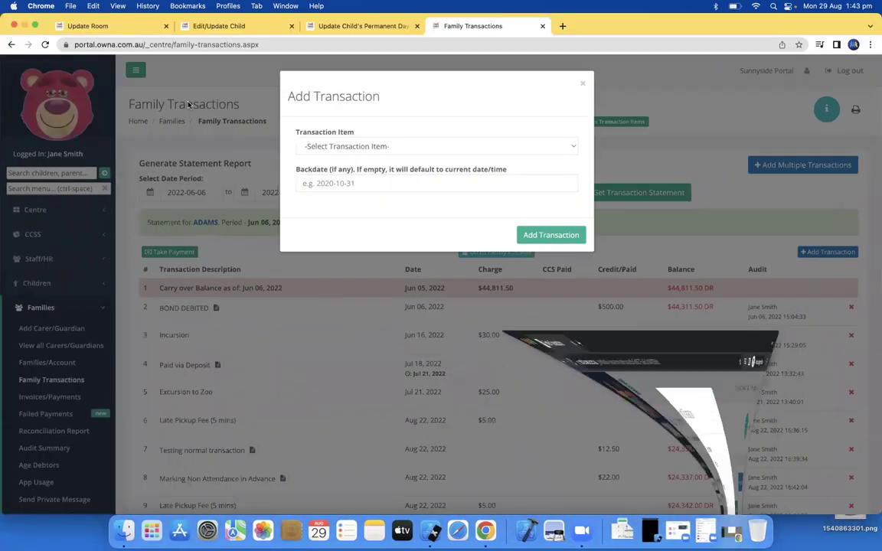
click(334, 145)
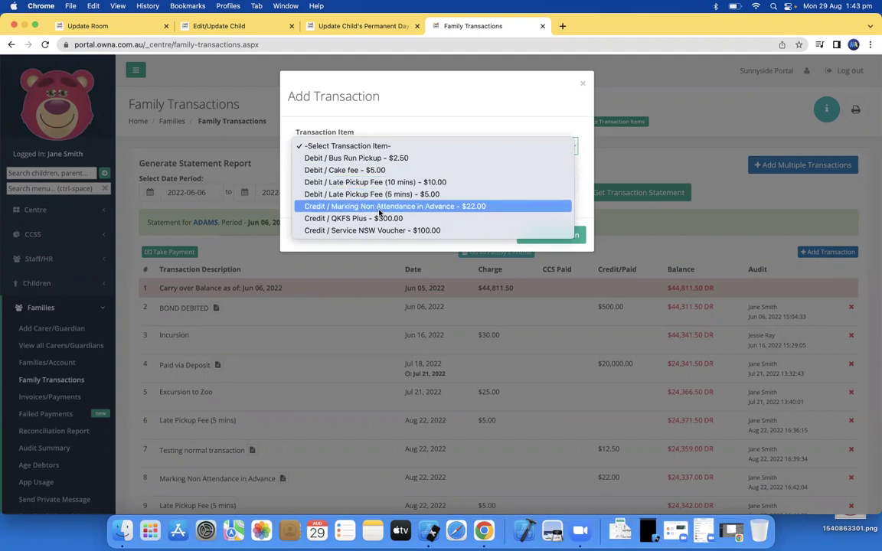
click(374, 159)
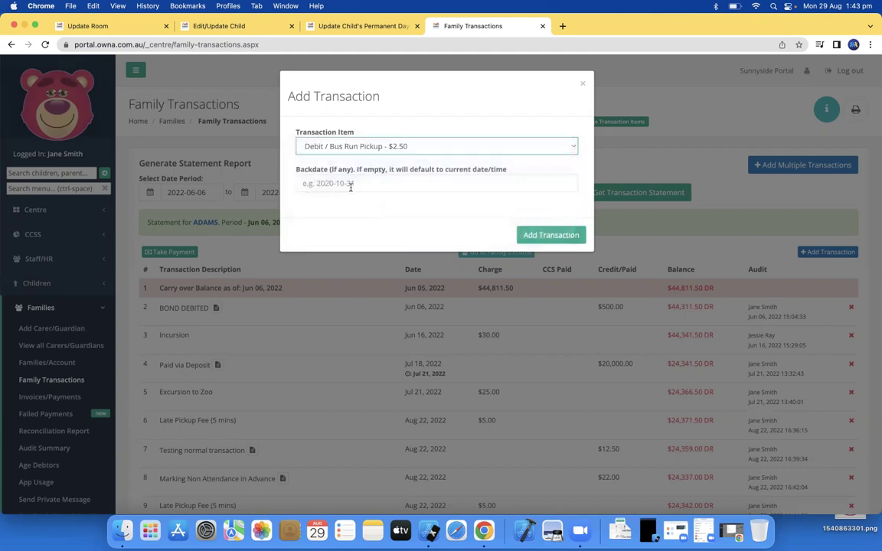
click(356, 183)
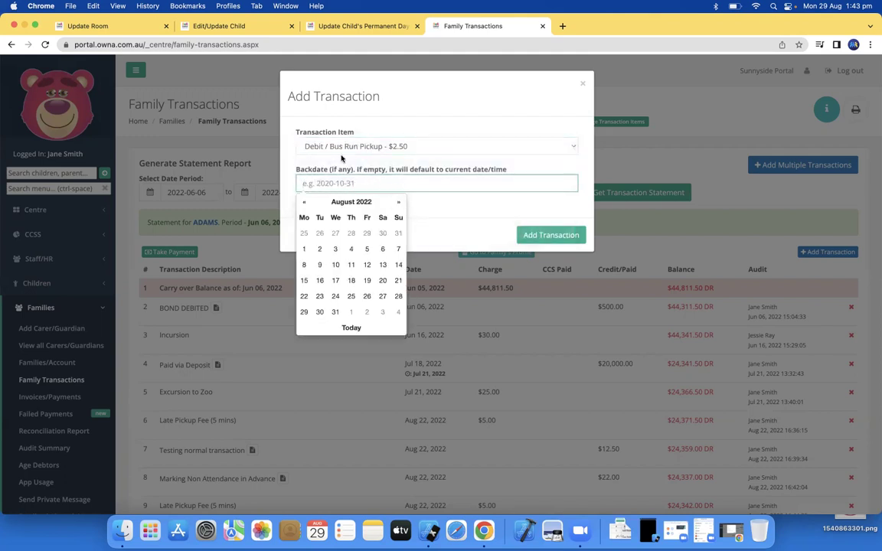
click(430, 221)
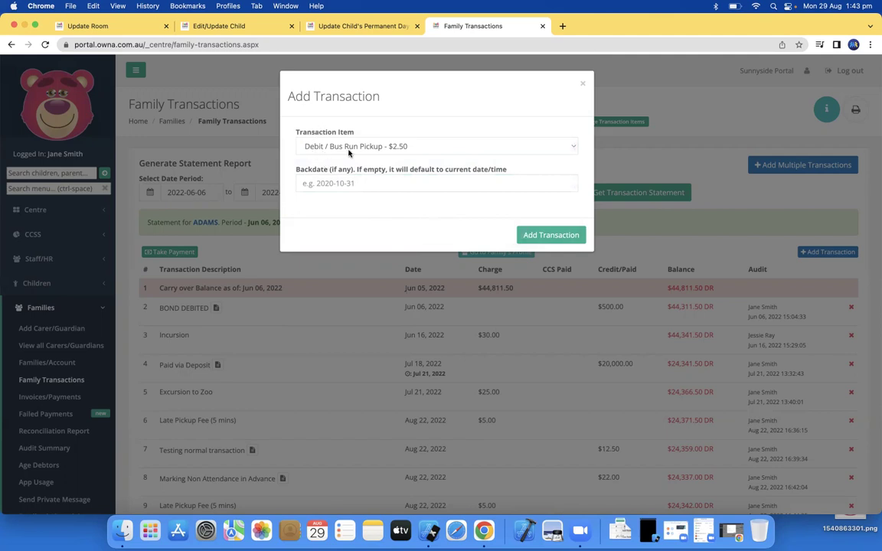
click(536, 235)
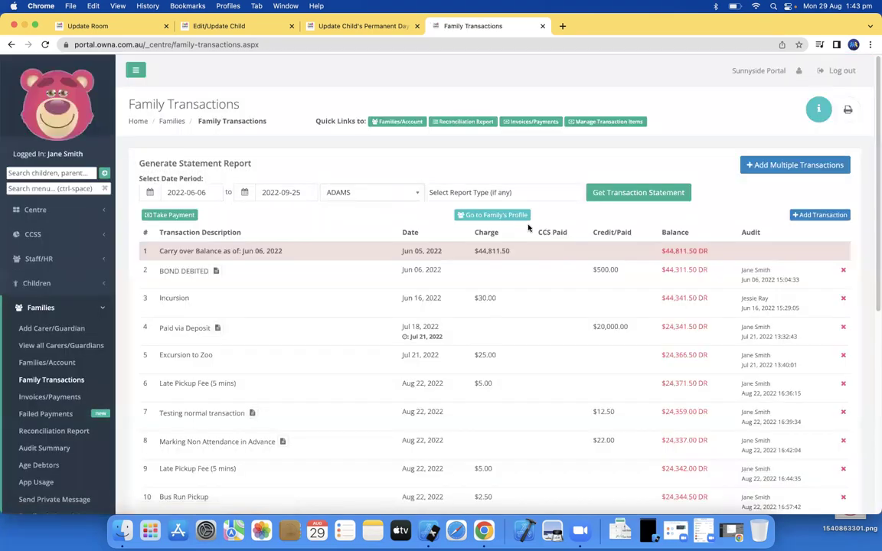
Examine the latest Bus Run Pickup row in the statement, including its charge and audit timestamp.
scroll(555, 245, down, 5)
drag(177, 281, 511, 258)
drag(189, 282, 562, 288)
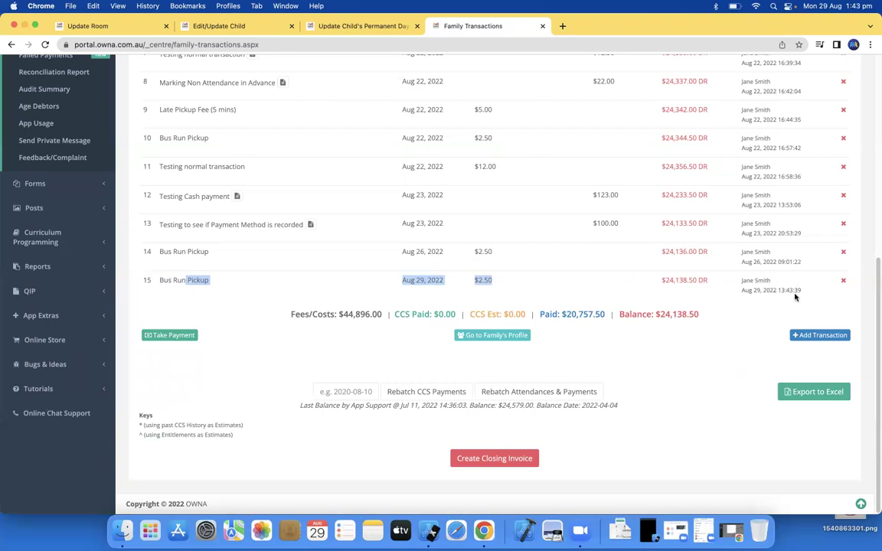
drag(800, 291, 783, 292)
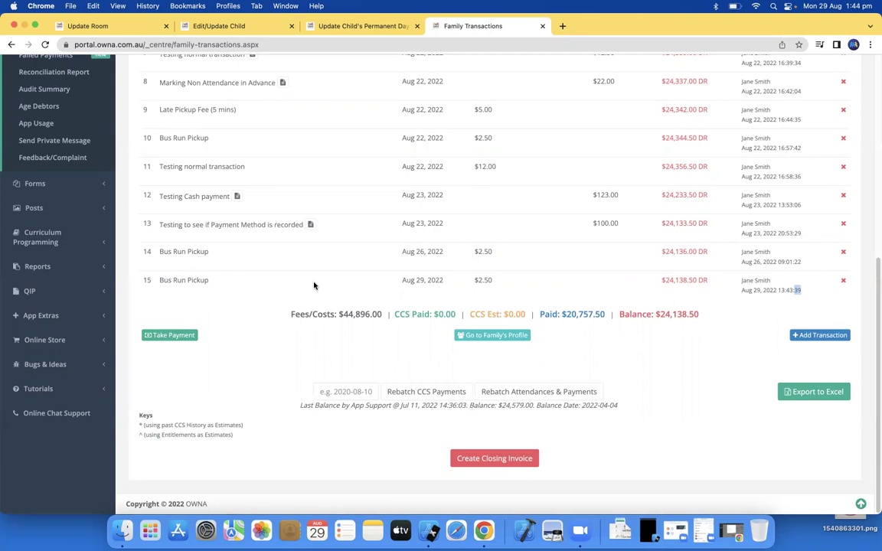
scroll(317, 277, up, 5)
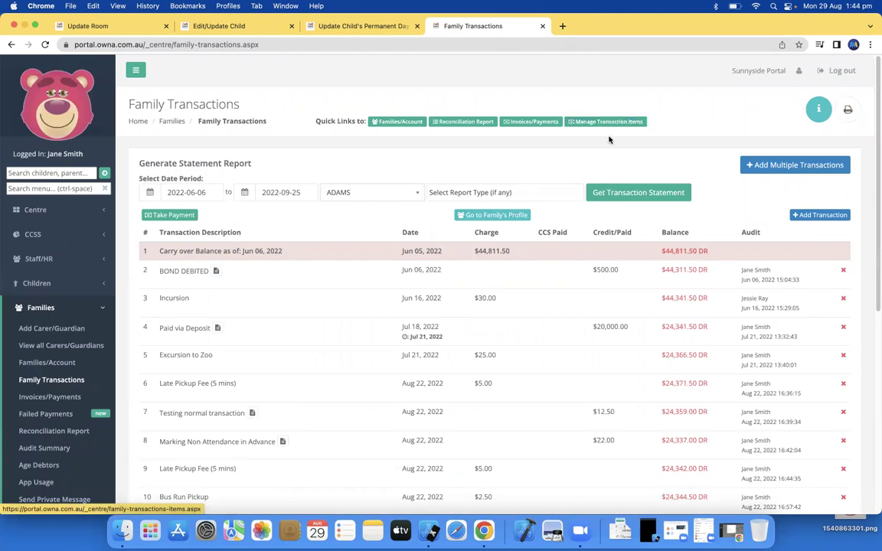
Find the logged-in staff member in the staff list by first name and open their details.
click(46, 259)
click(43, 280)
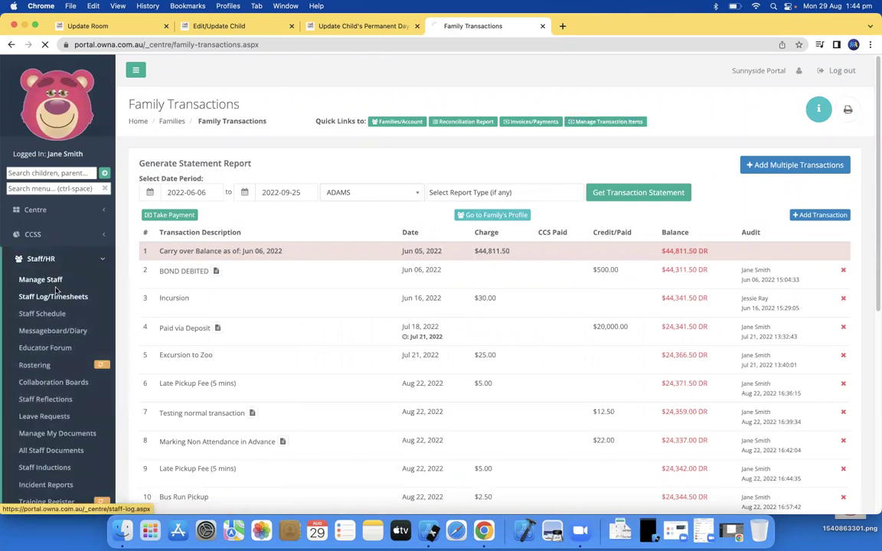
click(465, 166)
text(jane)
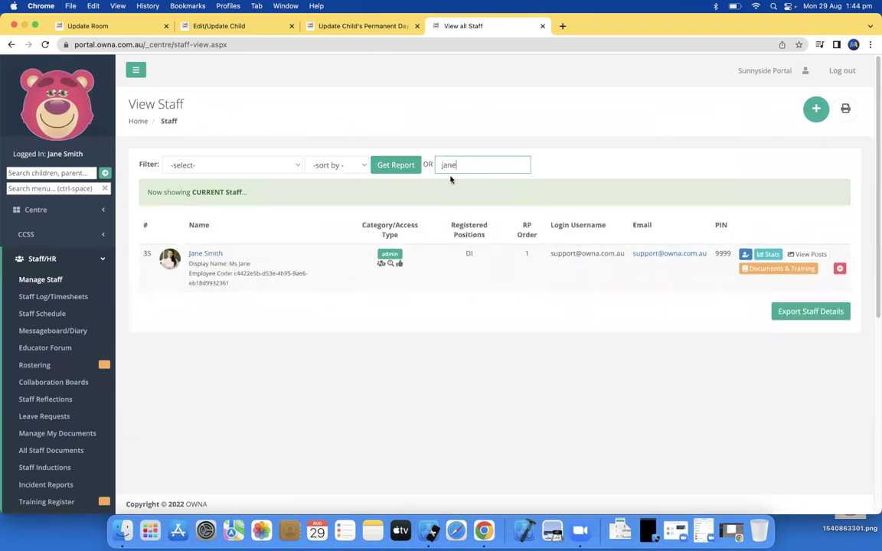
click(200, 256)
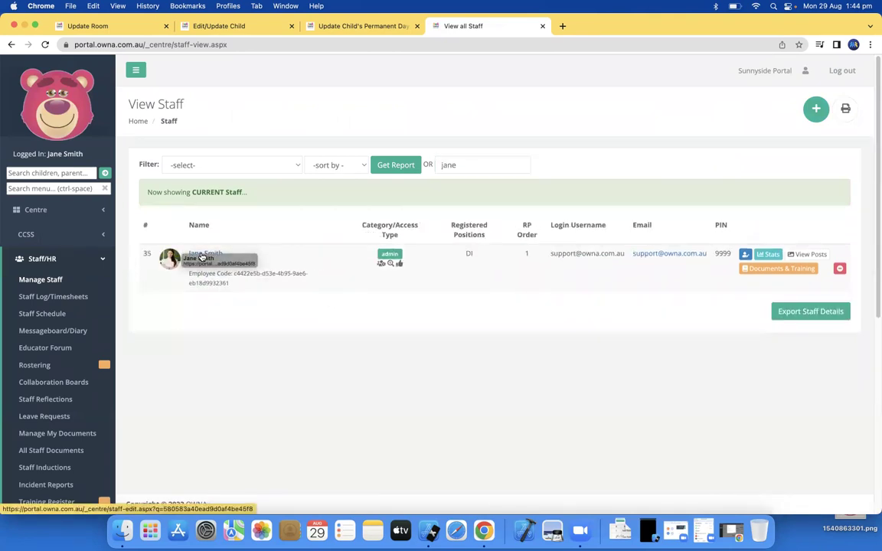
click(202, 255)
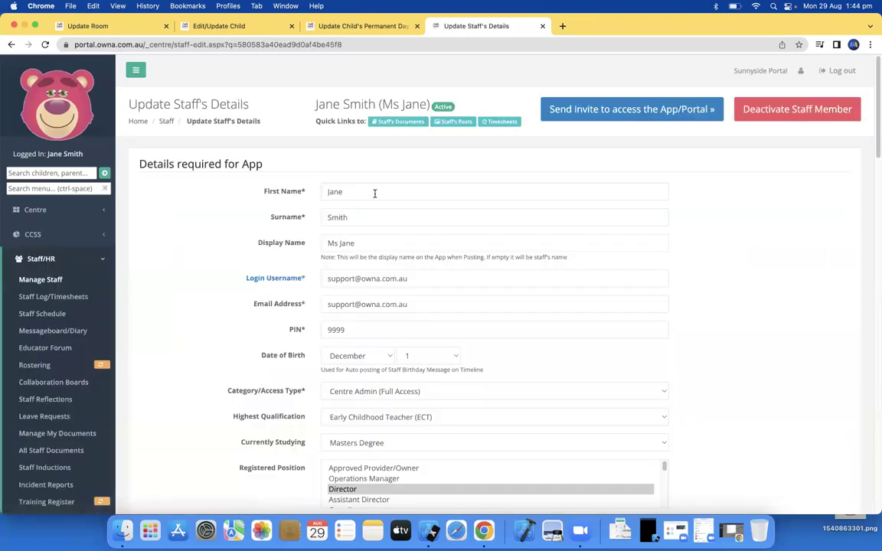
Examine the staff member's Access & Permissions, in particular the Can Manage Transaction Fee Items setting.
scroll(360, 222, down, 10)
scroll(349, 230, down, 5)
scroll(344, 245, up, 6)
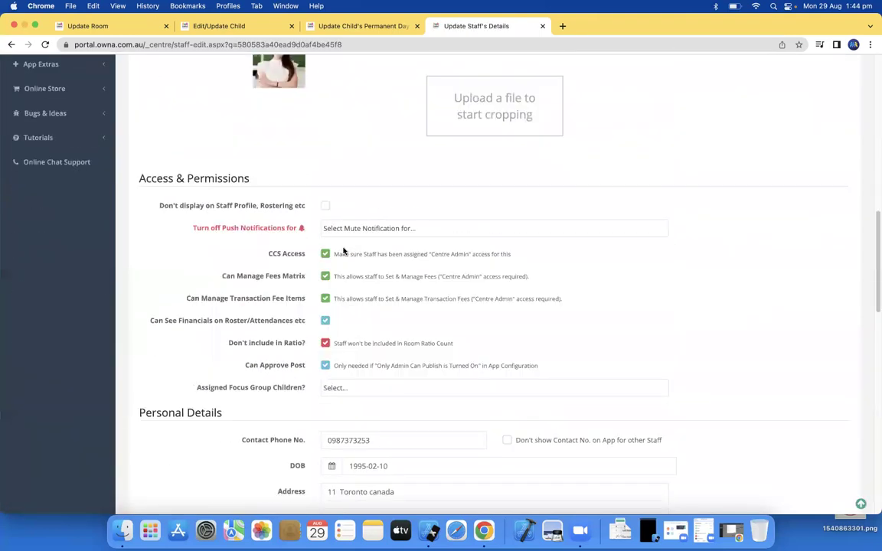
drag(208, 300, 314, 304)
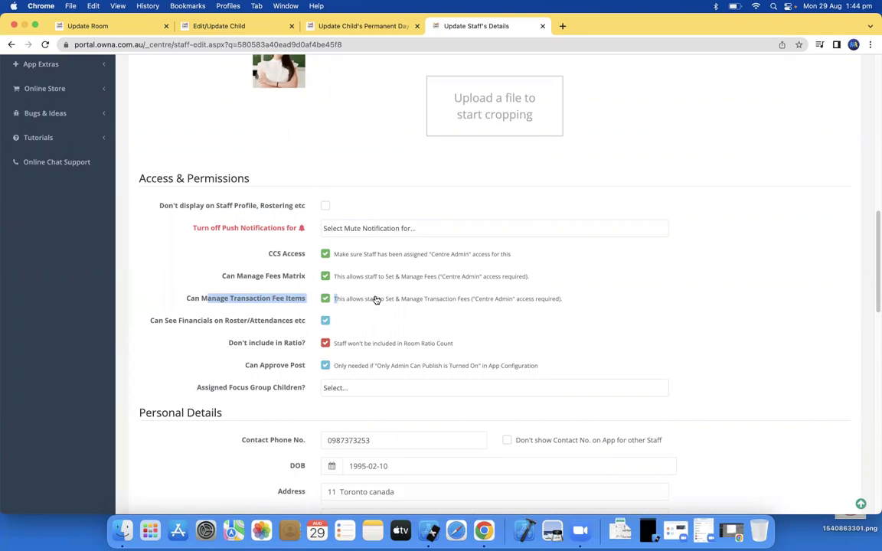
scroll(297, 88, up, 10)
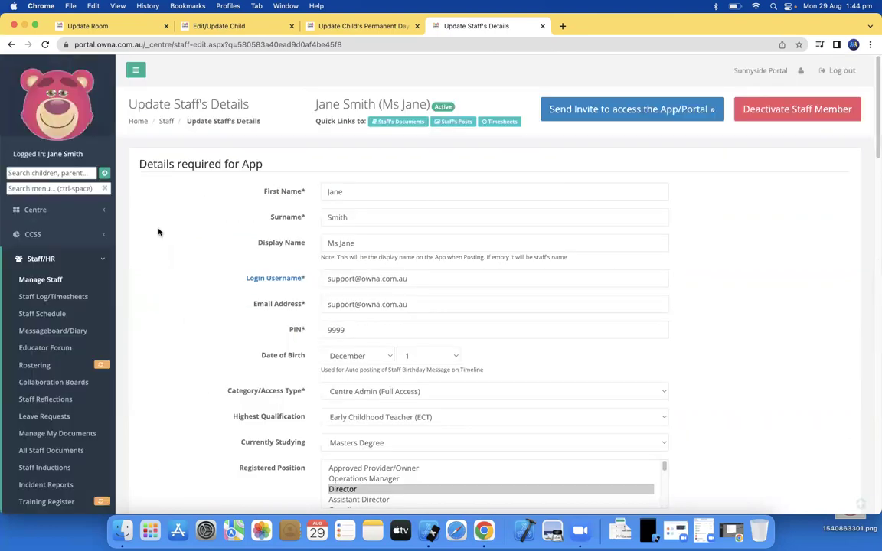
Go through the families' accounts and family transactions to the Manage Transaction Items page.
click(31, 259)
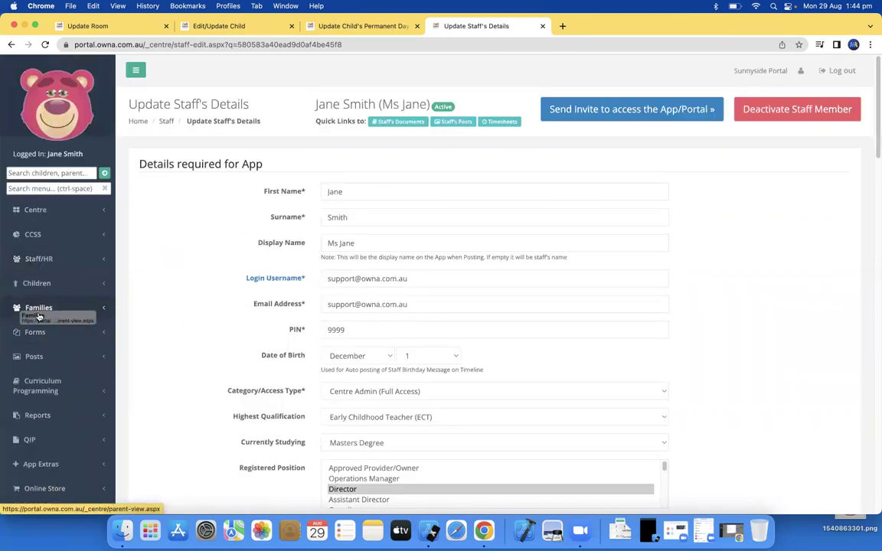
click(37, 309)
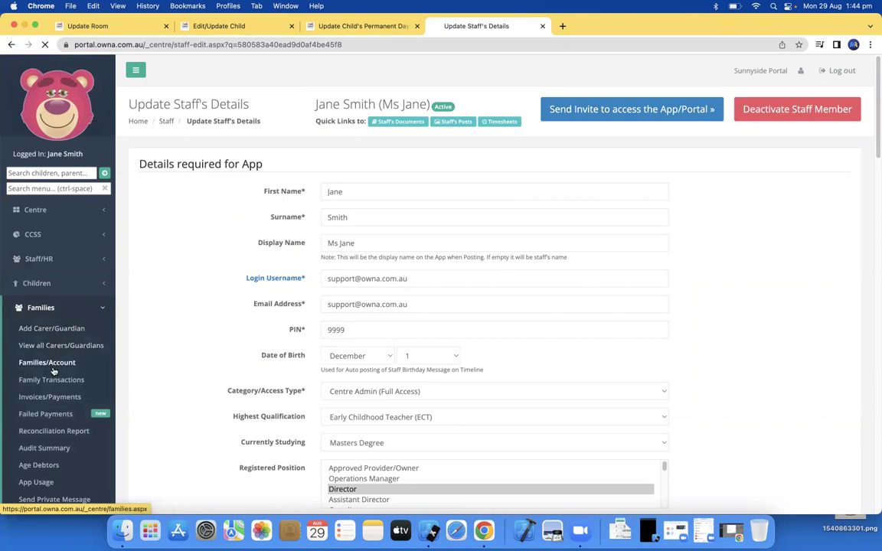
click(54, 363)
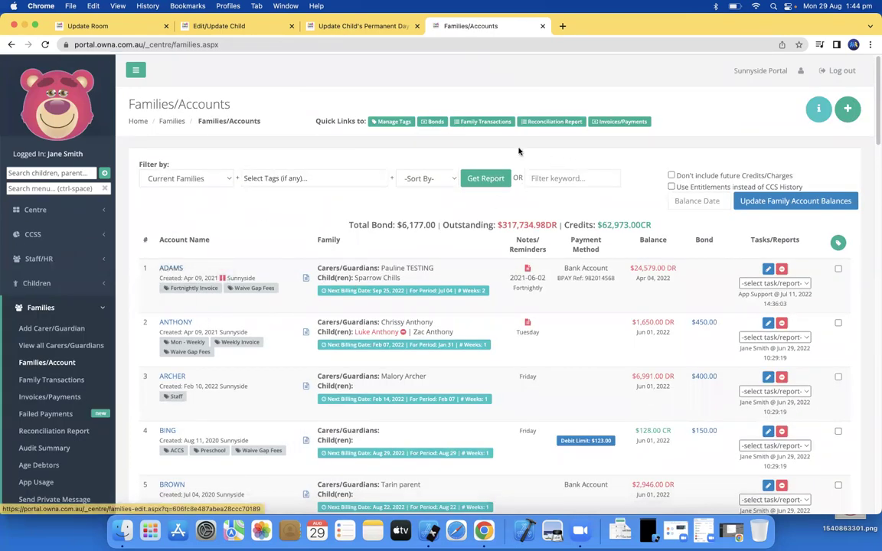
click(477, 122)
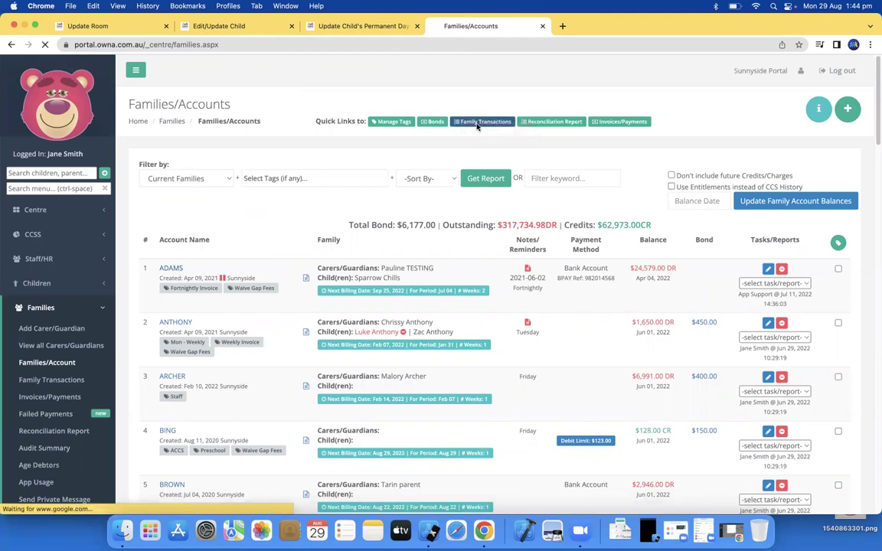
click(601, 121)
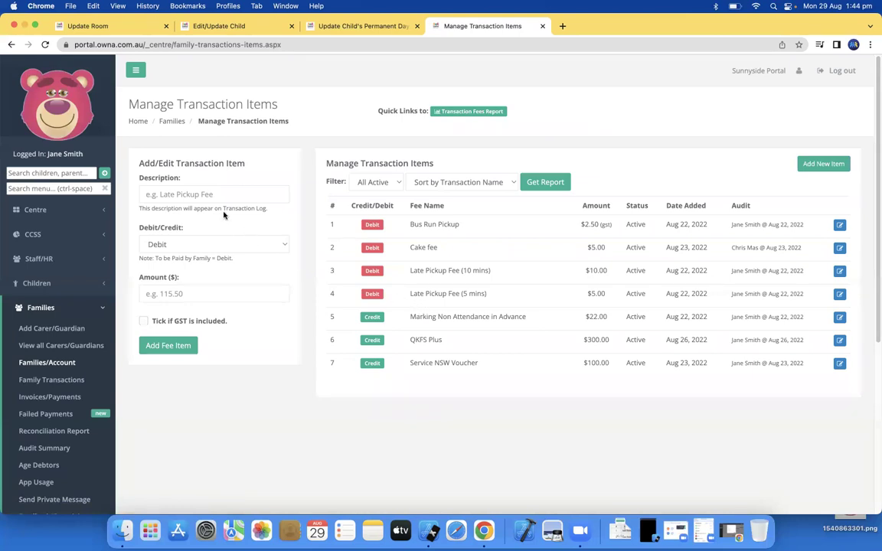
Examine the new transaction item form's credit and debit fields, including credit payment methods, leaving it on Debit with GST included.
click(178, 197)
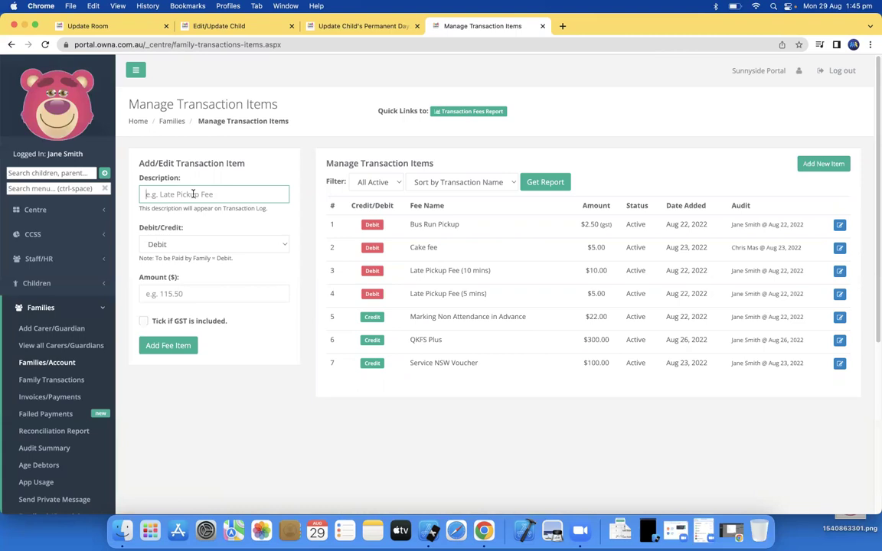
click(170, 244)
click(173, 257)
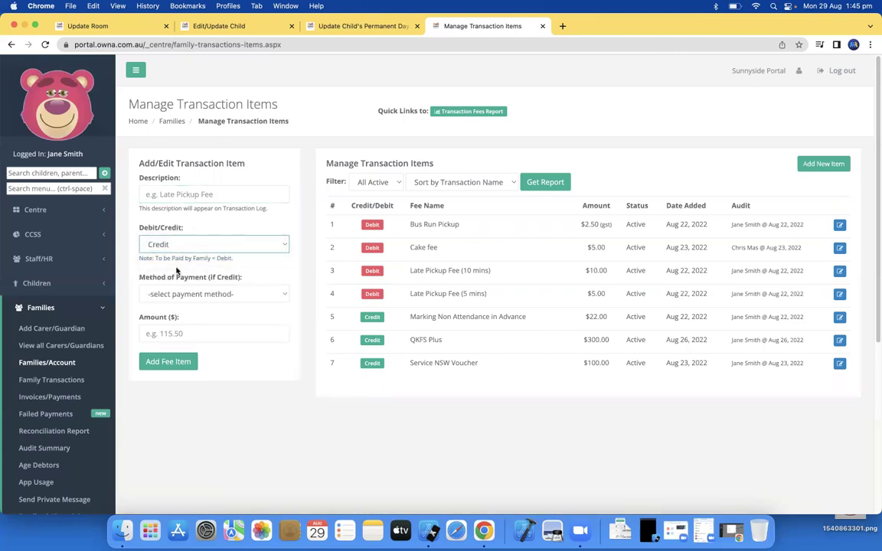
click(187, 296)
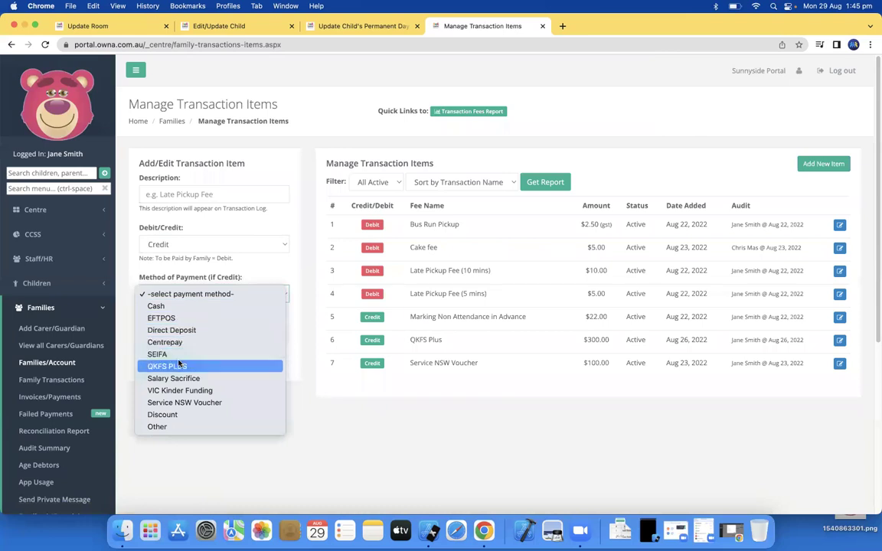
click(217, 468)
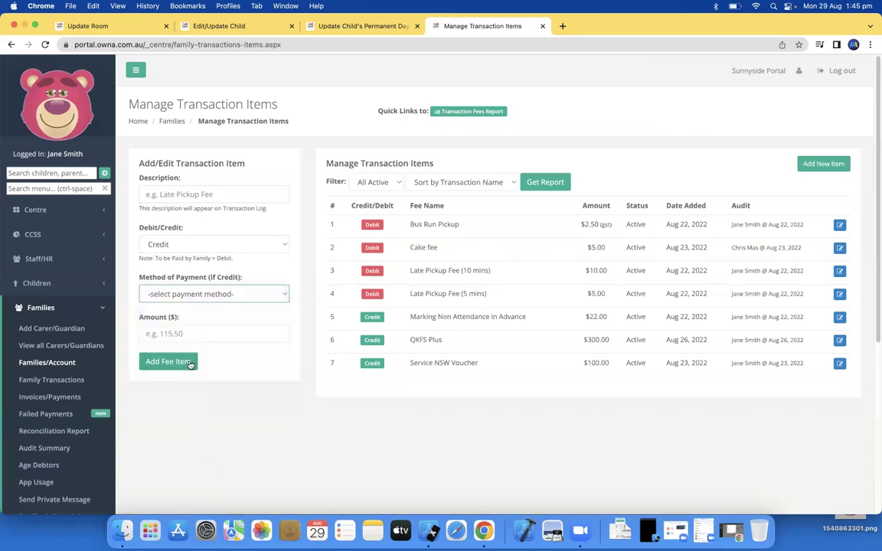
click(167, 243)
click(162, 231)
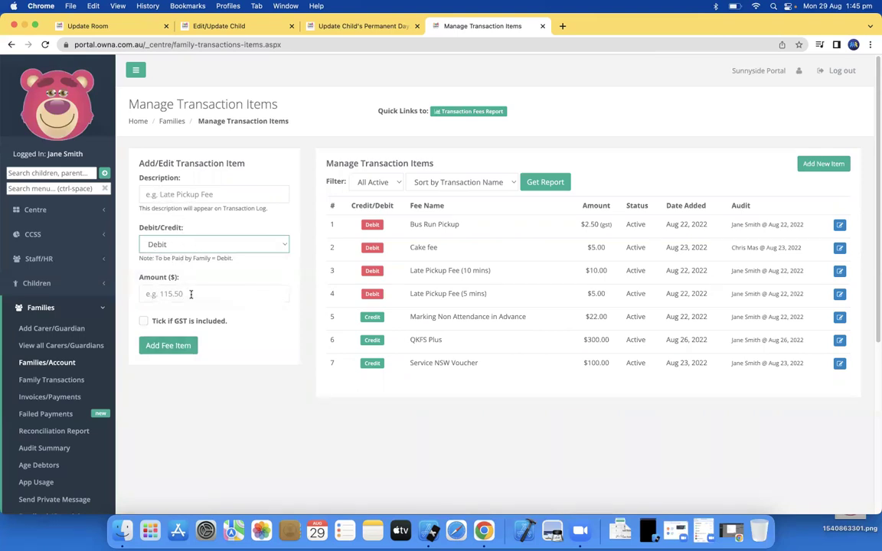
click(143, 321)
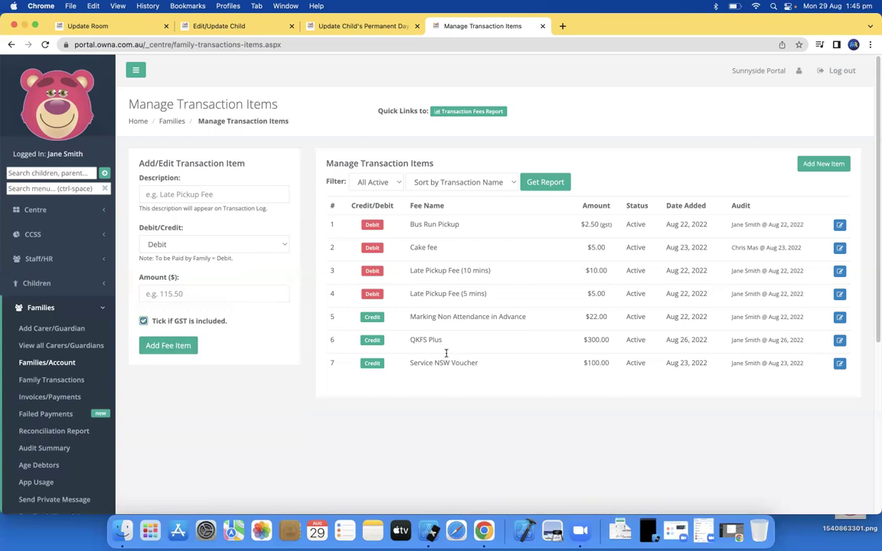
Look through the status filter and sort options available for the transaction item list.
click(375, 181)
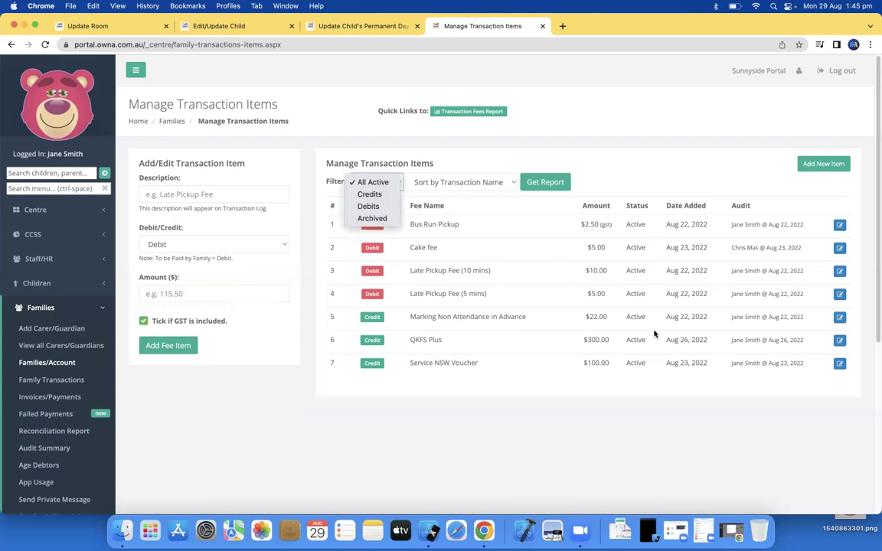
click(473, 227)
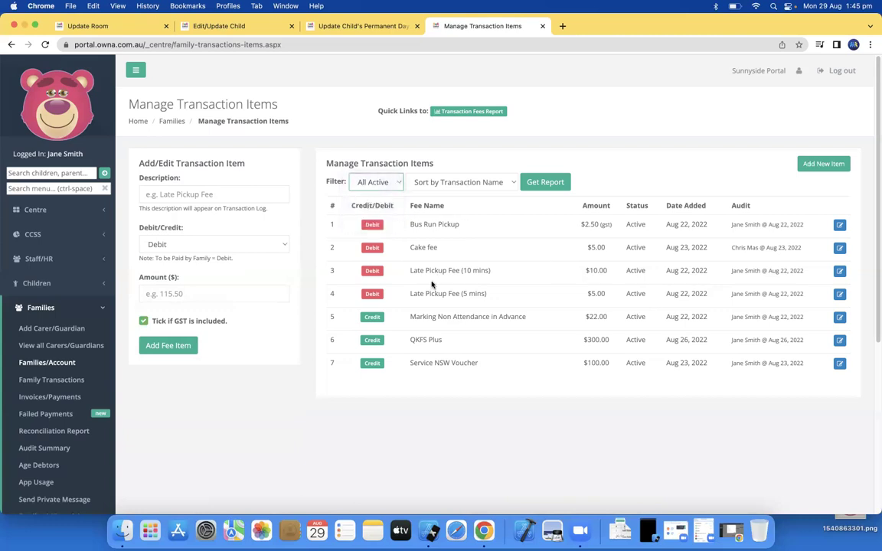
click(381, 183)
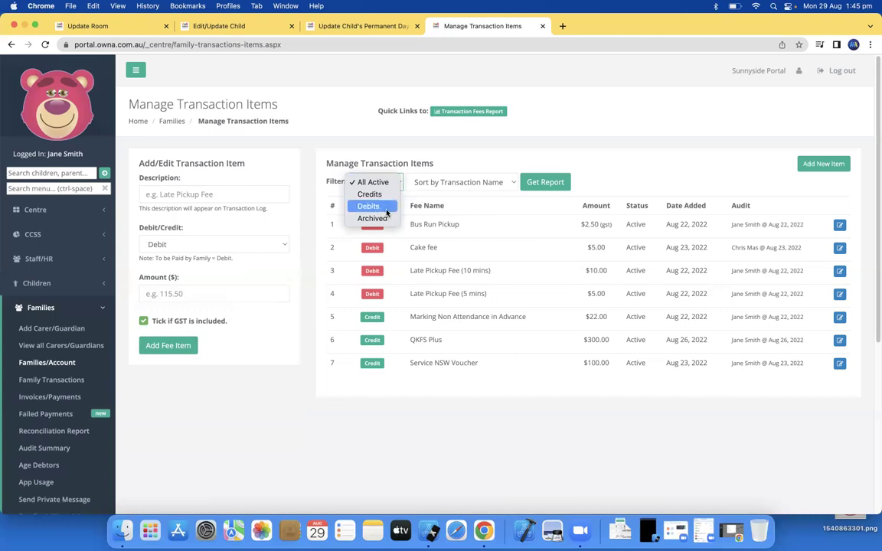
click(415, 168)
click(460, 189)
click(493, 180)
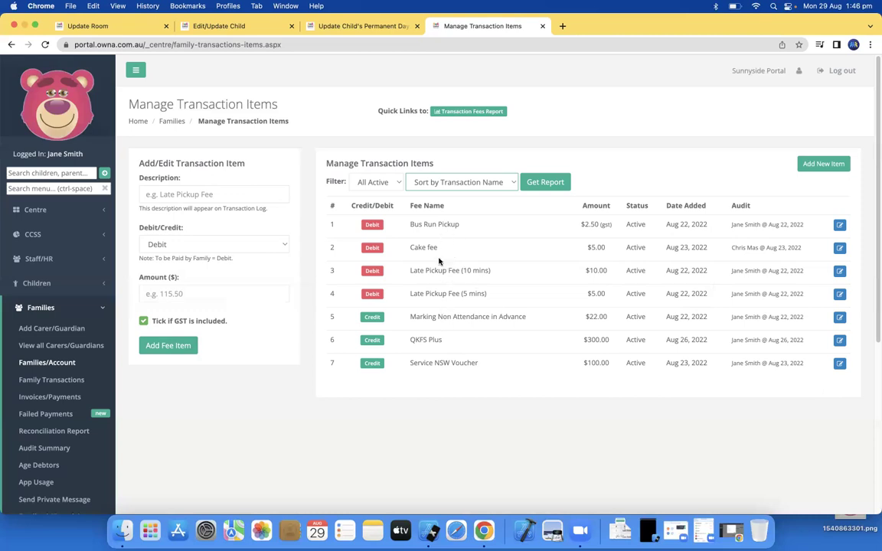
Generate the Transaction Fees Report for the preset dates and examine the Bus Run Pickup transaction and its summary line.
click(466, 113)
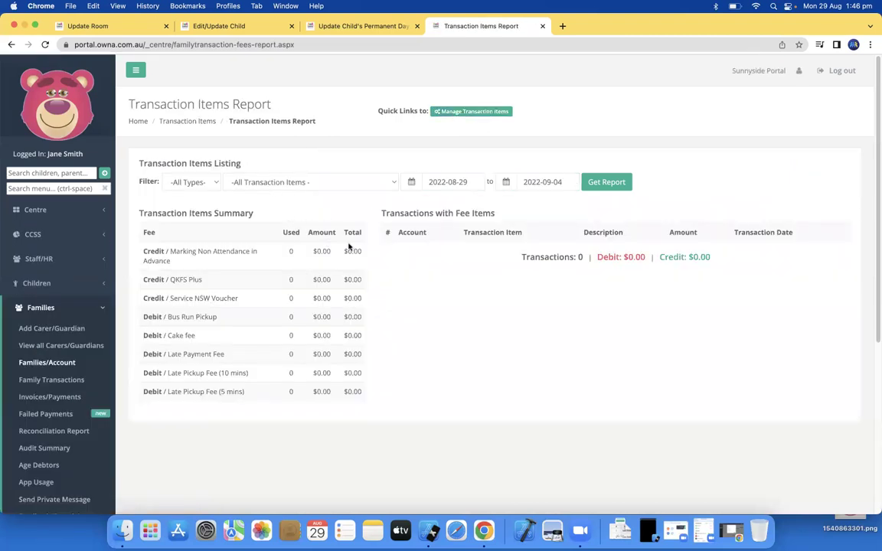
click(604, 181)
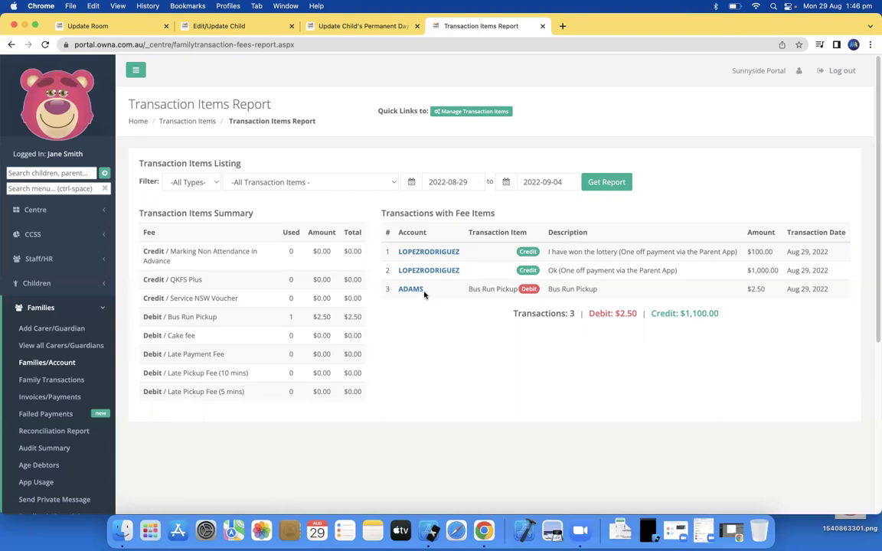
drag(481, 290, 507, 291)
drag(761, 289, 825, 291)
click(755, 290)
drag(165, 324, 337, 395)
click(163, 319)
Rerun the transaction items report with start date 2022-08-08 and review the listed fee item transactions.
click(440, 182)
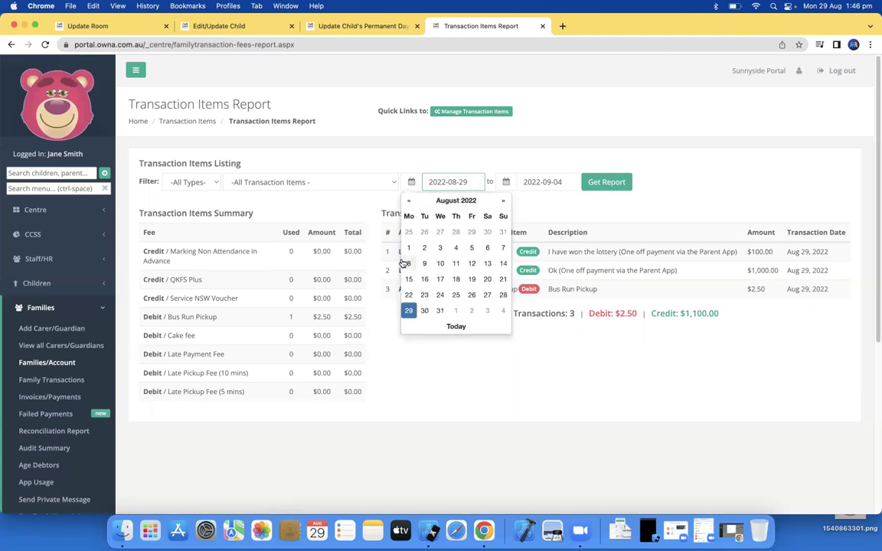
click(423, 246)
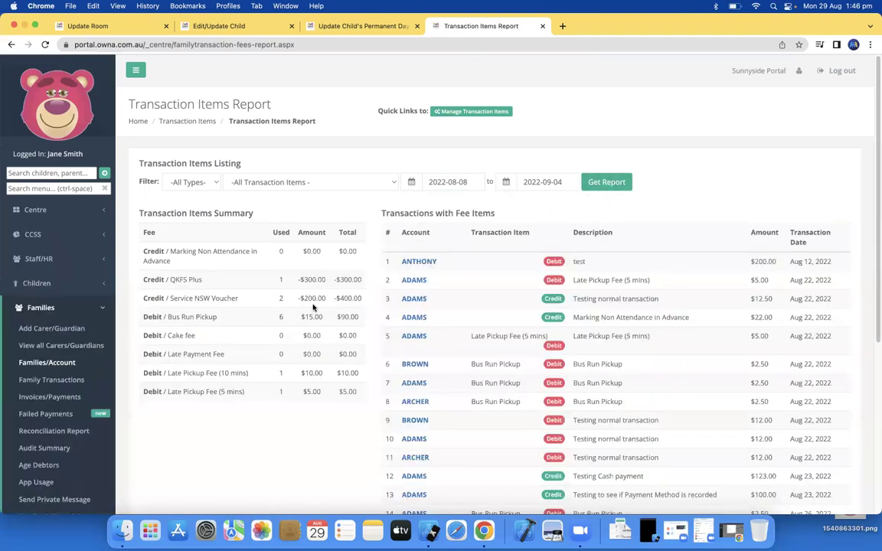
scroll(323, 330, down, 2)
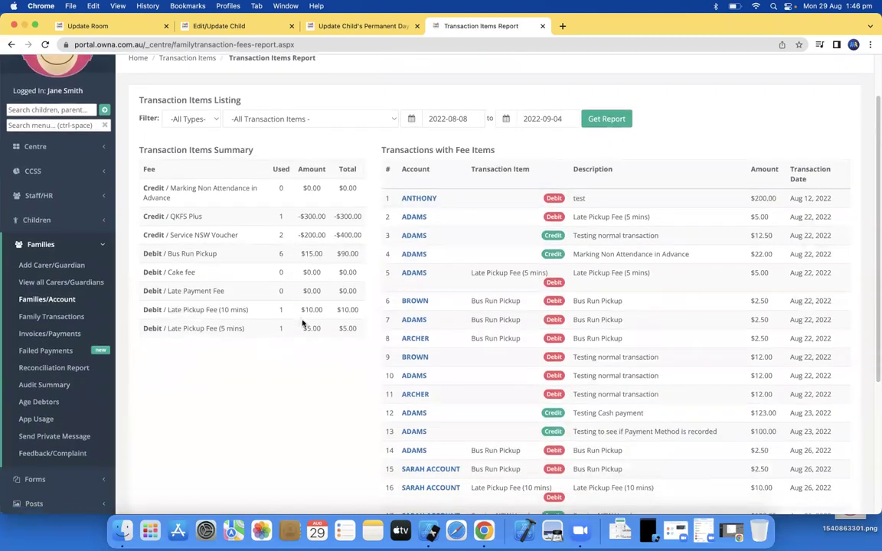
scroll(421, 341, down, 1)
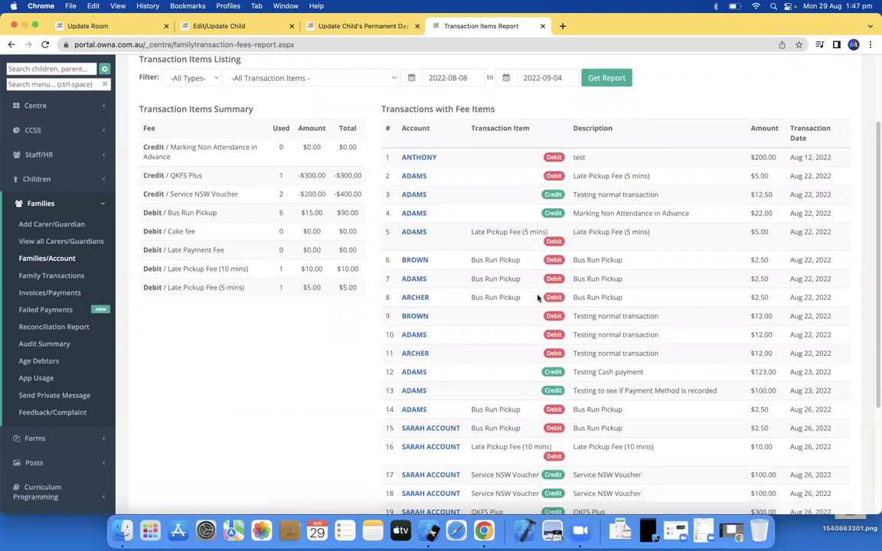
scroll(541, 289, down, 5)
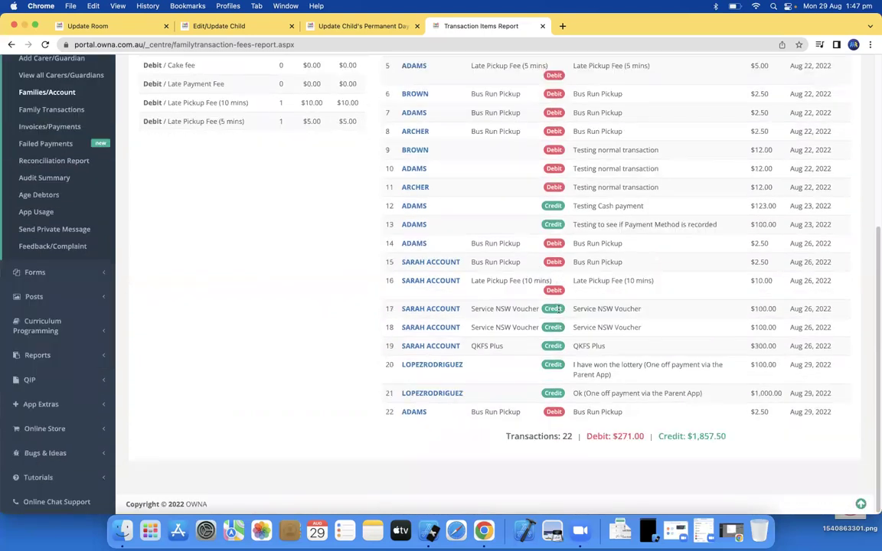
drag(489, 262, 520, 262)
scroll(383, 329, up, 7)
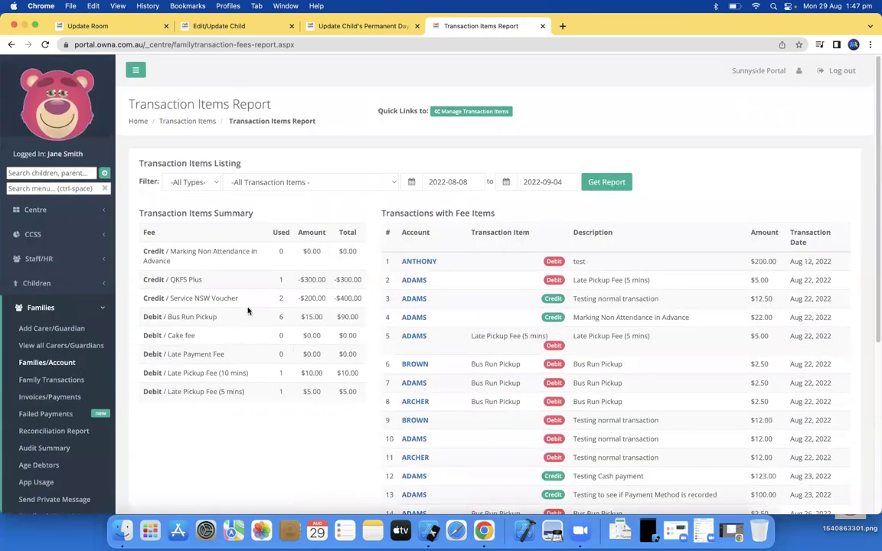
Examine the Bus Run Pickup usage, amount and total in the Transaction Items Summary.
drag(278, 317, 304, 318)
click(251, 329)
drag(270, 320, 360, 319)
click(343, 324)
In the CCSS Activate/Update Details, turn on Add Transaction must use Transaction Items under the family billing structure.
click(42, 217)
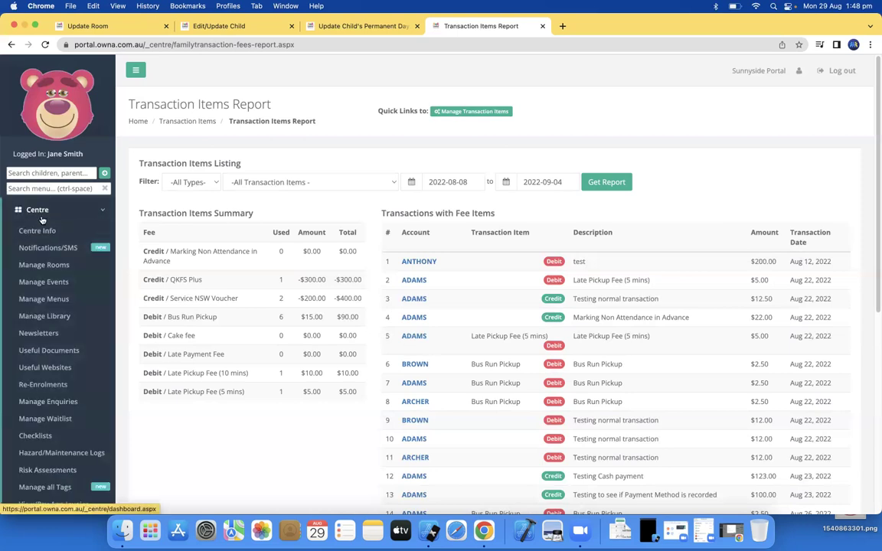
click(31, 218)
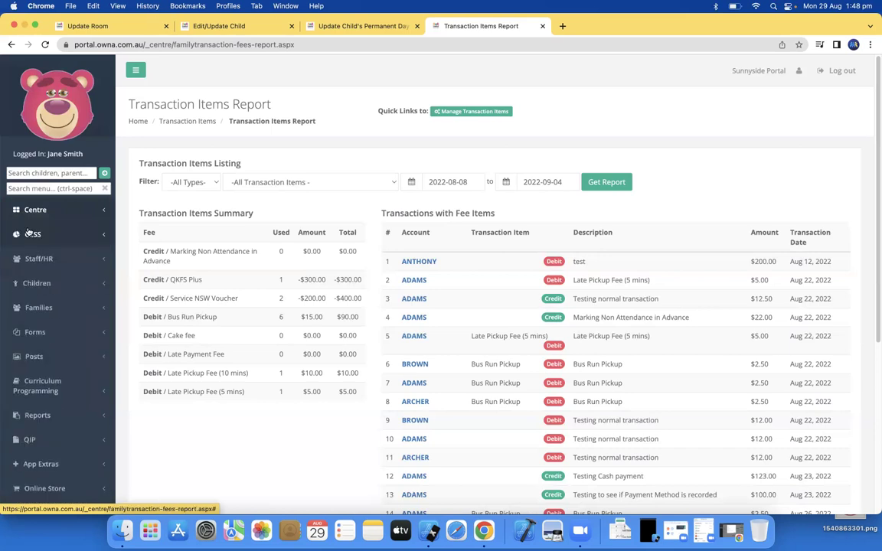
click(35, 234)
click(44, 255)
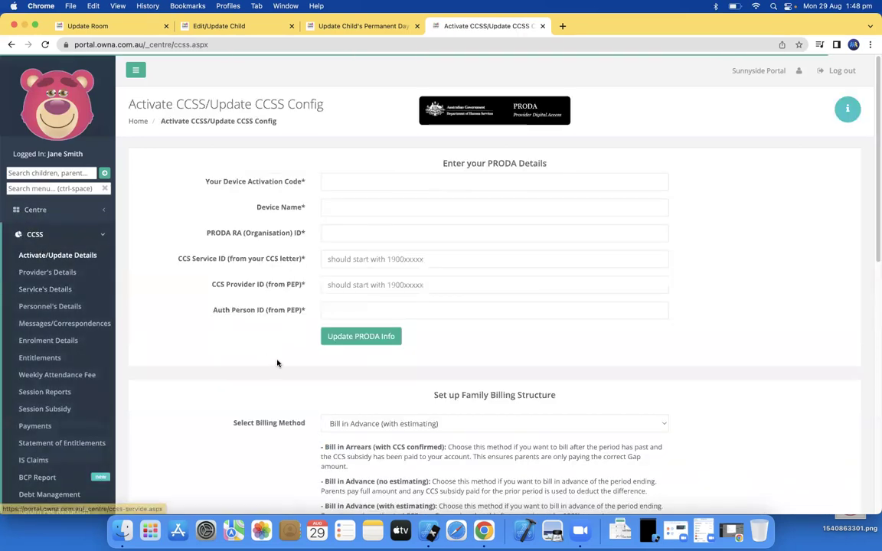
scroll(278, 362, down, 5)
click(325, 471)
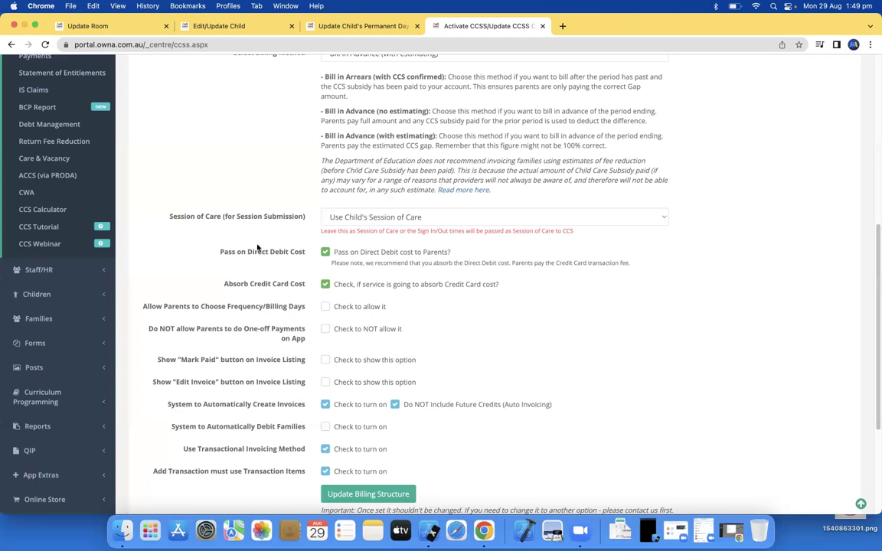
scroll(42, 301, up, 5)
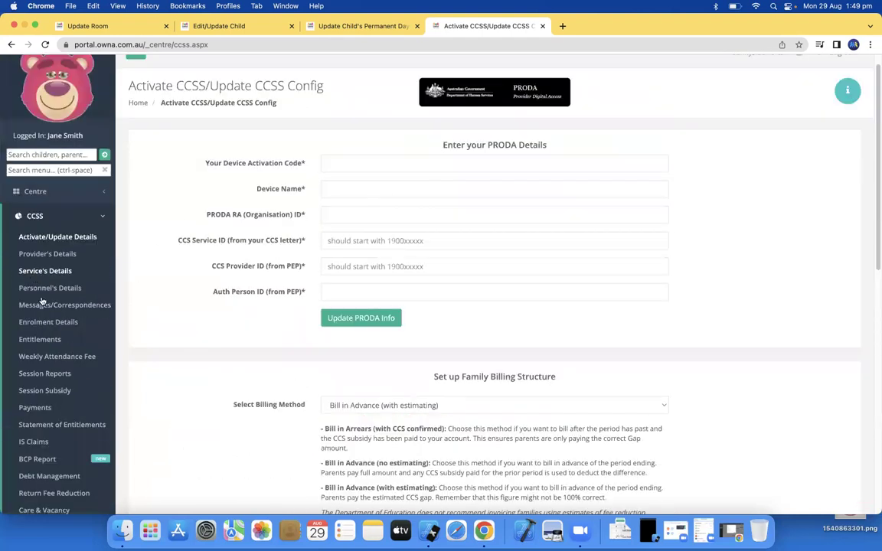
Open the Families/Accounts list and look through the family accounts.
click(32, 217)
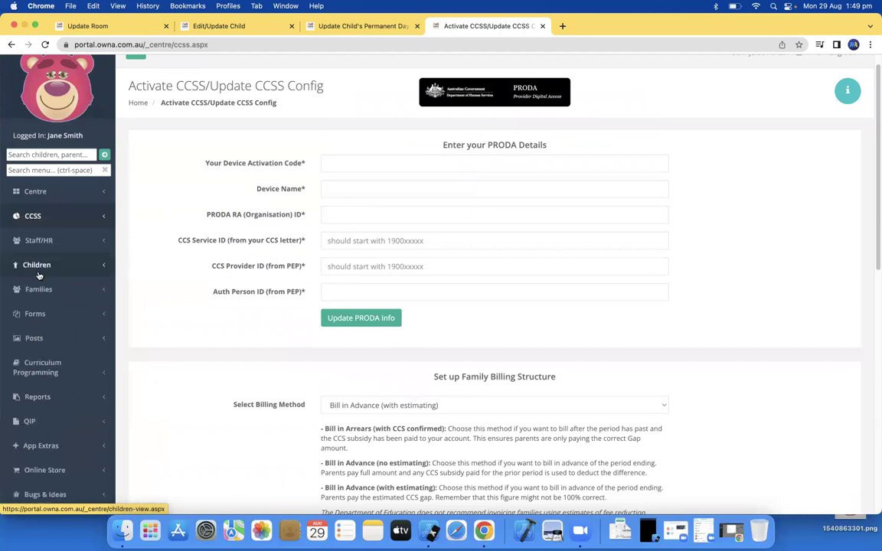
click(42, 291)
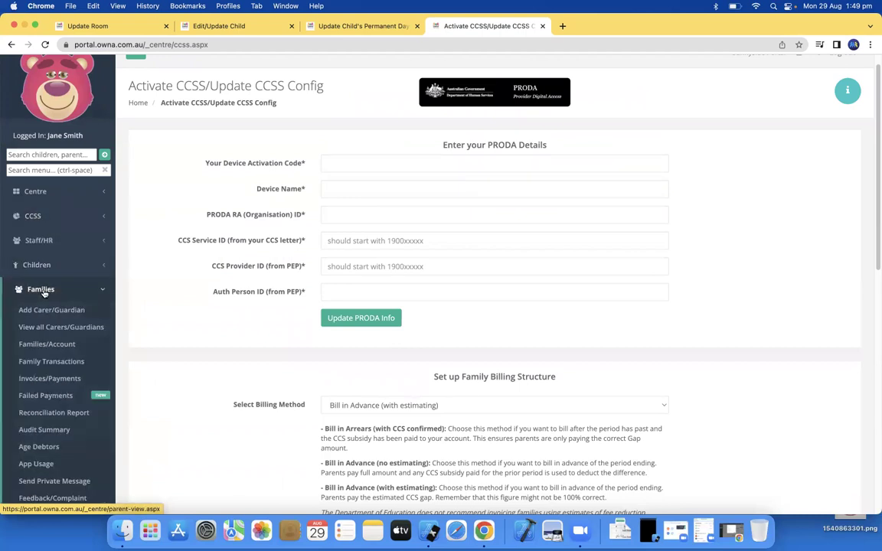
click(44, 346)
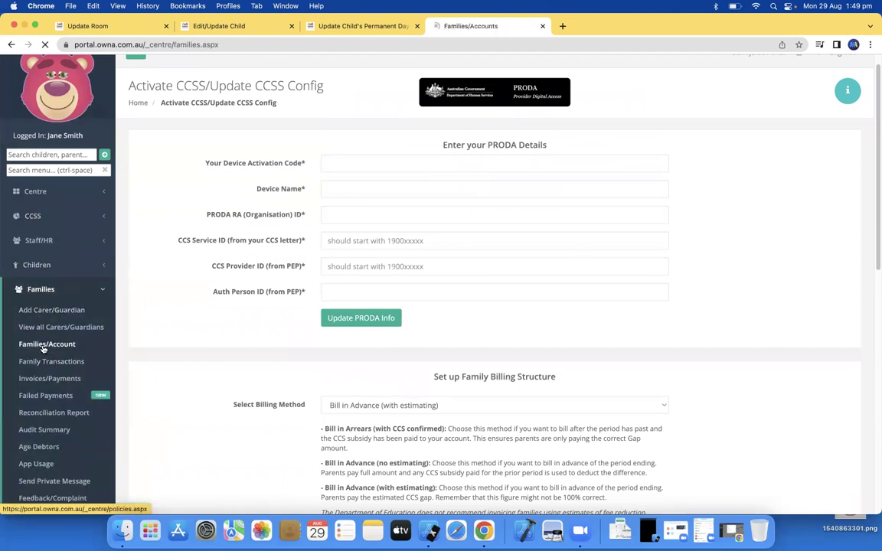
scroll(128, 358, down, 3)
scroll(199, 354, down, 5)
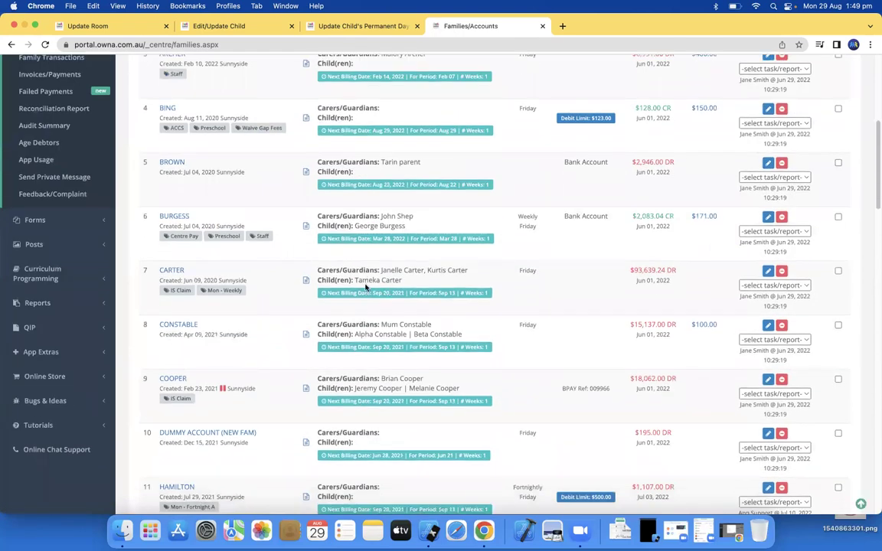
scroll(366, 286, up, 10)
Filter the family accounts by the child's first name and open the matching family's transactions from its balance.
click(551, 177)
text(ta)
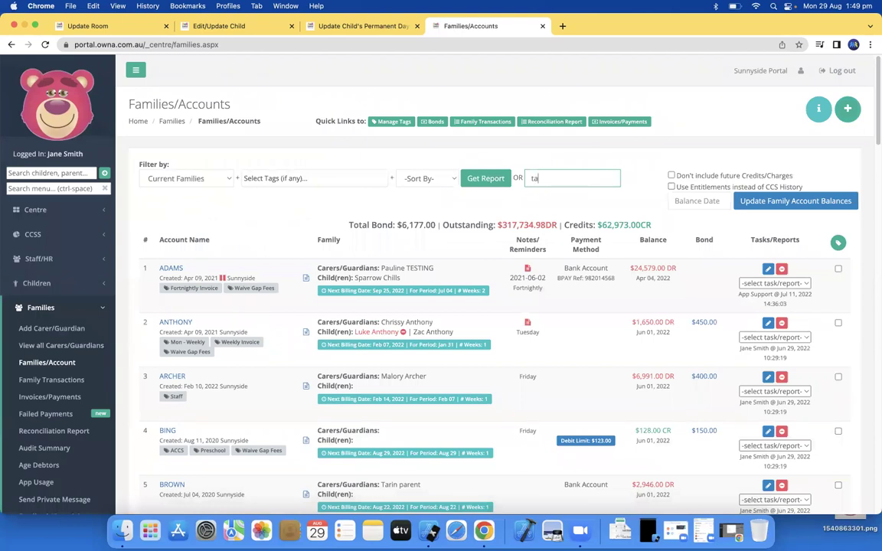
text(mea)
key(BackSpace)
key(BackSpace)
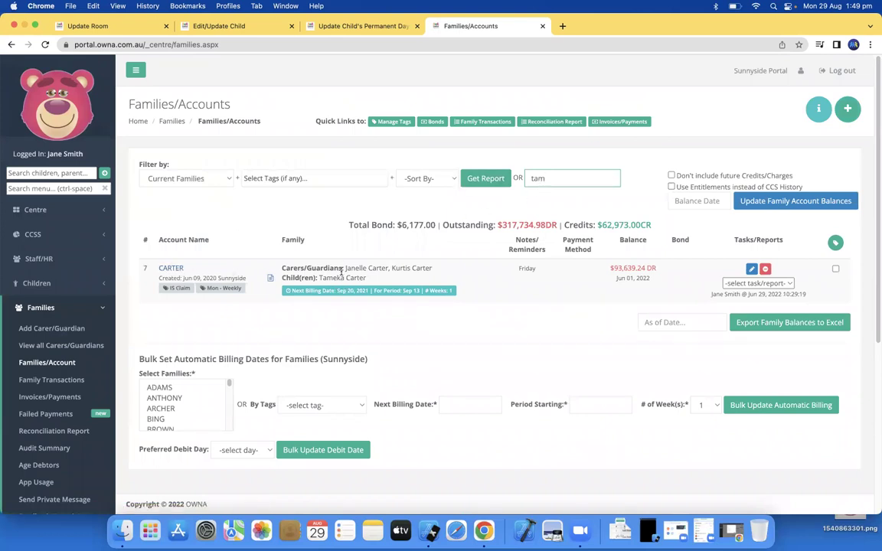
drag(327, 279, 341, 279)
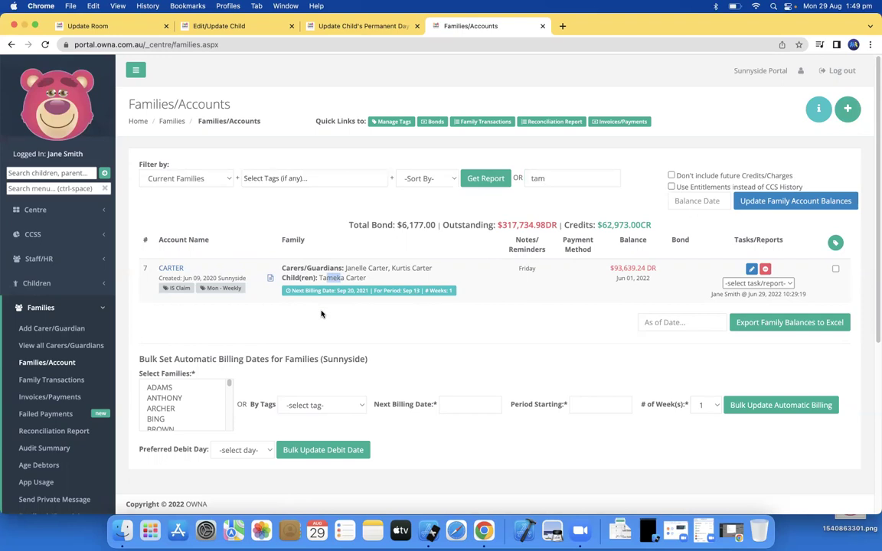
click(628, 269)
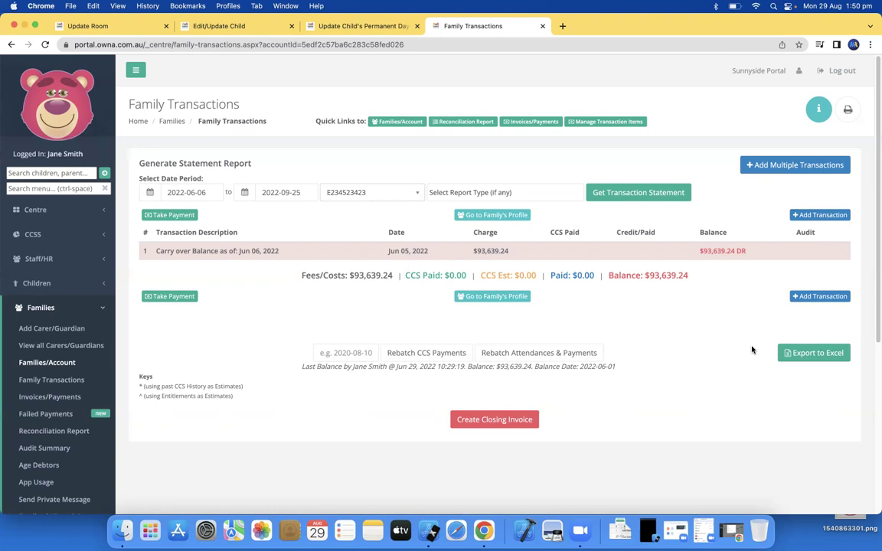
Open the form for adding multiple credits/debits and select the first family account in its list.
click(789, 166)
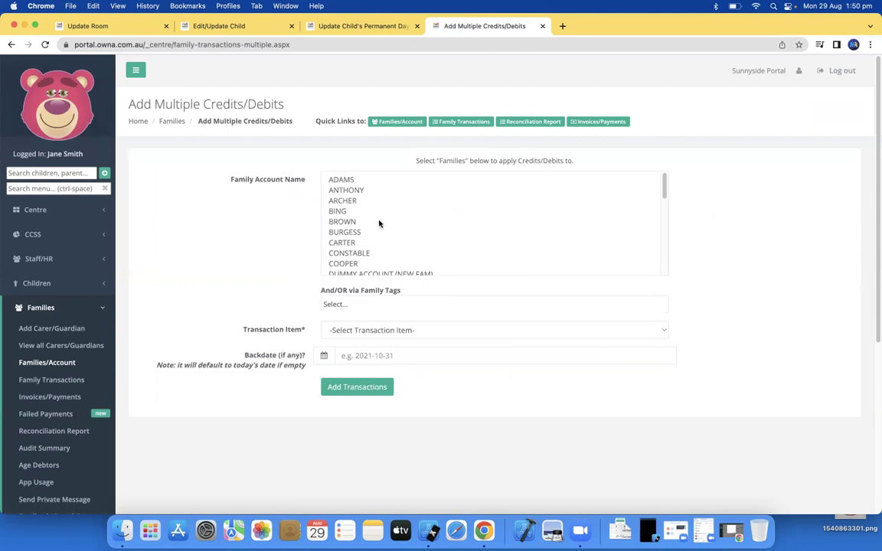
scroll(372, 210, down, 1)
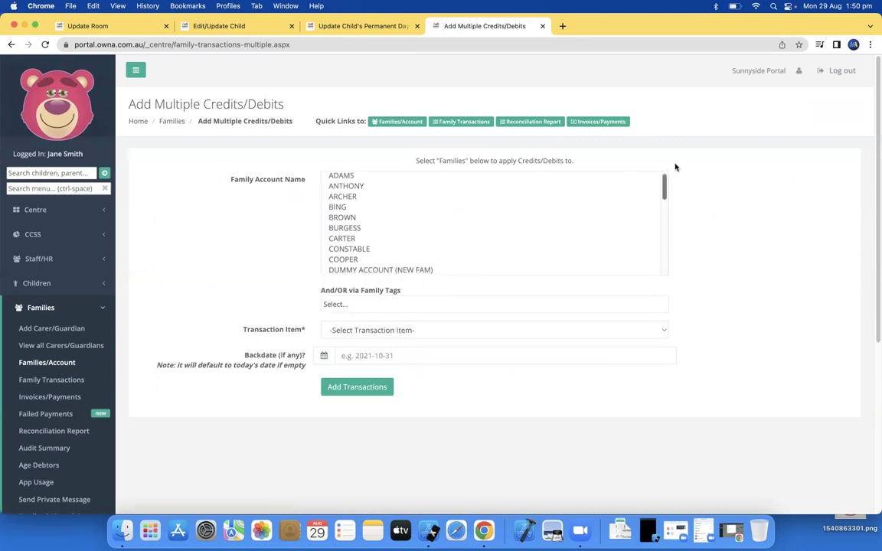
click(13, 44)
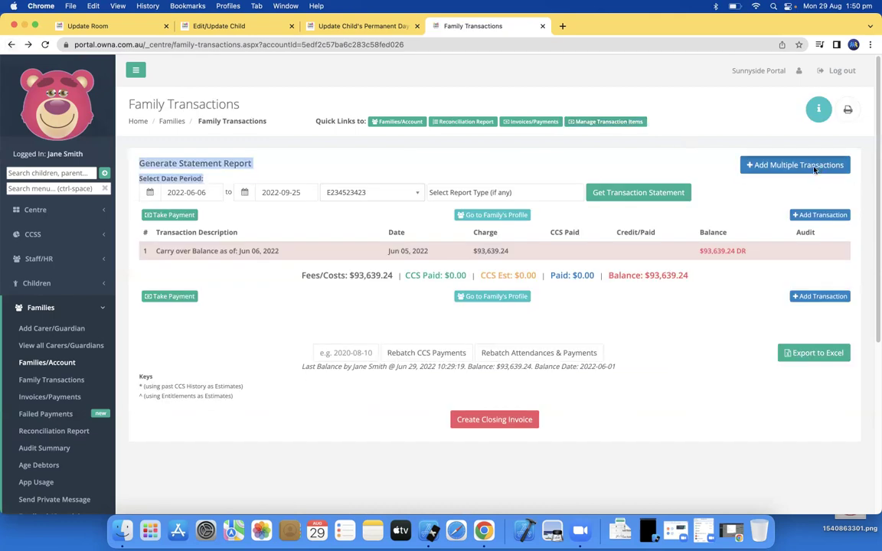
click(756, 165)
mouse_move(331, 181)
mouse_down()
mouse_move(352, 207)
mouse_move(346, 211)
mouse_move(328, 177)
mouse_up()
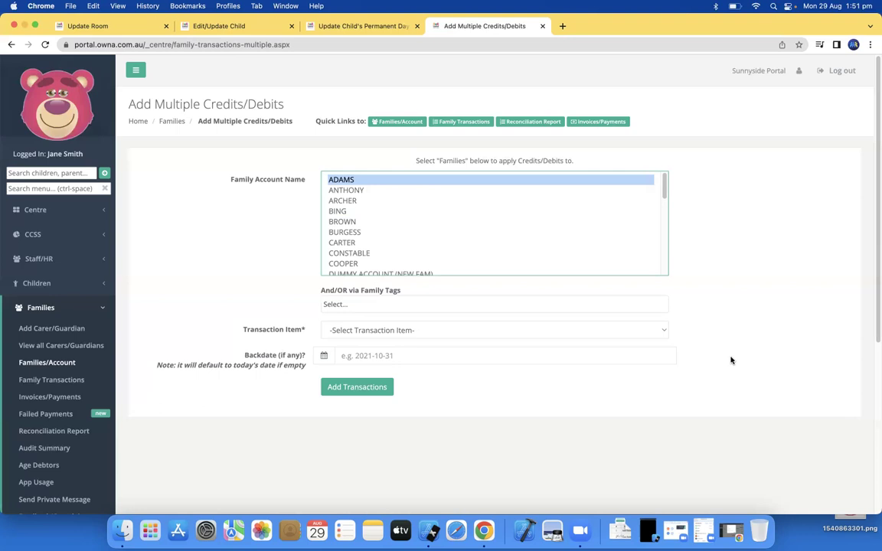
Add the Thursday family tag as a target for the multiple credits/debits.
click(369, 304)
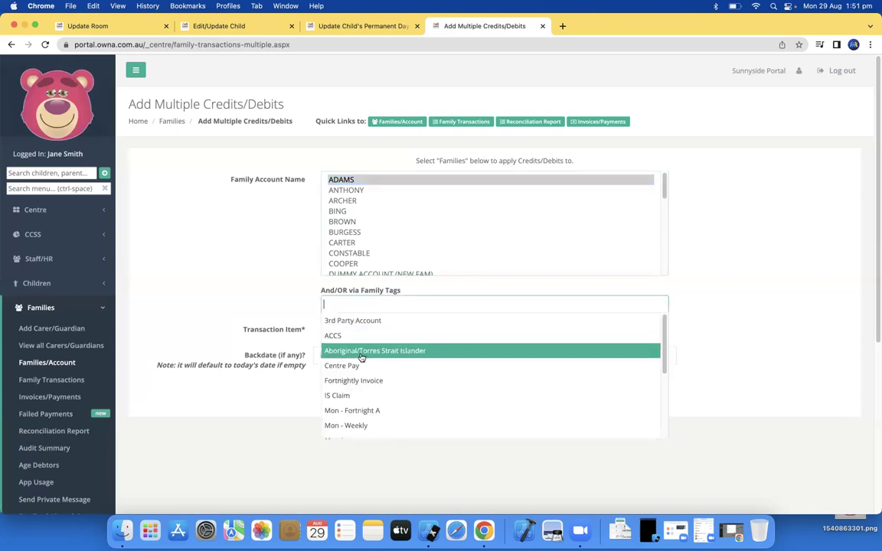
scroll(370, 385, down, 5)
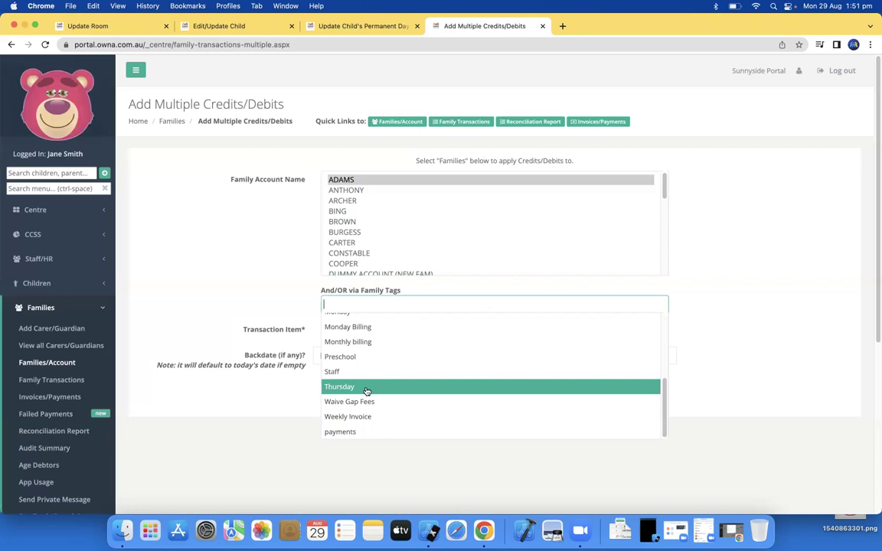
click(340, 387)
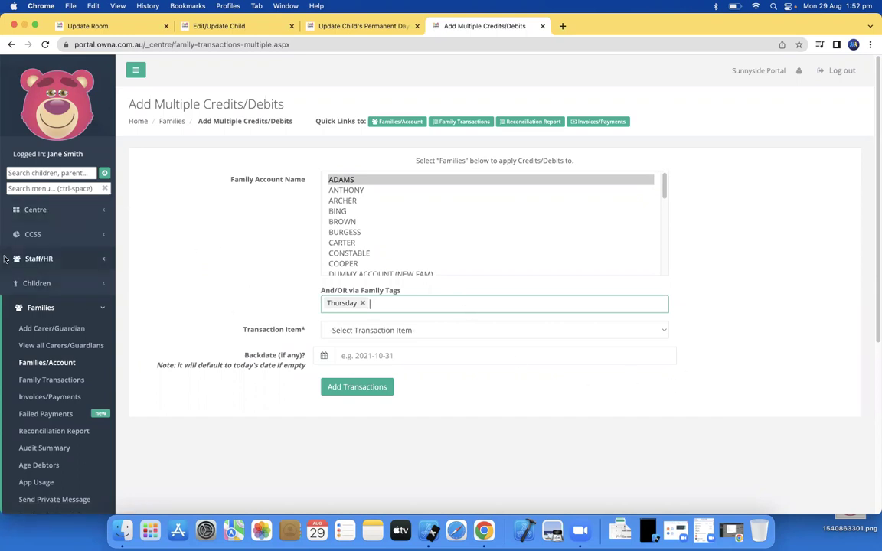
Open the CCSS Activate/Update Details and locate the Add Transaction must use Transaction Items setting in the family billing structure.
click(32, 234)
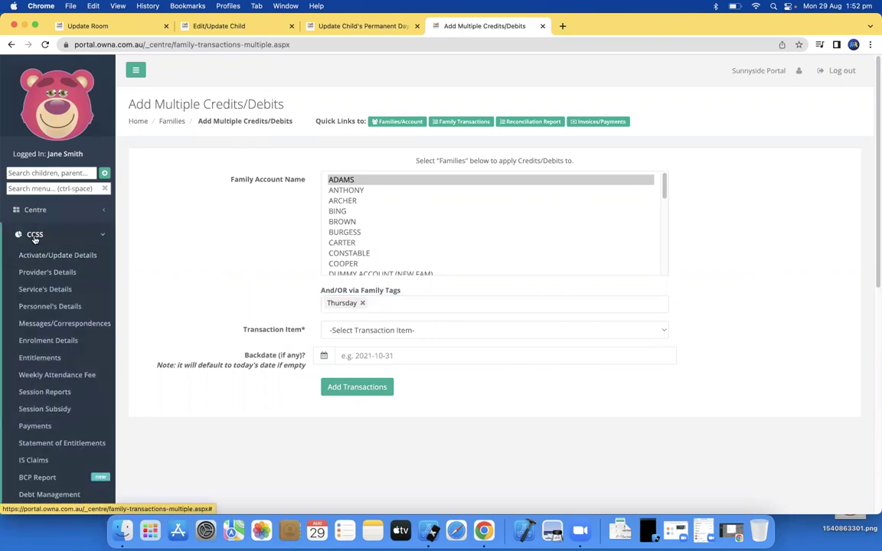
click(65, 259)
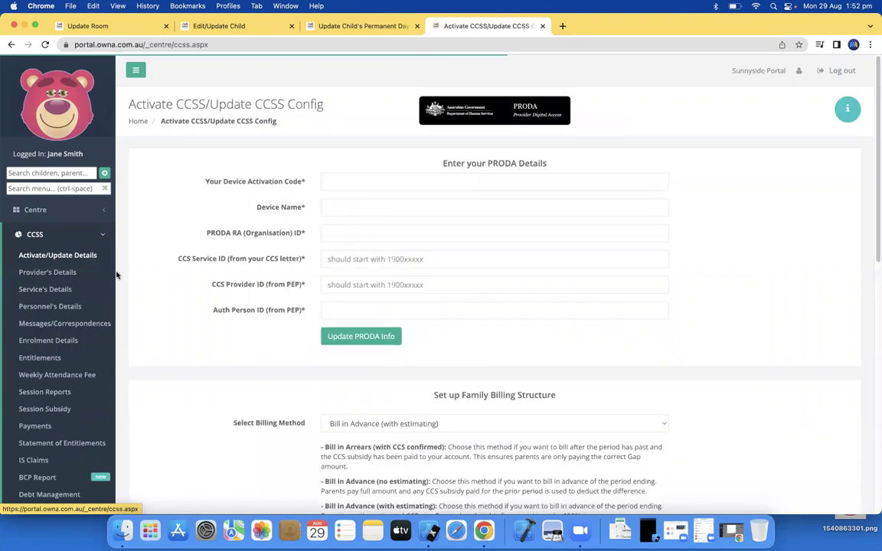
scroll(312, 335, down, 10)
drag(185, 320, 312, 327)
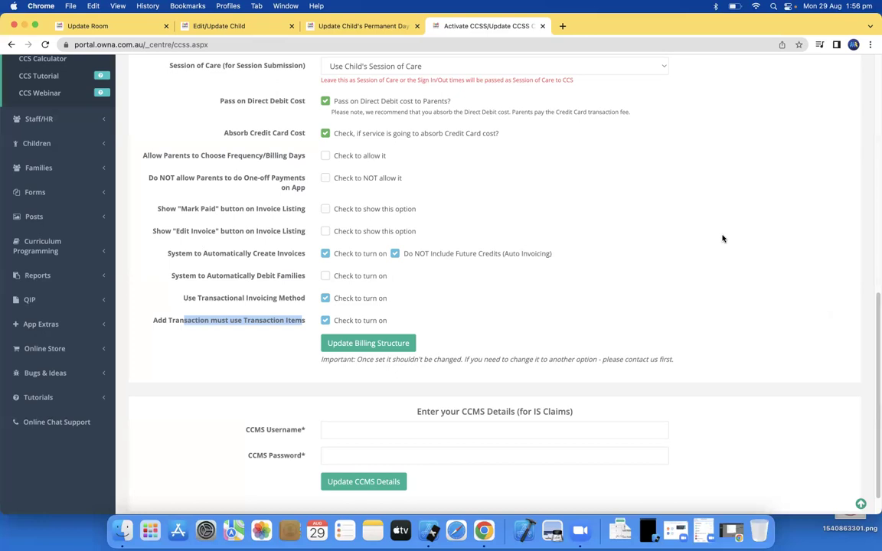
click(153, 26)
click(229, 28)
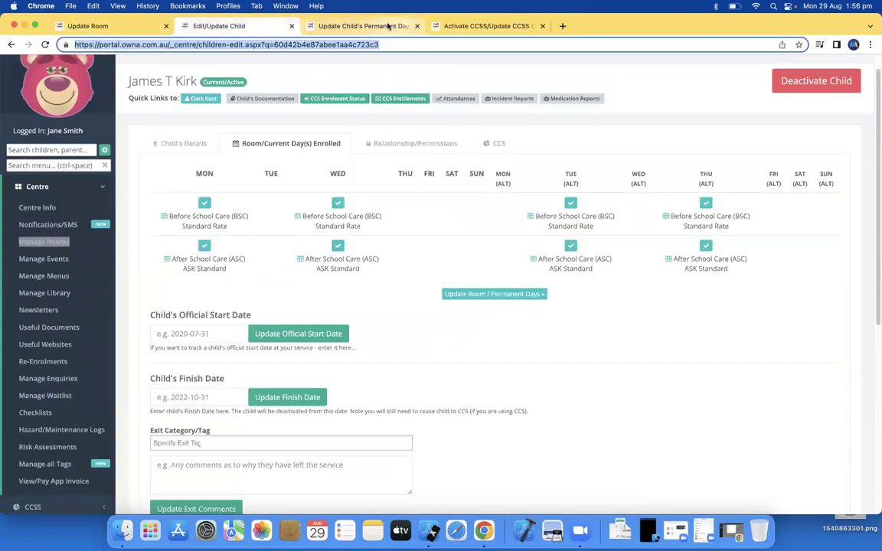
click(352, 26)
click(482, 26)
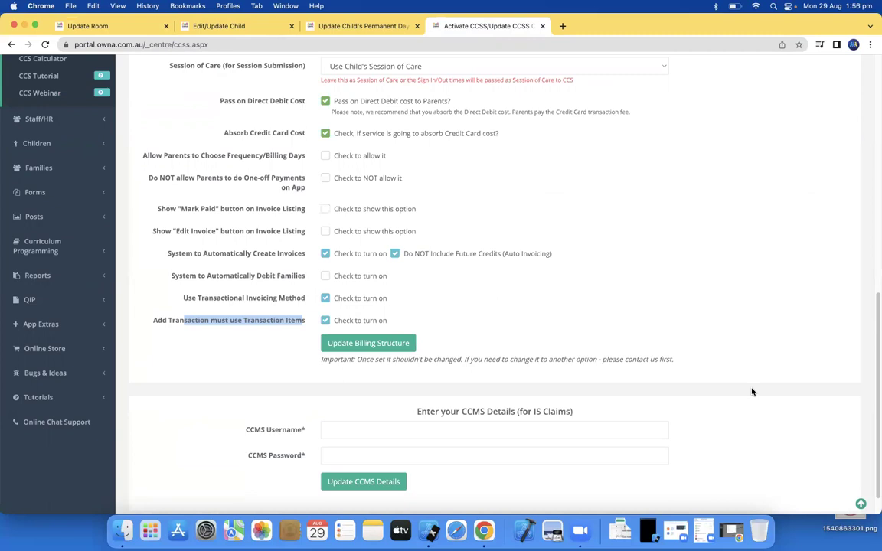
Open the list of all children and look through their rooms, days and session fees.
scroll(212, 209, up, 8)
scroll(158, 245, up, 5)
click(34, 210)
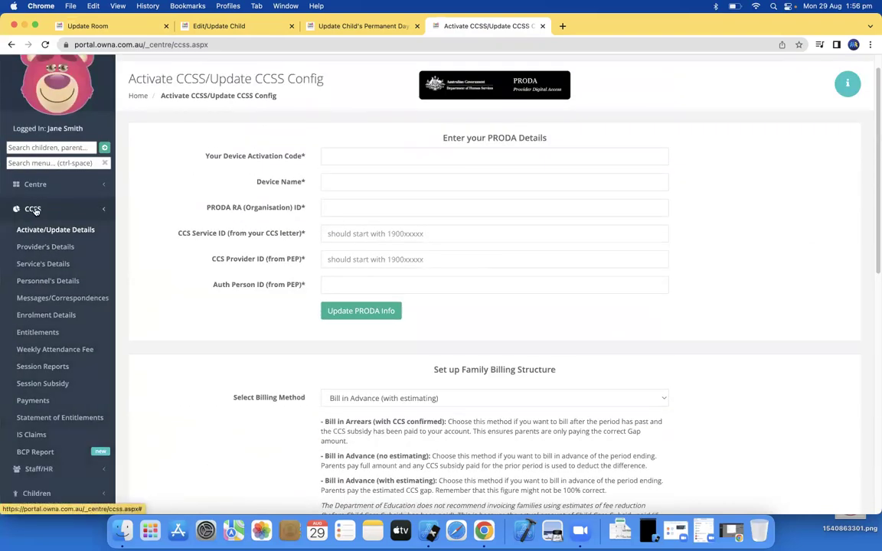
click(34, 257)
click(52, 297)
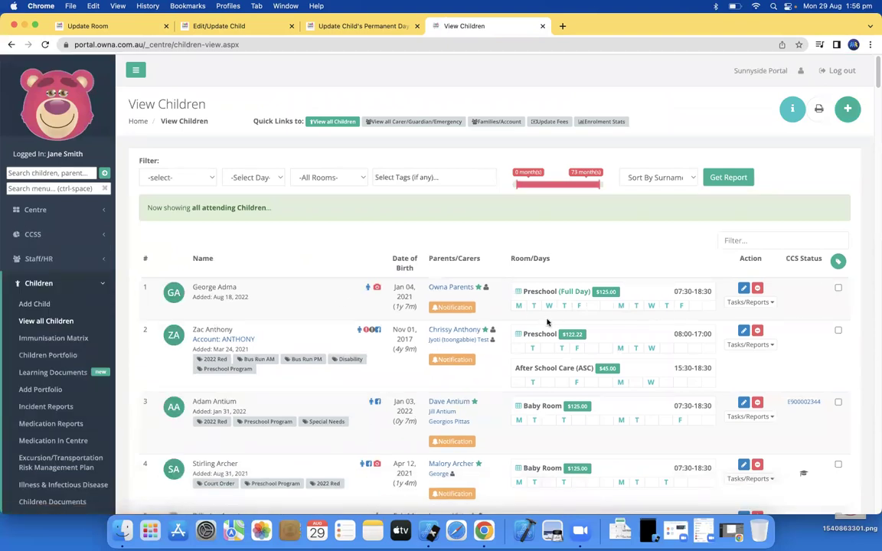
scroll(547, 322, down, 5)
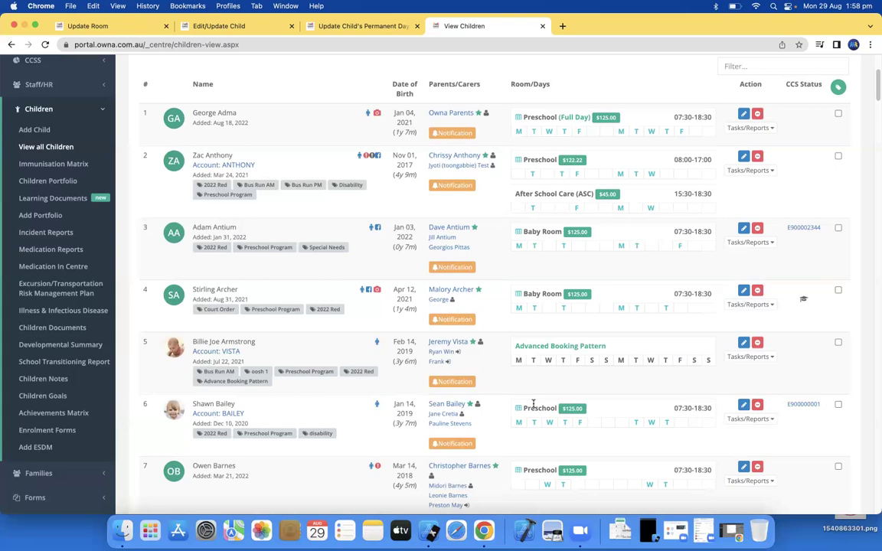
scroll(474, 226, down, 5)
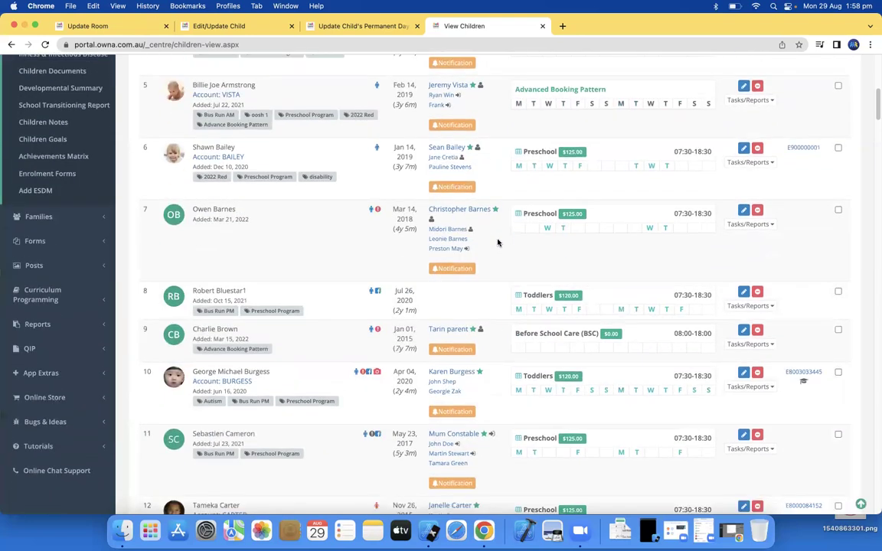
scroll(501, 415, down, 2)
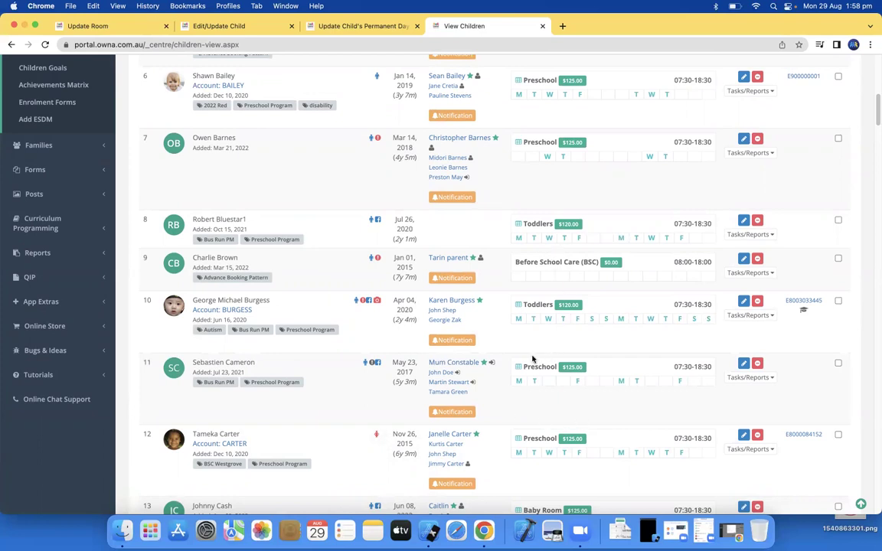
scroll(533, 358, down, 5)
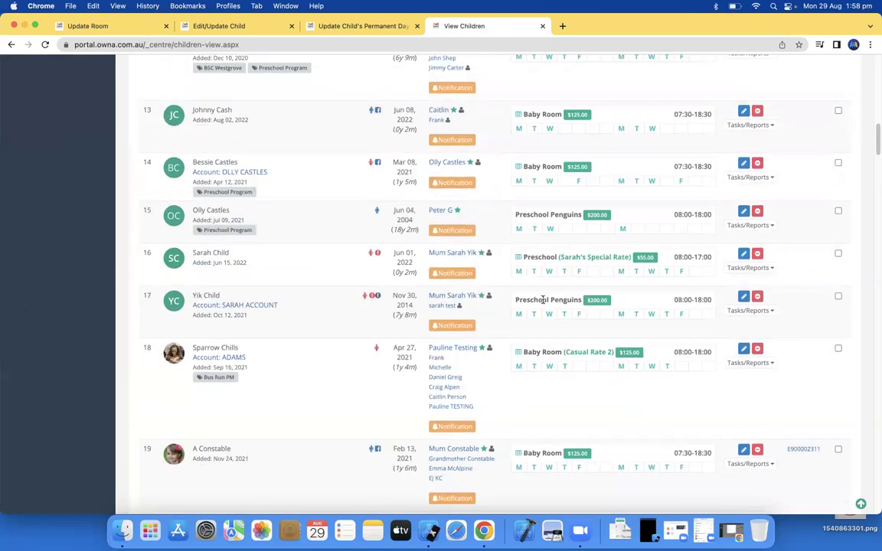
Open the profile of the child attending Preschool Penguins Monday to Friday and go to the update of their room and permanent days.
drag(526, 299, 538, 299)
click(207, 296)
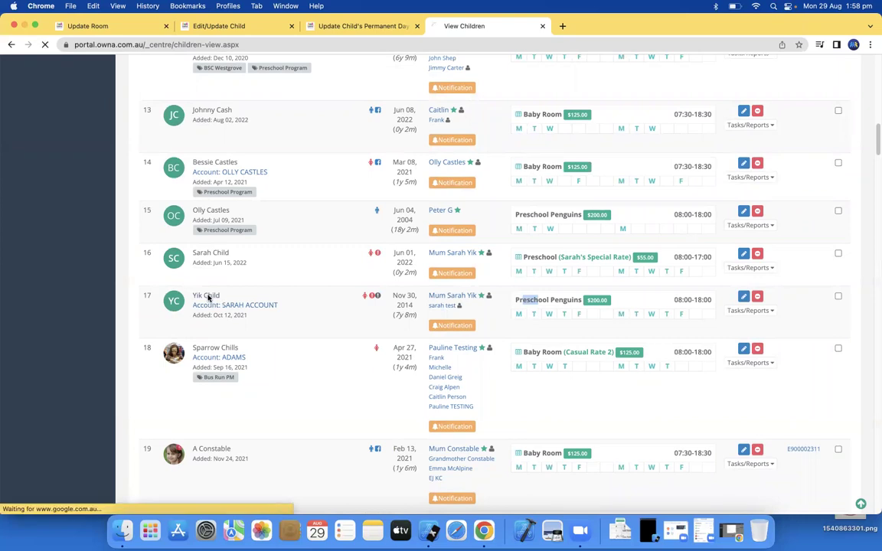
click(289, 168)
click(465, 251)
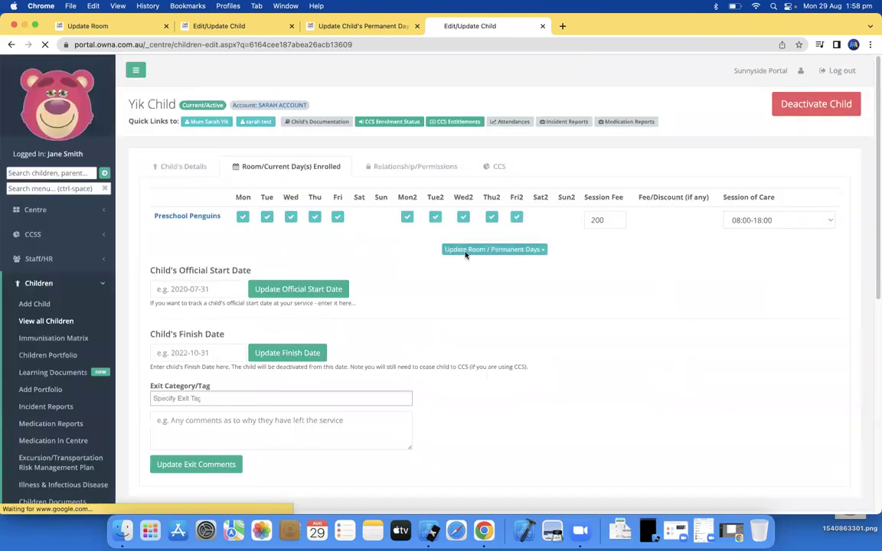
Set the child's new room to Preschool with the Full Day / $112.00 fee matrix.
click(222, 255)
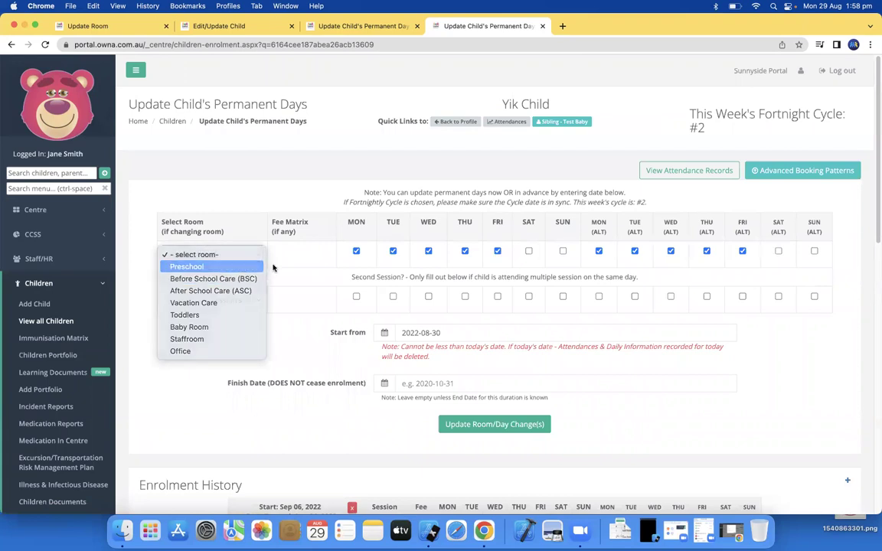
click(187, 265)
click(306, 255)
click(306, 279)
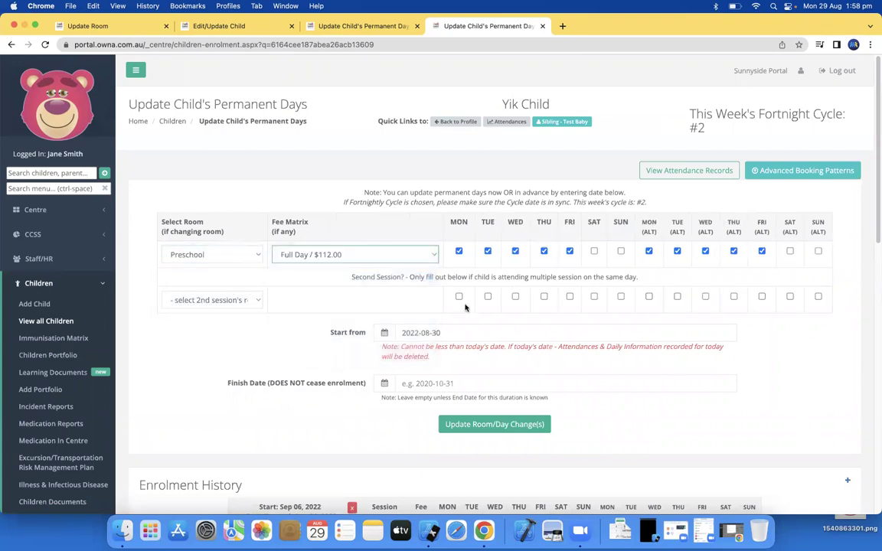